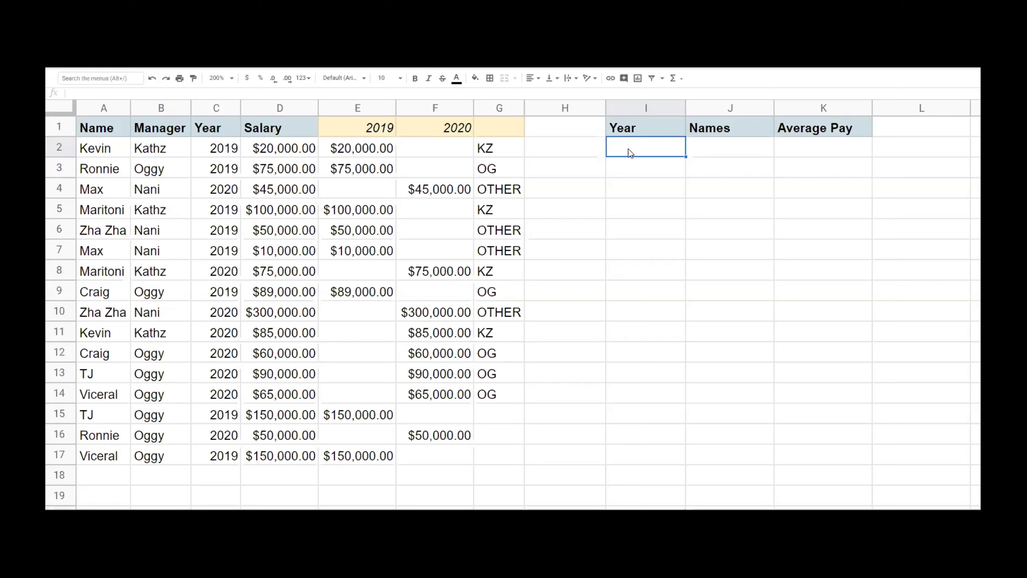
- Copy the Year, Names and Average Pay header cells from I1:K1 to row 7, starting at I7
{"action": "left_click_drag", "start_coordinate": [647, 128], "coordinate": [846, 130]}
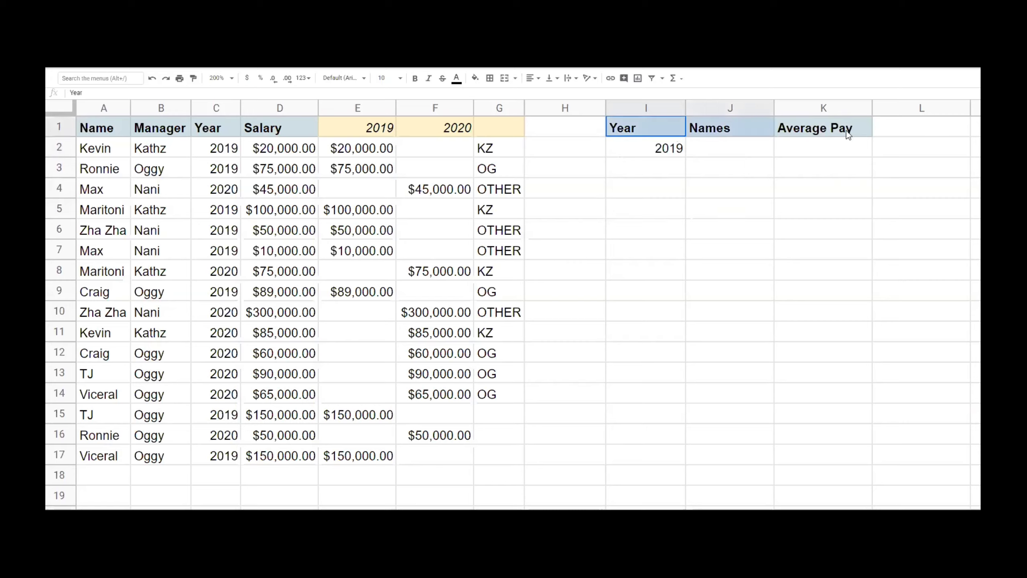
{"action": "key", "text": "ctrl+c"}
{"action": "left_click", "coordinate": [674, 251]}
{"action": "key", "text": "ctrl+v"}
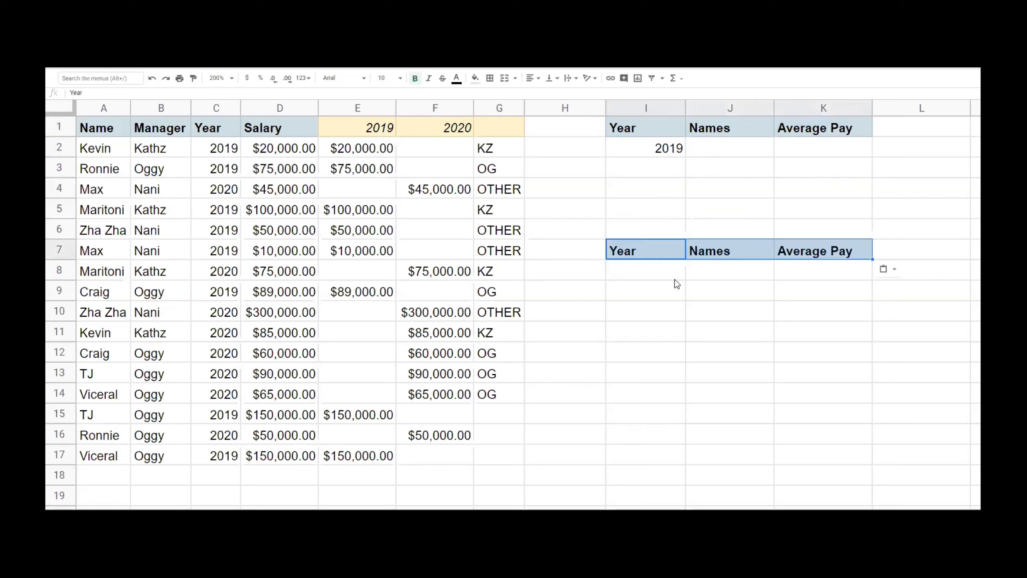
- Replace the header in I7 with a copy of the Names header from J7
{"action": "left_click", "coordinate": [654, 265]}
{"action": "left_click", "coordinate": [700, 253]}
{"action": "key", "text": "ctrl+c"}
{"action": "left_click", "coordinate": [678, 252]}
{"action": "key", "text": "ctrl+v"}
{"action": "left_click", "coordinate": [700, 248]}
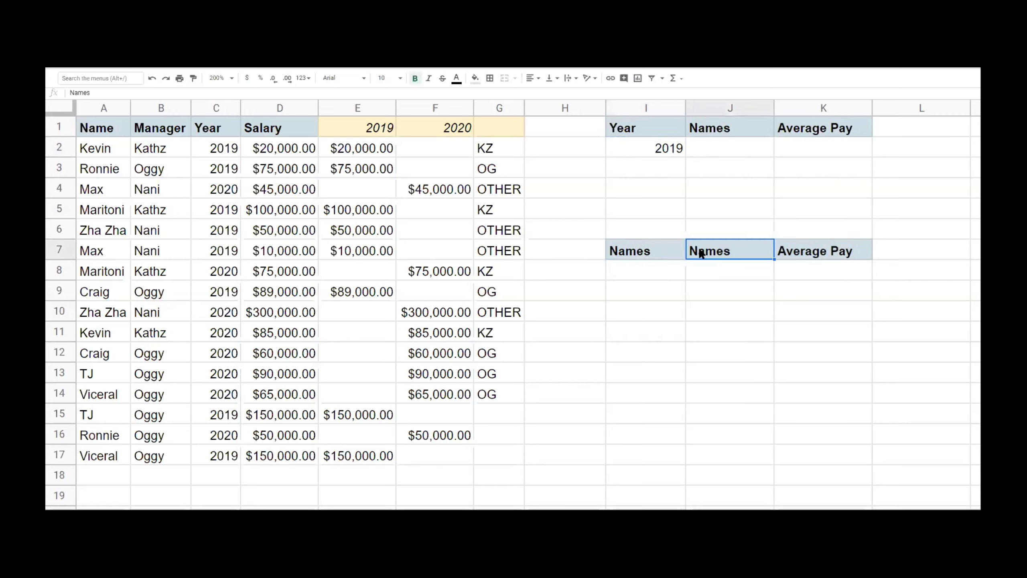
{"action": "type", "text": "Manage"}
{"action": "key", "text": "Return"}
{"action": "left_click", "coordinate": [701, 253]}
{"action": "double_click", "coordinate": [702, 254]}
{"action": "type", "text": "r"}
{"action": "key", "text": "Escape"}
- Change the header in J7 to Year
{"action": "key", "text": "Up"}
{"action": "key", "text": "Left"}
{"action": "key", "text": "Down"}
{"action": "key", "text": "Right"}
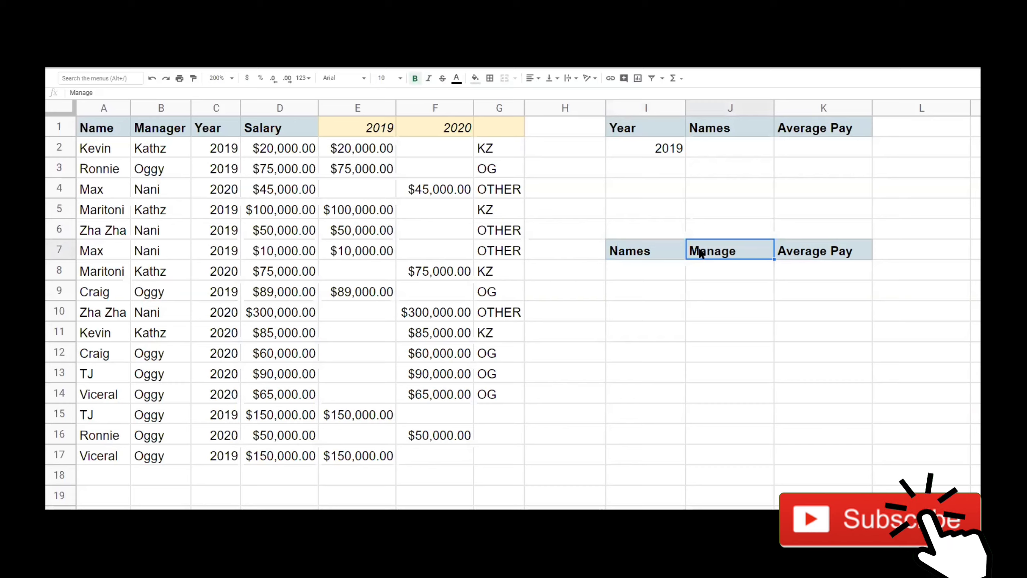
{"action": "type", "text": "Year"}
{"action": "key", "text": "Return"}
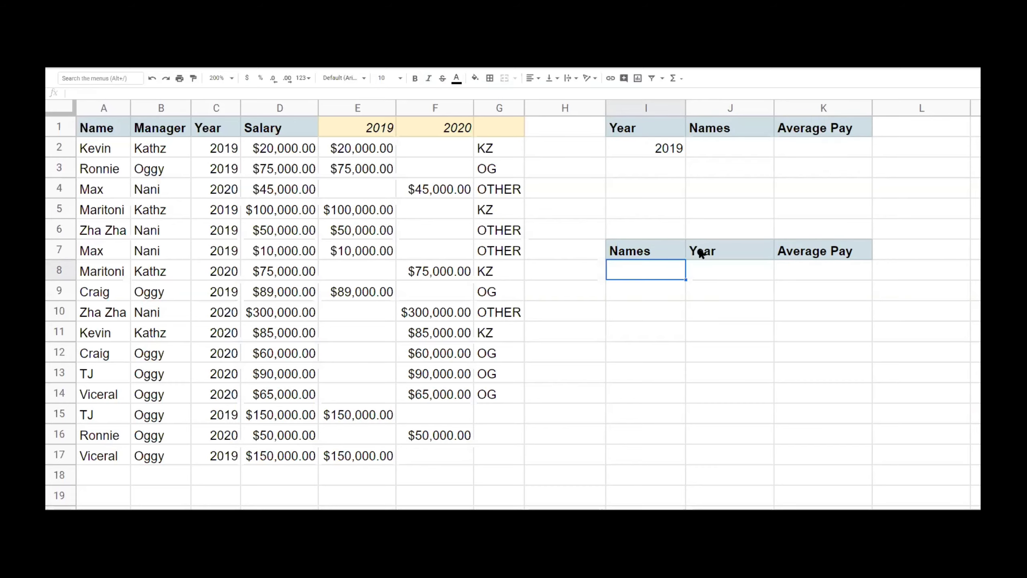
- Enter the employee name found in A3 under the Names header in I8
{"action": "type", "text": "ROnni"}
{"action": "key", "text": "BackSpace"}
{"action": "key", "text": "BackSpace"}
{"action": "key", "text": "BackSpace"}
{"action": "key", "text": "BackSpace"}
{"action": "type", "text": "o"}
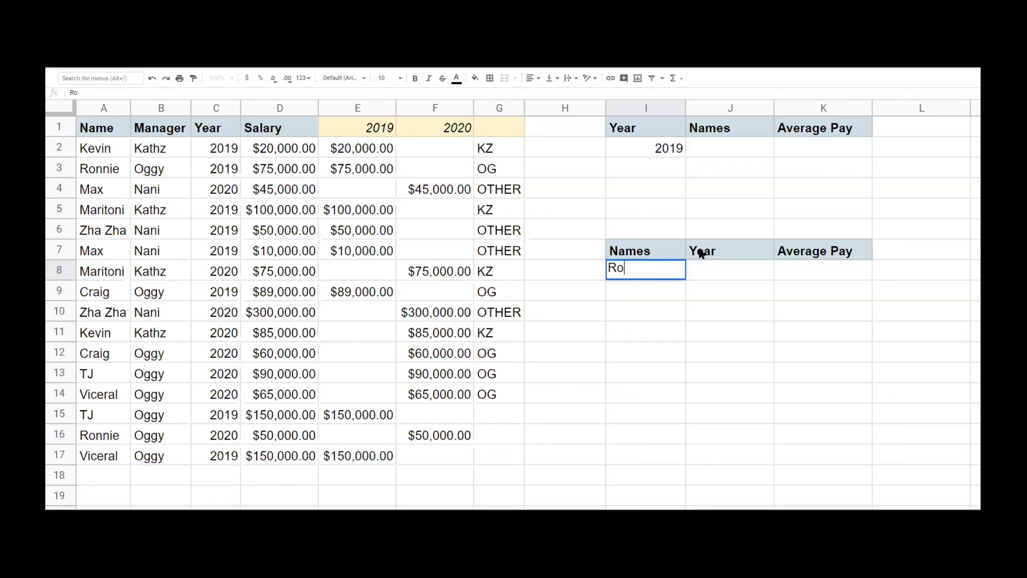
{"action": "type", "text": "nnie"}
{"action": "key", "text": "Return"}
{"action": "key", "text": "Up"}
{"action": "key", "text": "Right"}
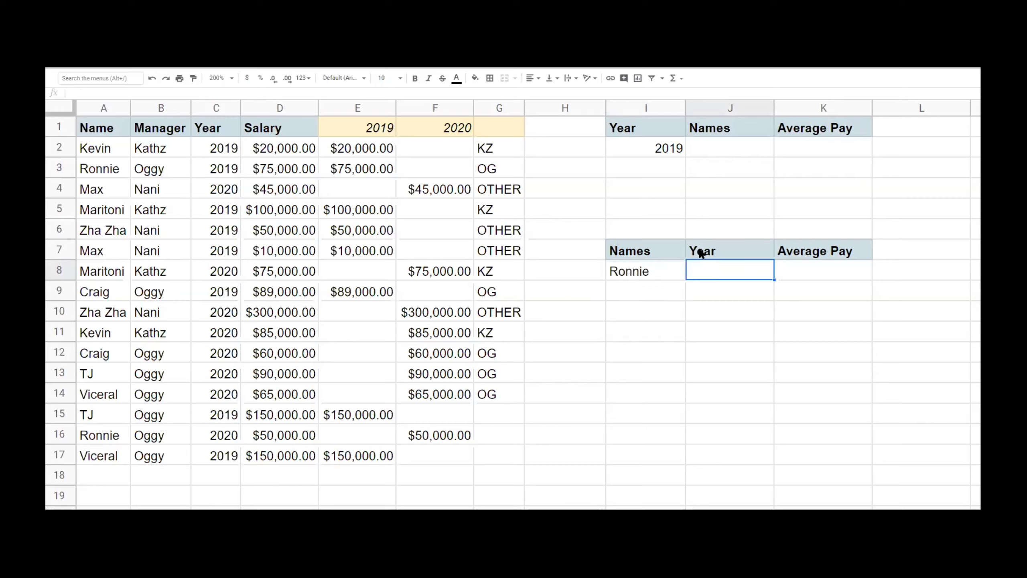
- Enter 2020 under the Year header in J8
{"action": "type", "text": "2020"}
{"action": "key", "text": "Return"}
{"action": "key", "text": "Up"}
{"action": "key", "text": "Right"}
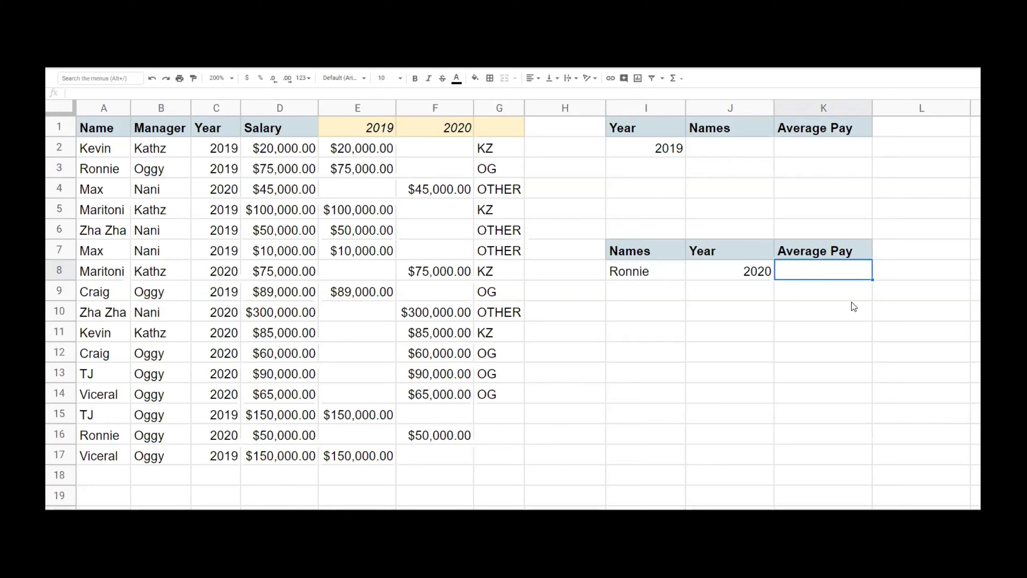
{"action": "type", "text": "ave"}
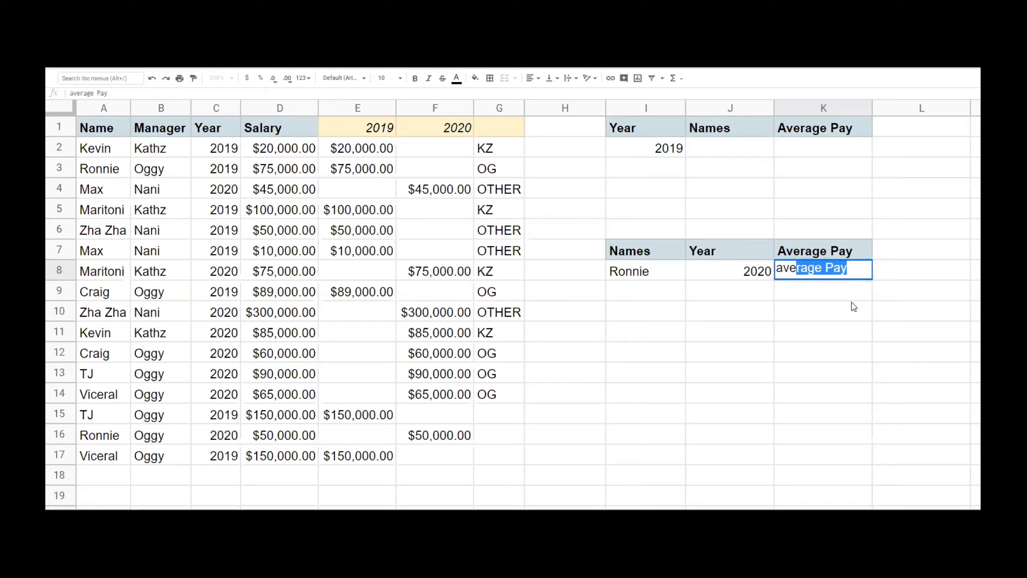
{"action": "key", "text": "BackSpace"}
{"action": "key", "text": "BackSpace"}
{"action": "key", "text": "BackSpace"}
{"action": "key", "text": "BackSpace"}
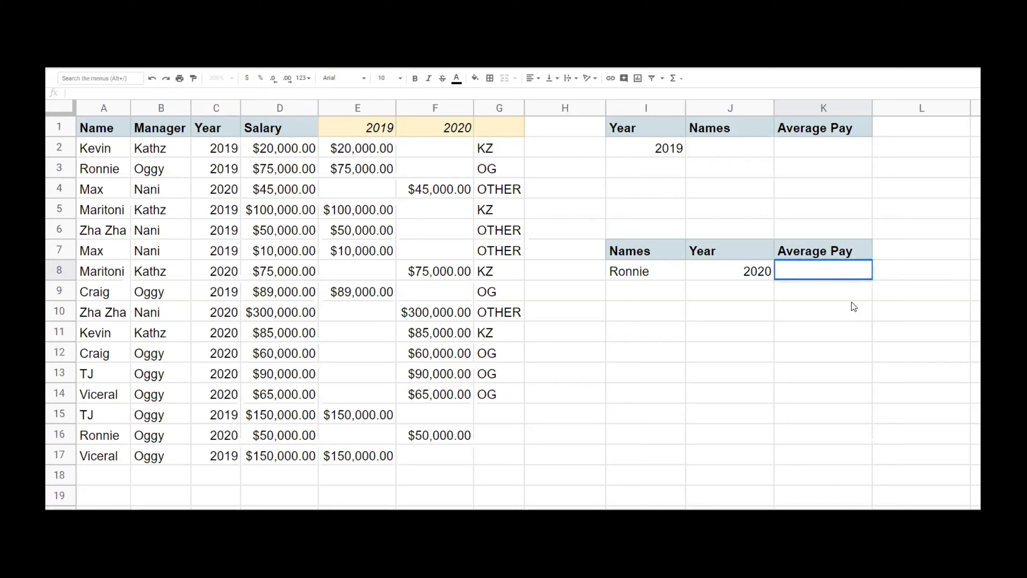
- Start an AVERAGEIFS formula in K8 with the whole Salary column as the absolute average range $D:$D
{"action": "type", "text": "=ave"}
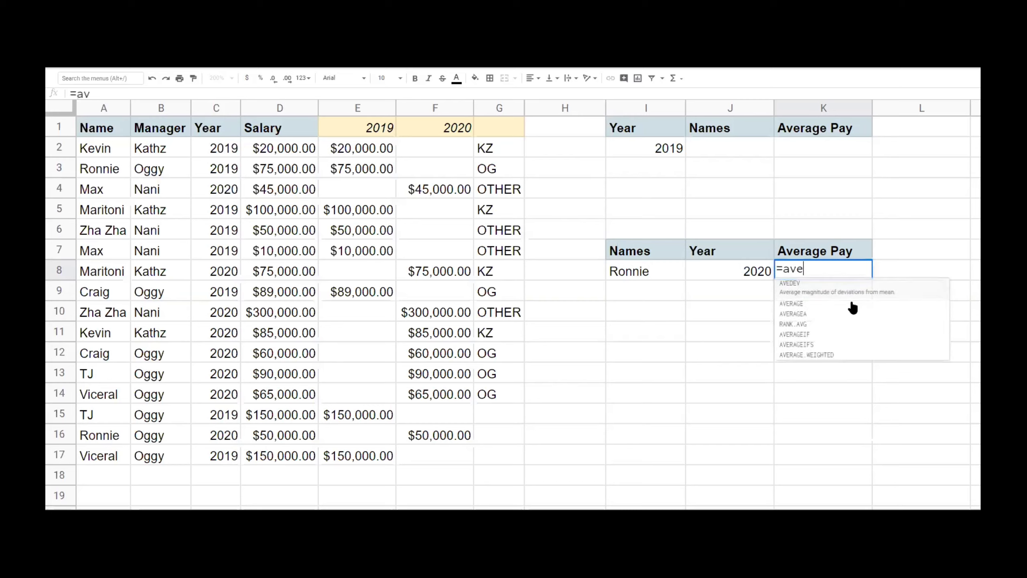
{"action": "type", "text": "rageifs"}
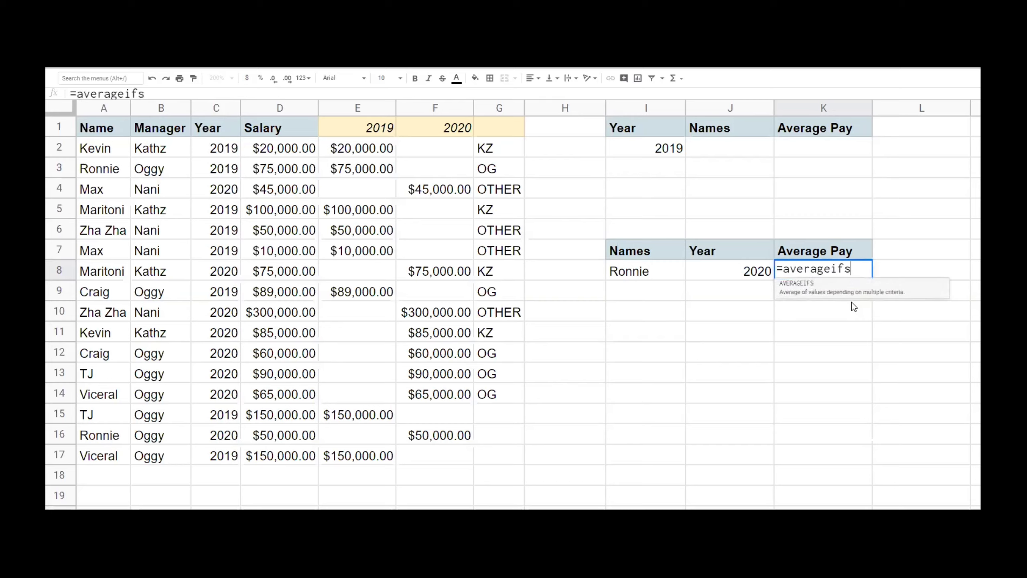
{"action": "key", "text": "Tab"}
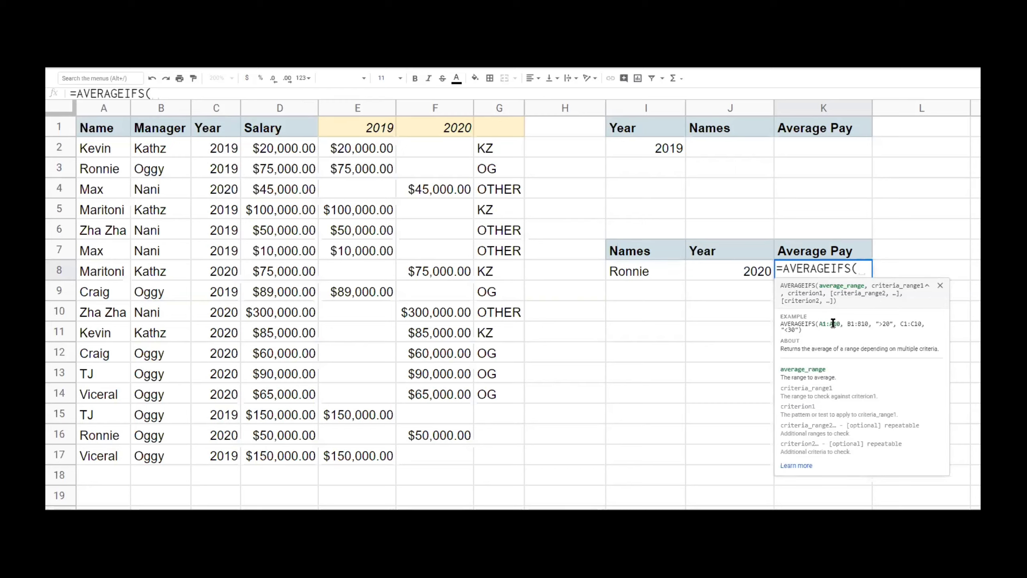
{"action": "left_click", "coordinate": [278, 106]}
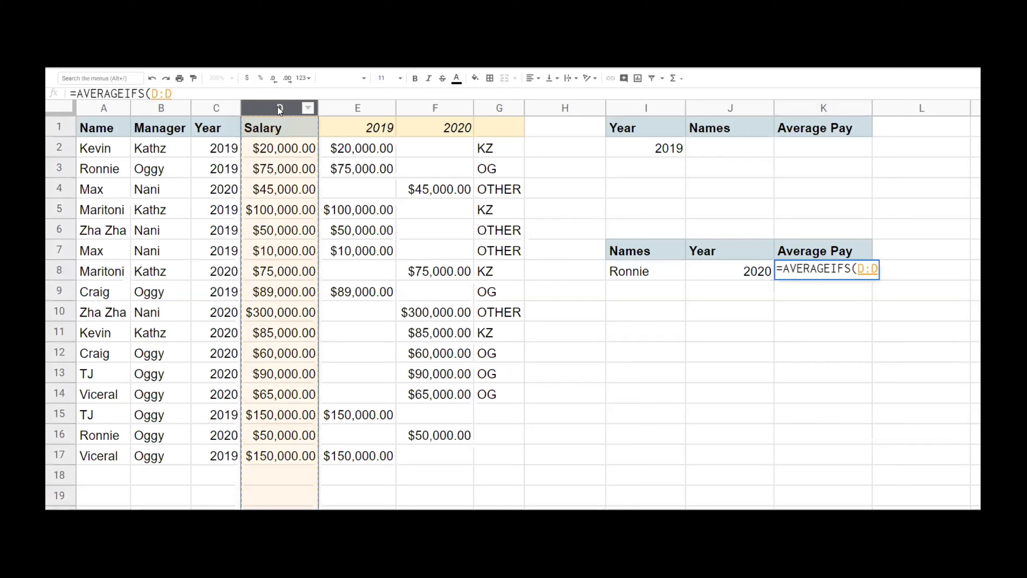
{"action": "key", "text": "F4"}
{"action": "type", "text": ","}
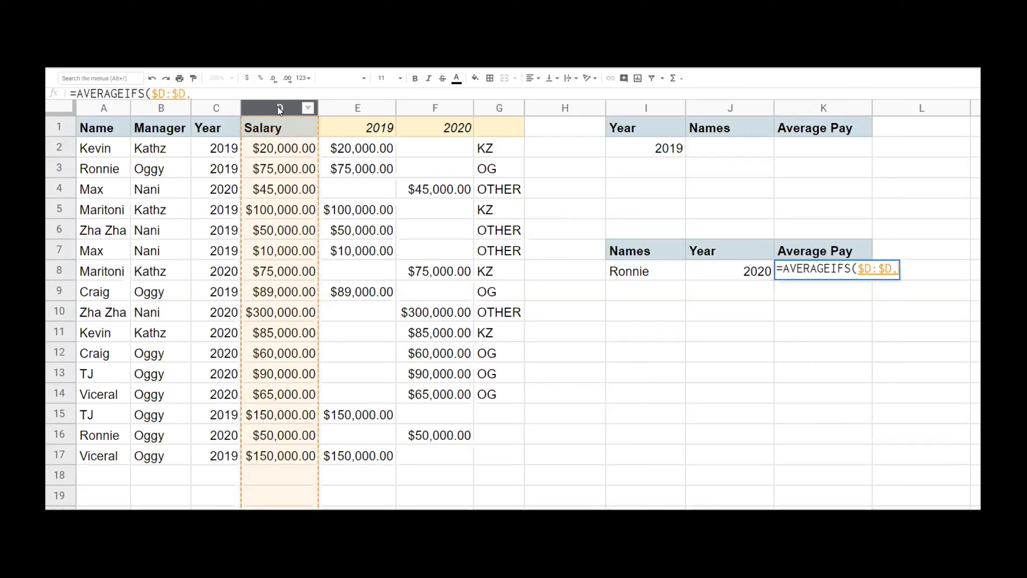
- Add the first criteria pair to the formula, matching the Name column $A:$A against the name in $I$8
{"action": "left_click", "coordinate": [93, 107]}
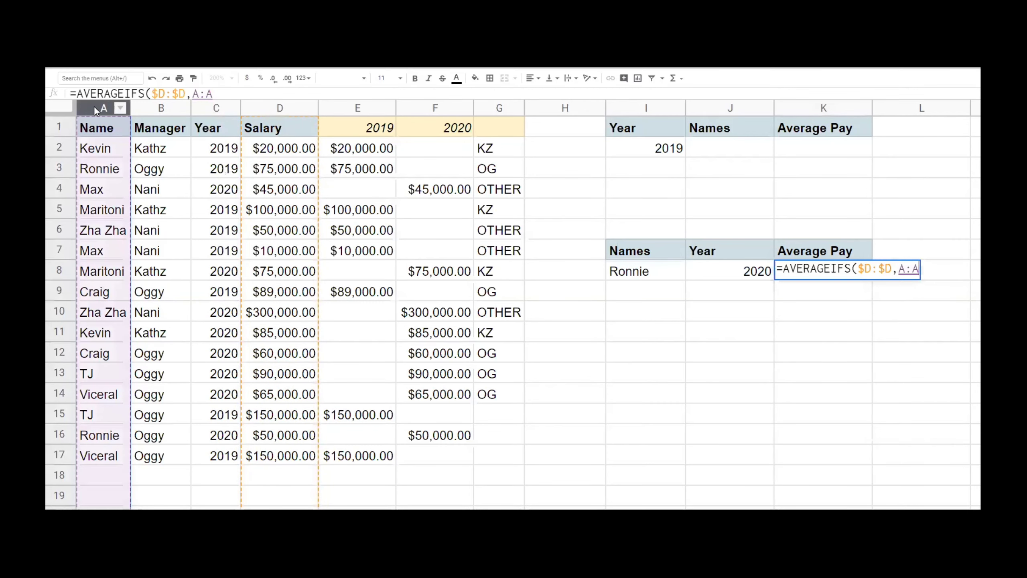
{"action": "key", "text": "F4"}
{"action": "type", "text": ","}
{"action": "left_click", "coordinate": [655, 277]}
{"action": "key", "text": "F4"}
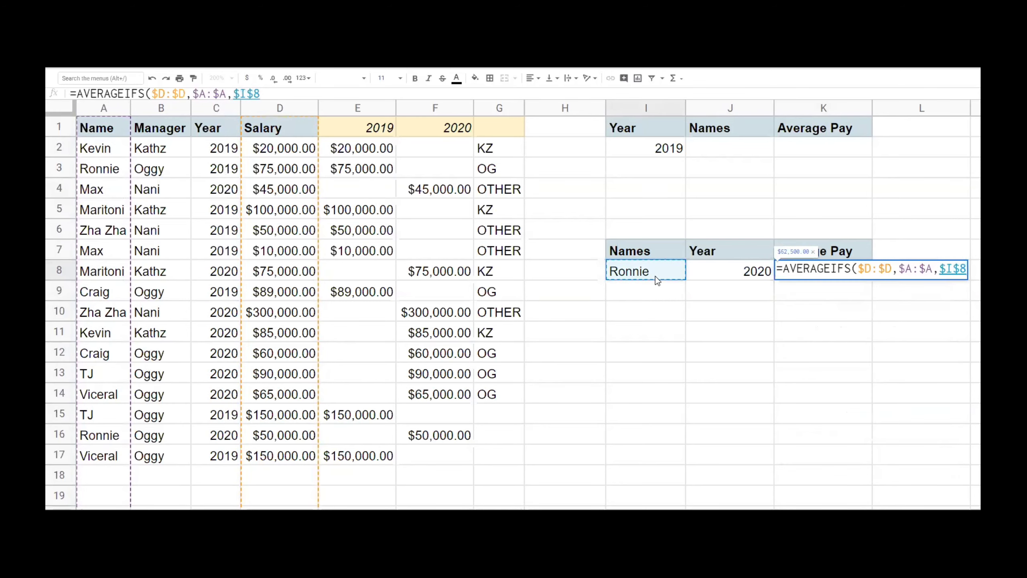
{"action": "type", "text": ","}
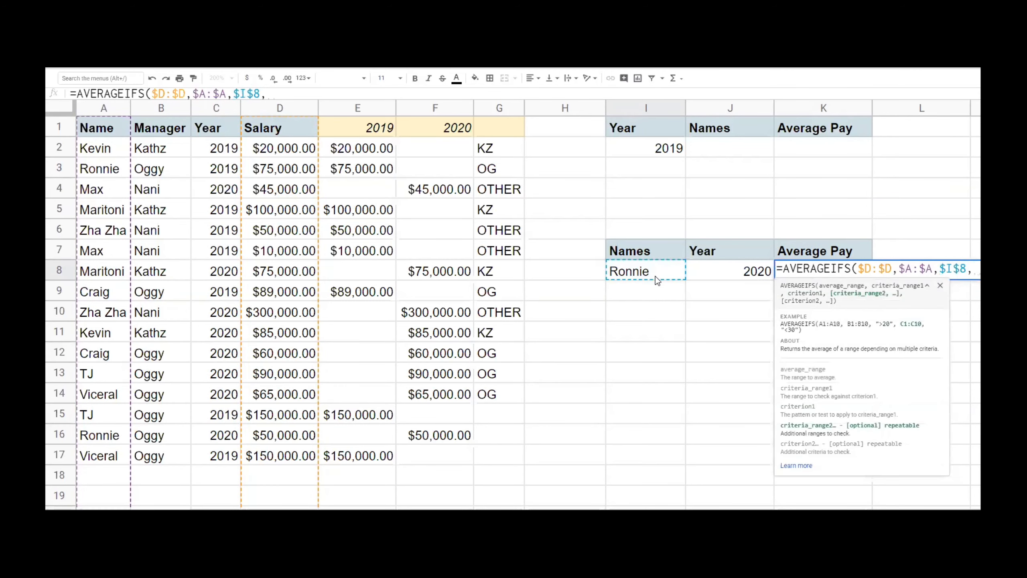
- Add the second criteria pair, matching the Year column $C:$C against $J$8, and complete the AVERAGEIFS formula in K8
{"action": "left_click", "coordinate": [217, 109]}
{"action": "key", "text": "F4"}
{"action": "type", "text": ","}
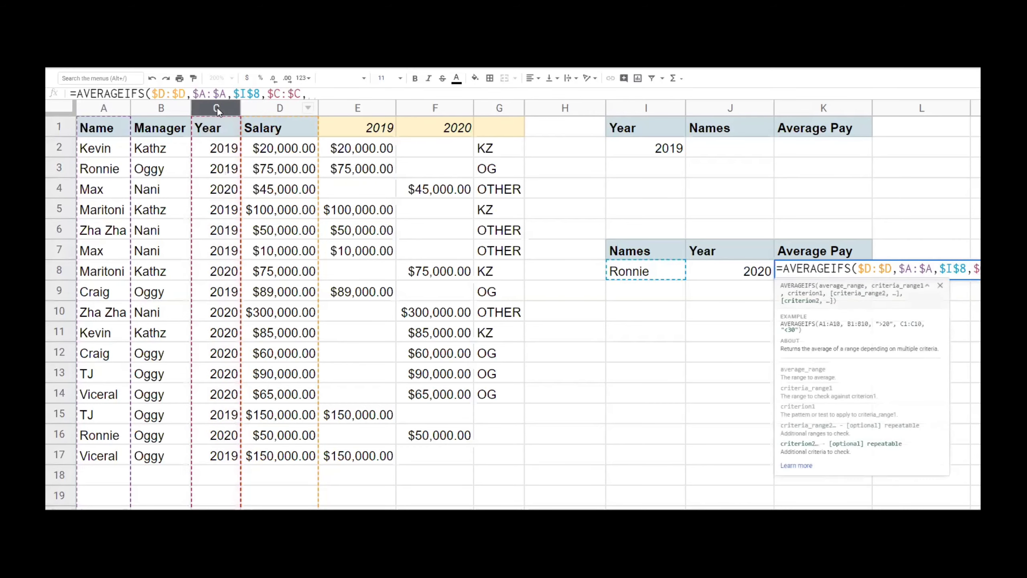
{"action": "left_click", "coordinate": [734, 270]}
{"action": "key", "text": "F4"}
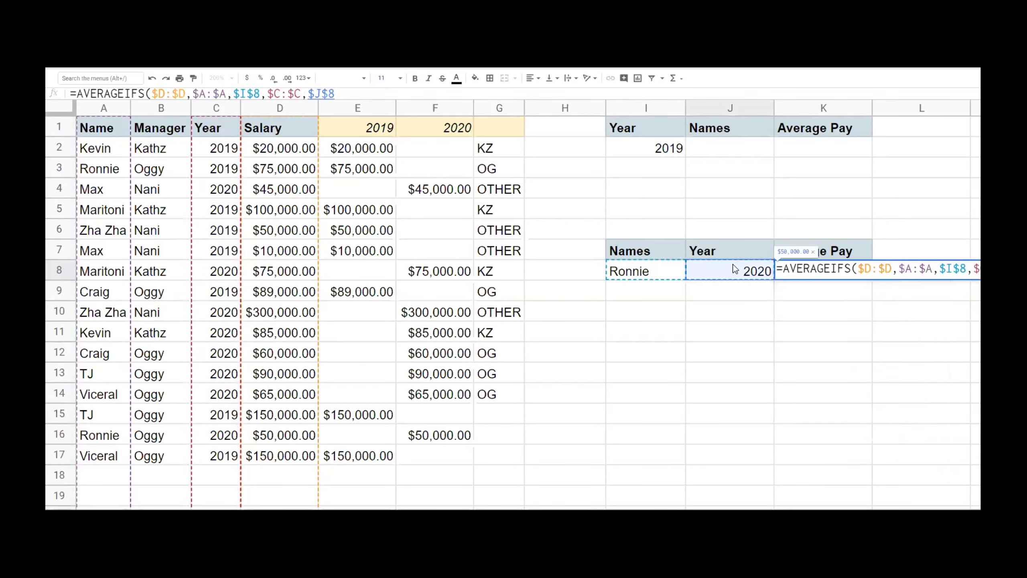
{"action": "key", "text": "Return"}
{"action": "left_click", "coordinate": [858, 272]}
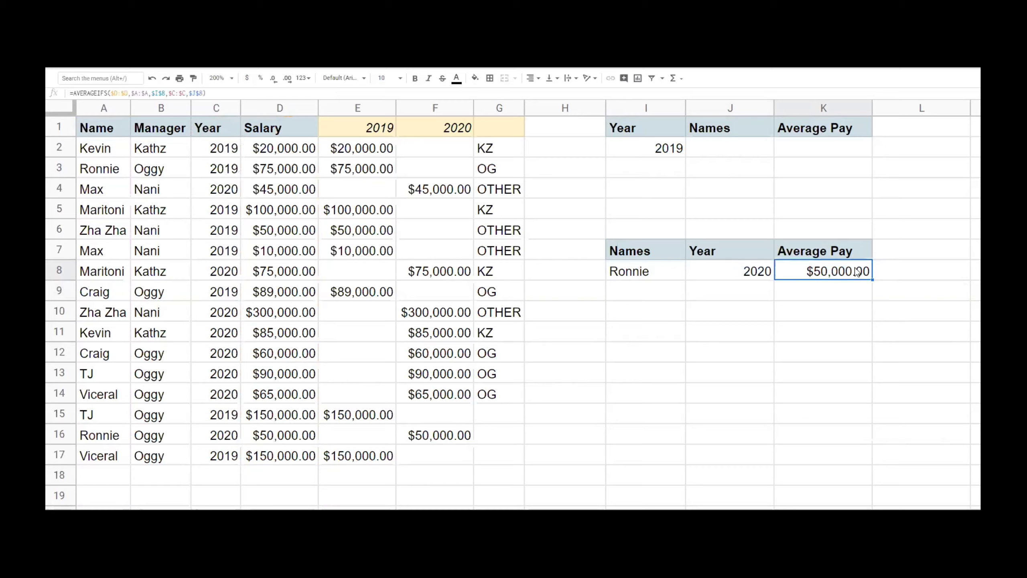
- Change the year criterion in J8 to 2019
{"action": "left_click", "coordinate": [752, 272]}
{"action": "type", "text": "2019"}
{"action": "key", "text": "Return"}
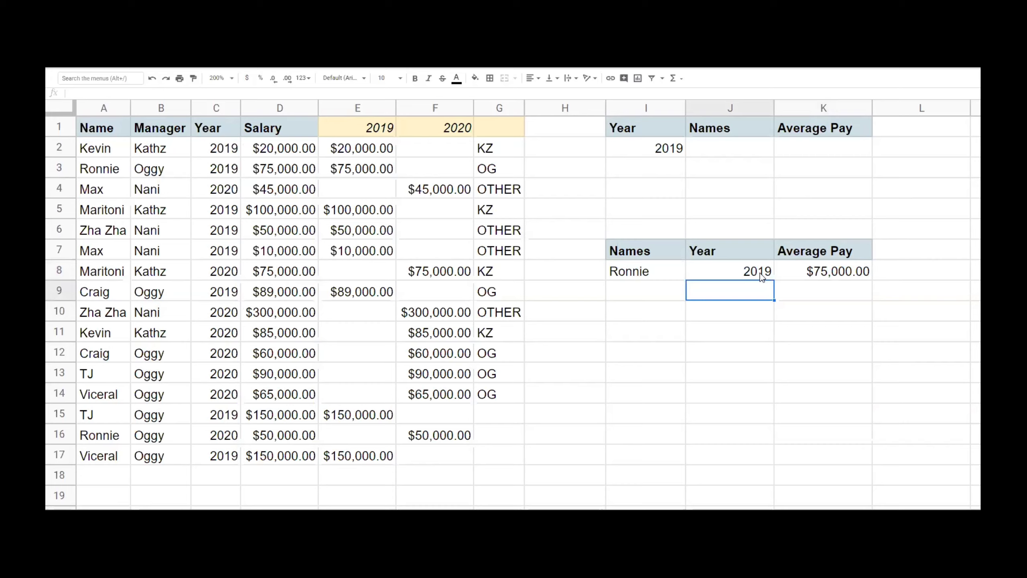
{"action": "key", "text": "Up"}
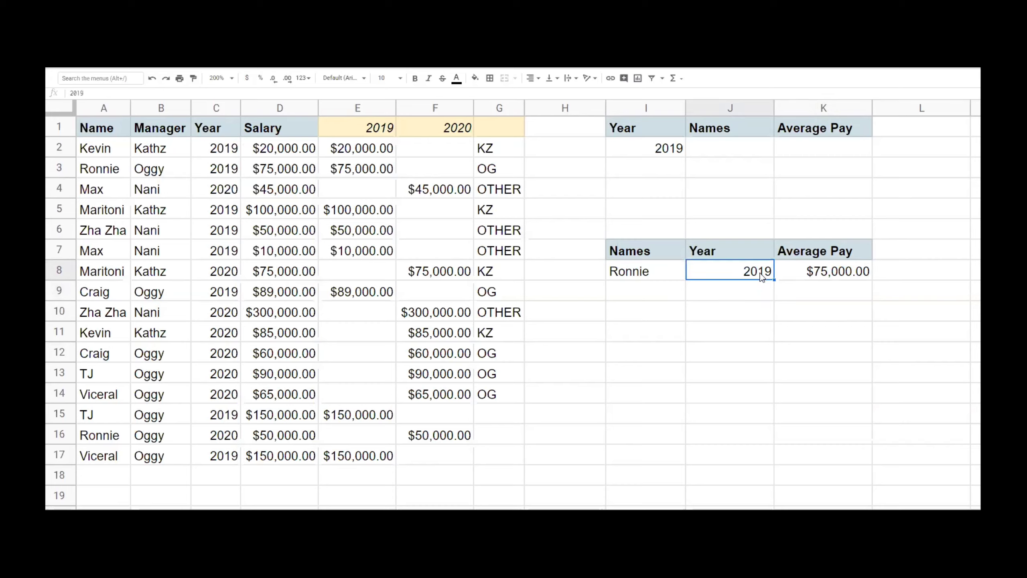
{"action": "key", "text": "Right"}
{"action": "key", "text": "Up"}
{"action": "key", "text": "Down"}
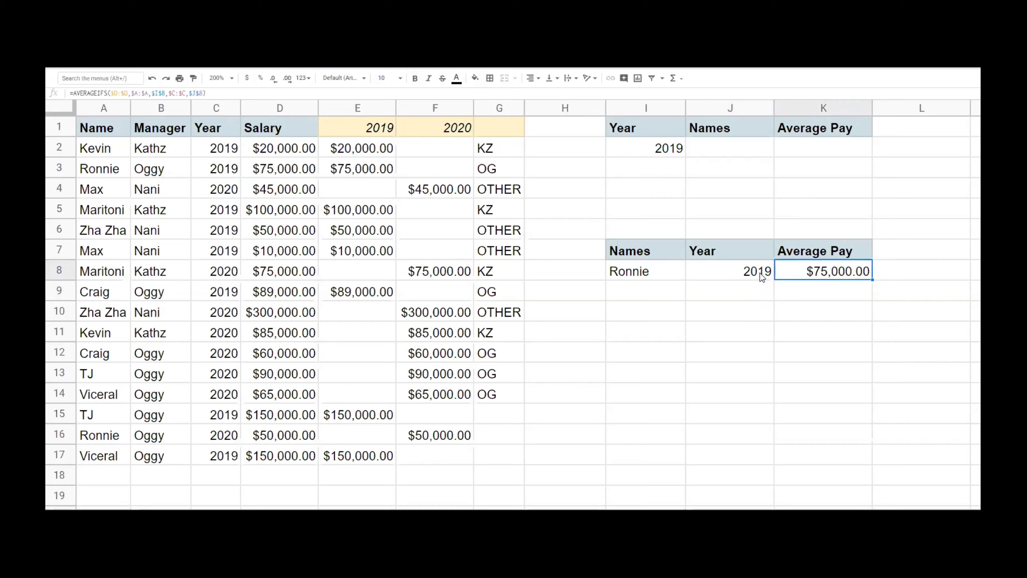
{"action": "key", "text": "Left"}
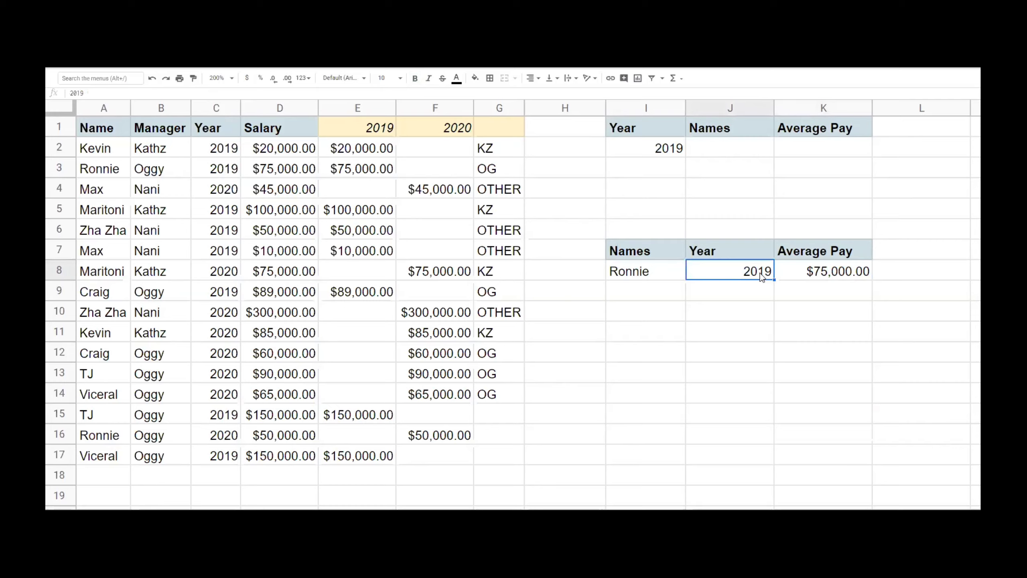
{"action": "key", "text": "Right"}
{"action": "key", "text": "Up"}
{"action": "key", "text": "Left"}
{"action": "key", "text": "Up"}
{"action": "key", "text": "Up"}
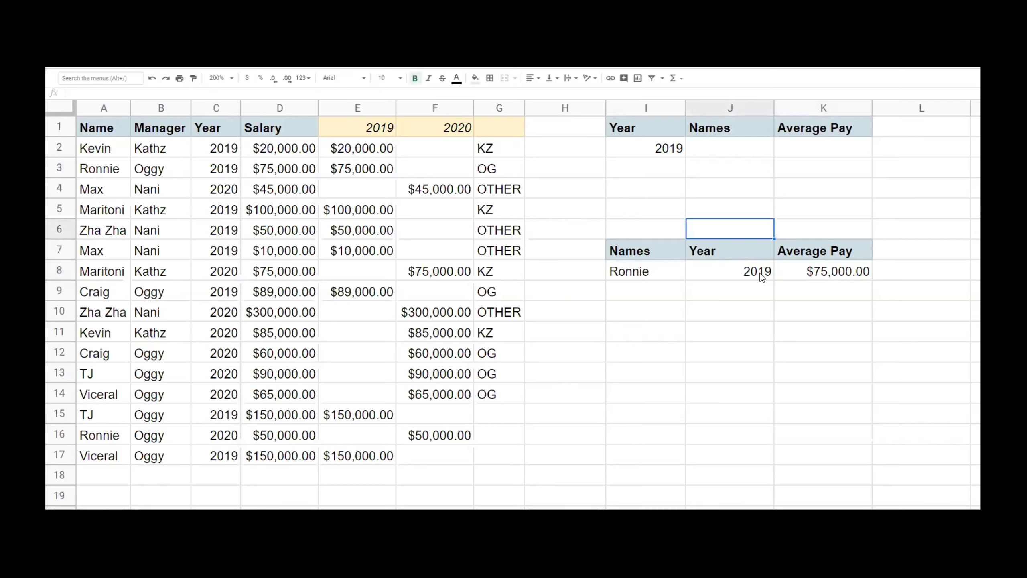
{"action": "key", "text": "Down"}
{"action": "key", "text": "Down"}
{"action": "key", "text": "Down"}
{"action": "key", "text": "Up"}
{"action": "key", "text": "Left"}
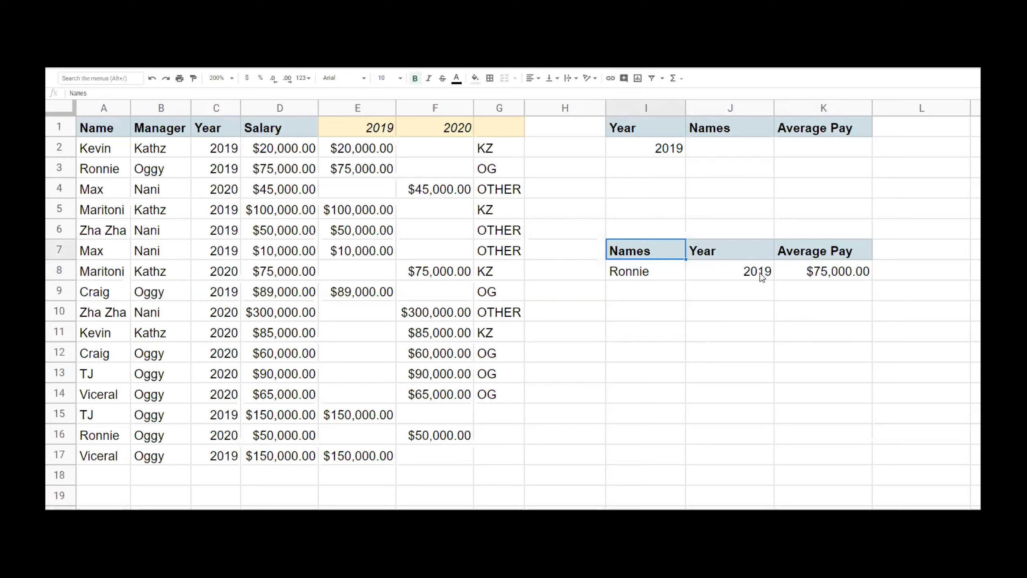
{"action": "key", "text": "Down"}
{"action": "key", "text": "Right"}
{"action": "key", "text": "Left"}
{"action": "key", "text": "Right"}
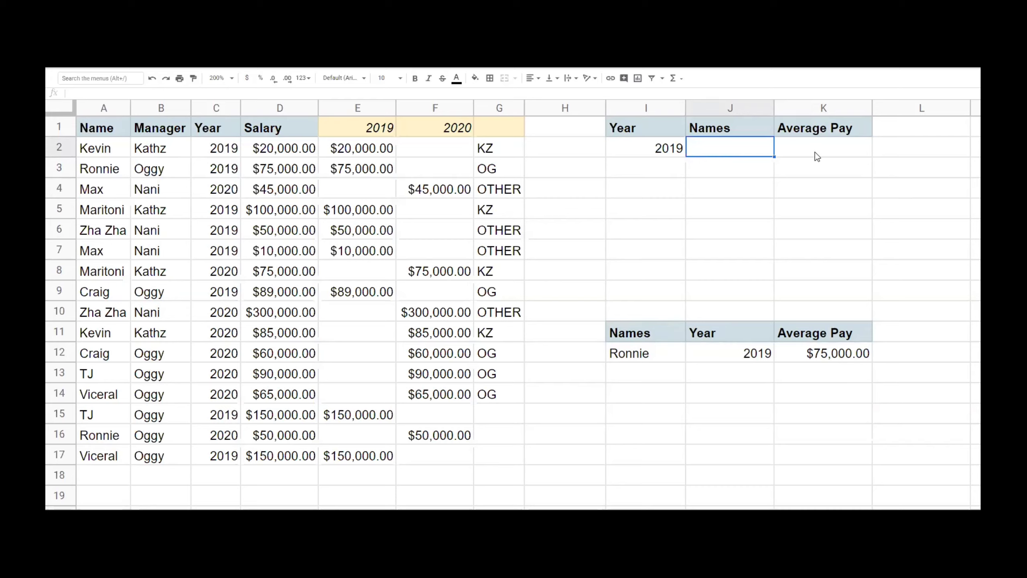
{"action": "left_click_drag", "start_coordinate": [816, 152], "coordinate": [829, 259]}
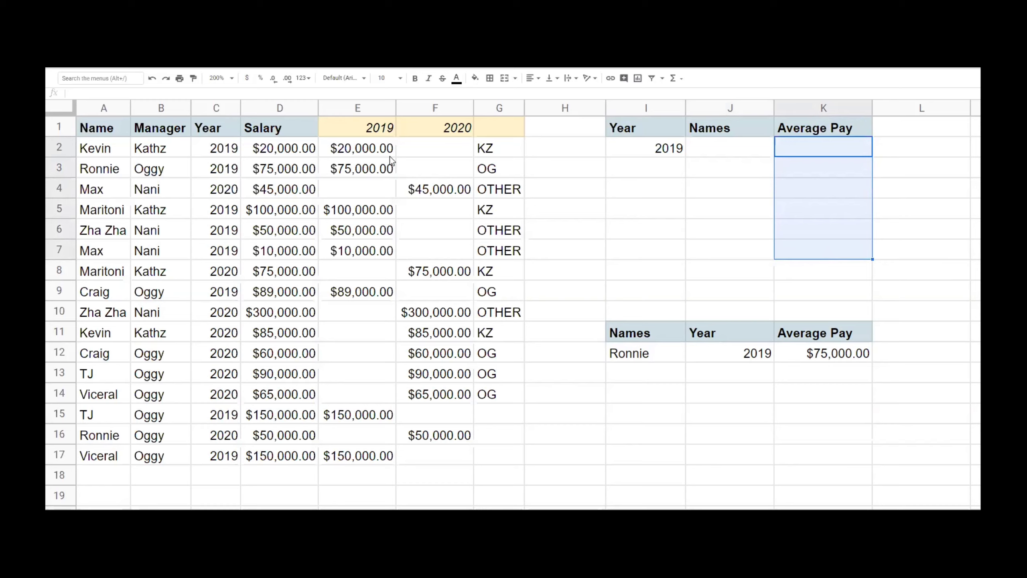
{"action": "left_click_drag", "start_coordinate": [93, 148], "coordinate": [214, 442]}
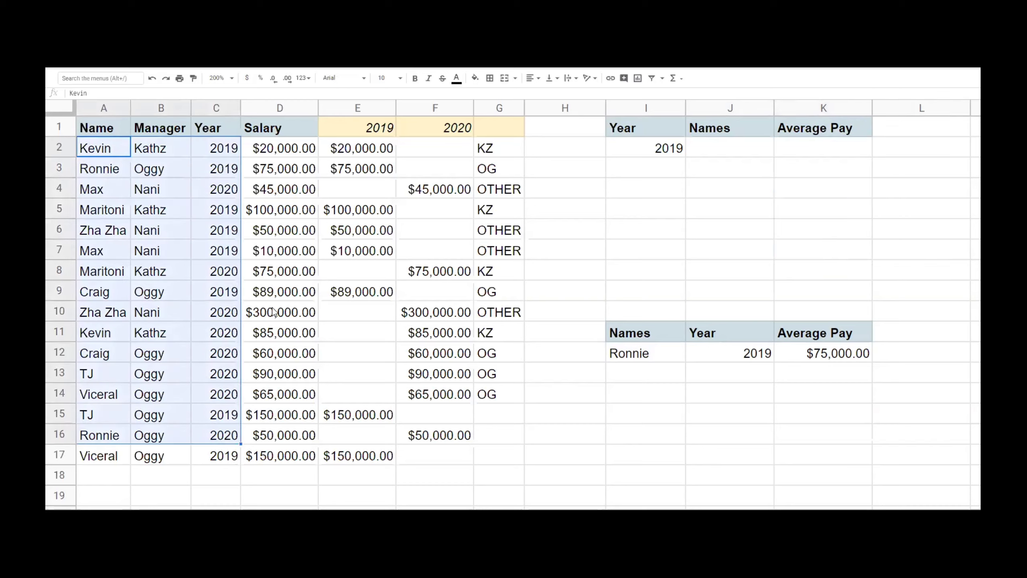
{"action": "left_click_drag", "start_coordinate": [222, 148], "coordinate": [126, 150]}
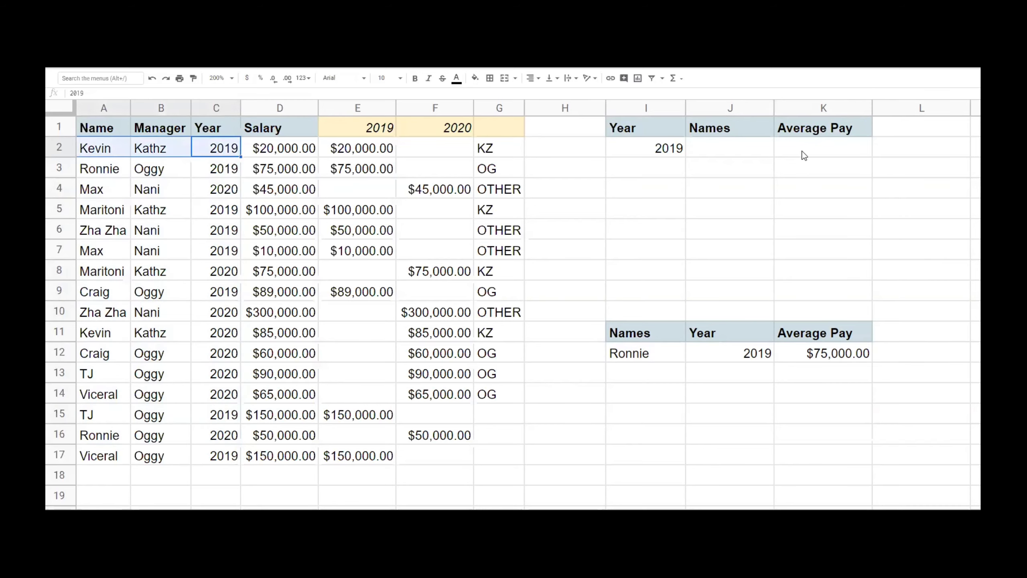
{"action": "left_click", "coordinate": [644, 150]}
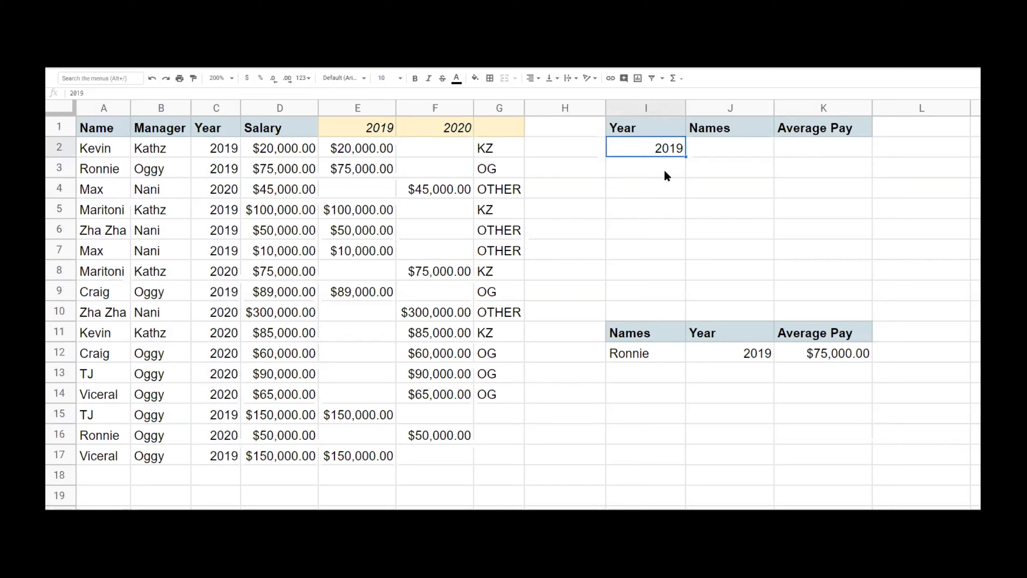
{"action": "left_click_drag", "start_coordinate": [112, 155], "coordinate": [109, 471]}
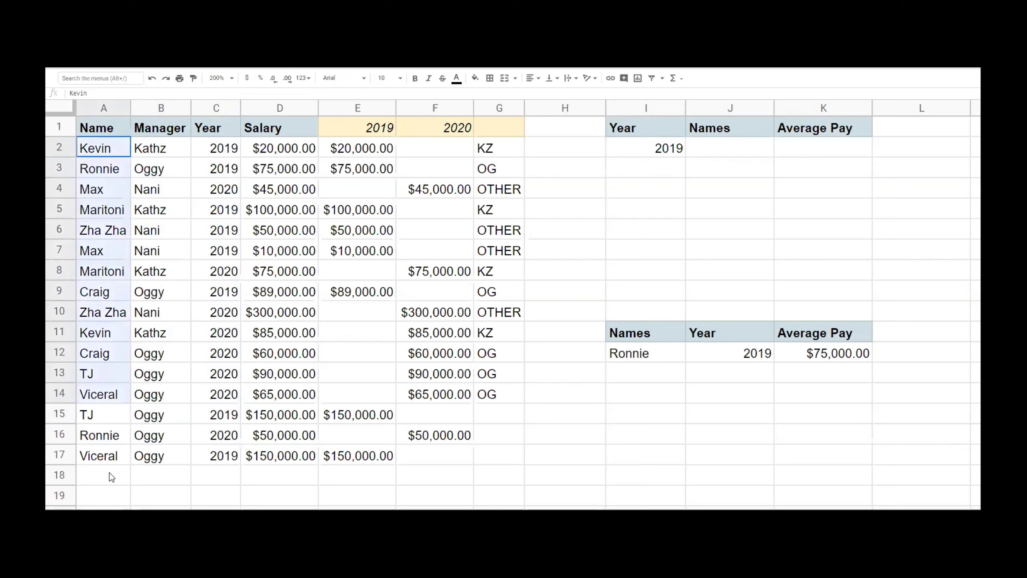
- Enter a UNIQUE formula in J2 over the employee names in column A, starting at A2
{"action": "left_click", "coordinate": [743, 147]}
{"action": "type", "text": "=UNIQUE("}
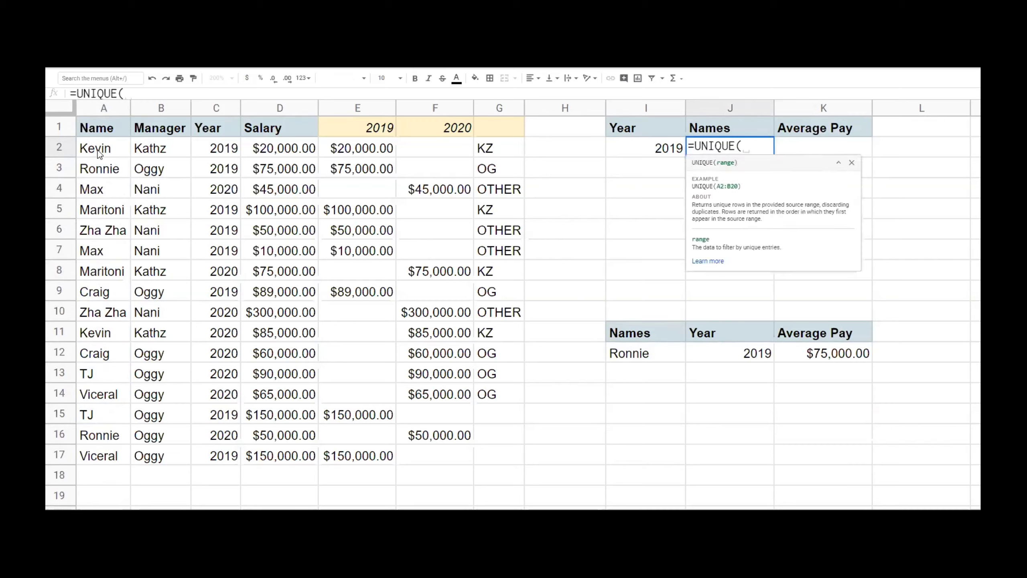
{"action": "left_click_drag", "start_coordinate": [97, 153], "coordinate": [114, 446]}
{"action": "key", "text": "Return"}
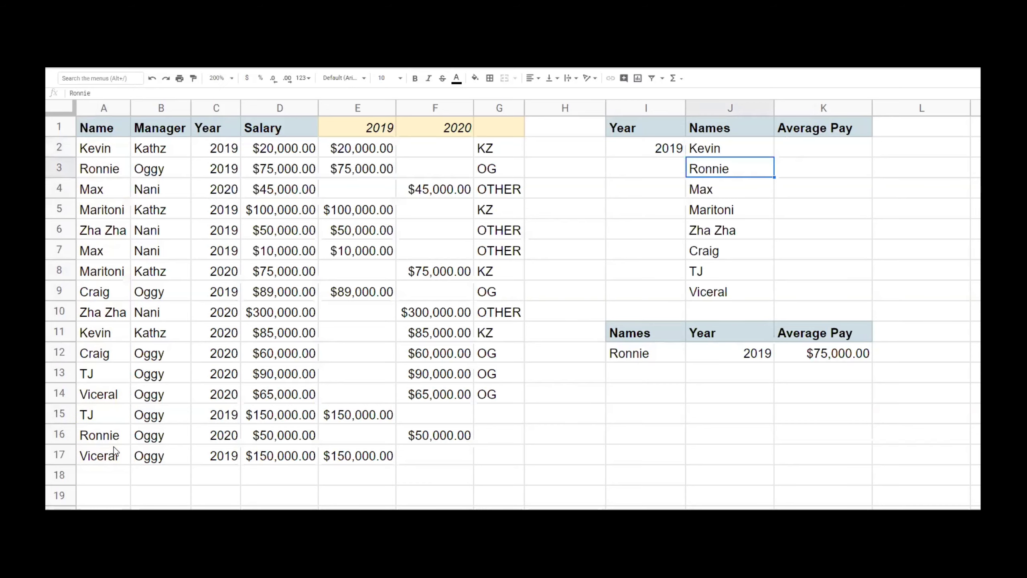
- Compare the unique names in J2:J9 with the employee names and years in columns A and C of the source table
{"action": "left_click_drag", "start_coordinate": [738, 151], "coordinate": [726, 288]}
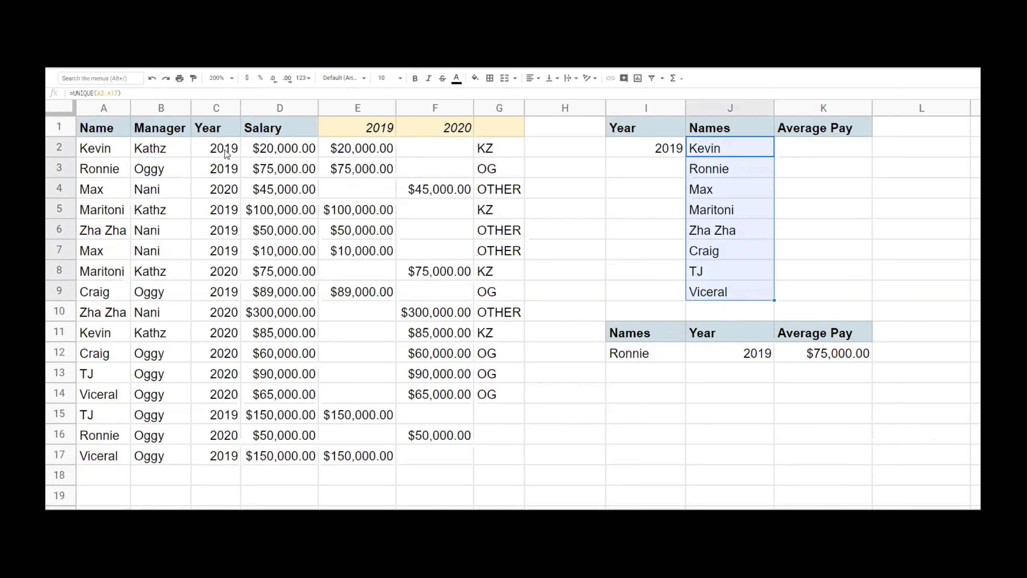
{"action": "left_click_drag", "start_coordinate": [225, 150], "coordinate": [230, 447]}
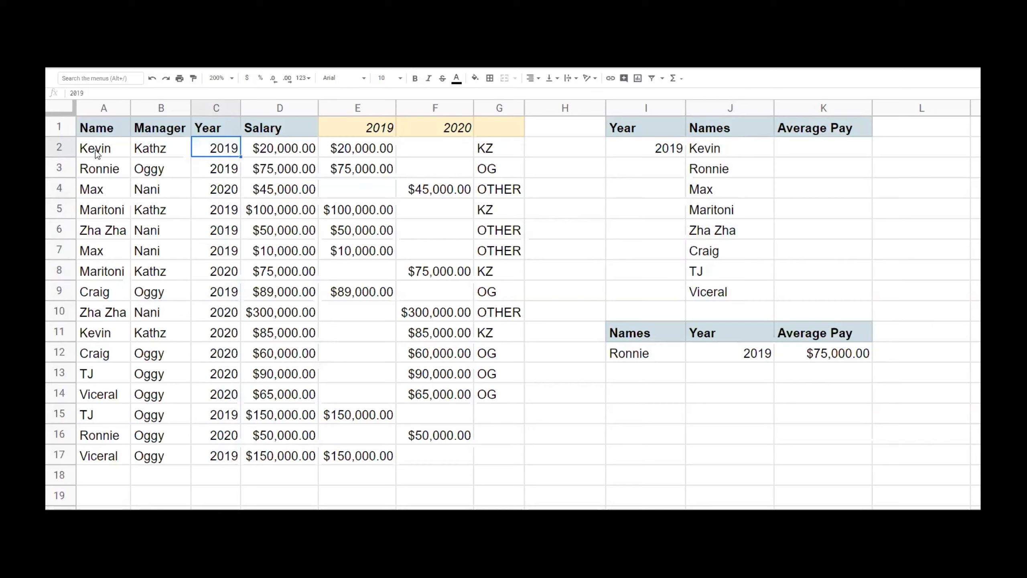
{"action": "left_click_drag", "start_coordinate": [99, 155], "coordinate": [229, 457]}
{"action": "left_click", "coordinate": [109, 145]}
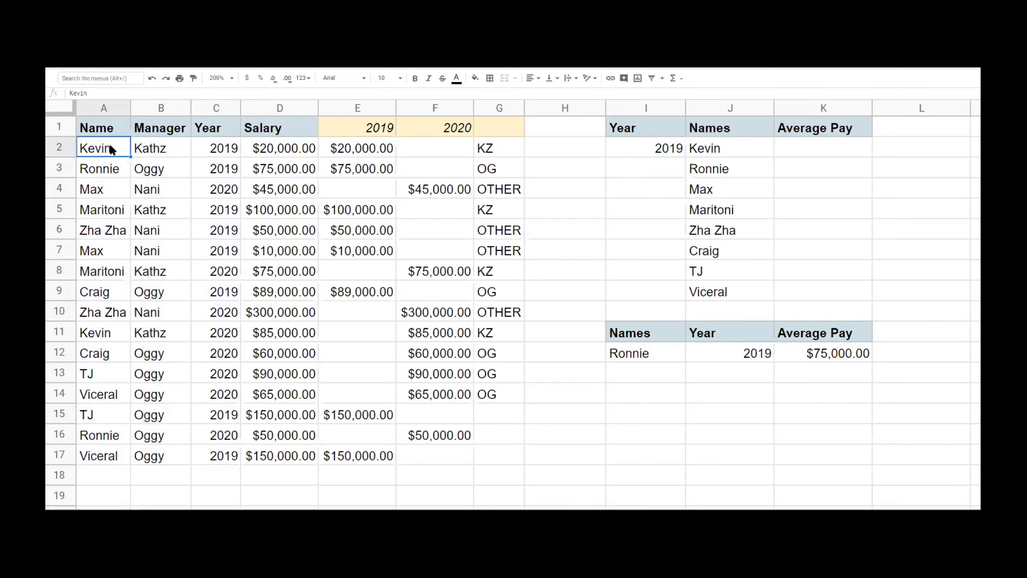
{"action": "left_click", "coordinate": [227, 151]}
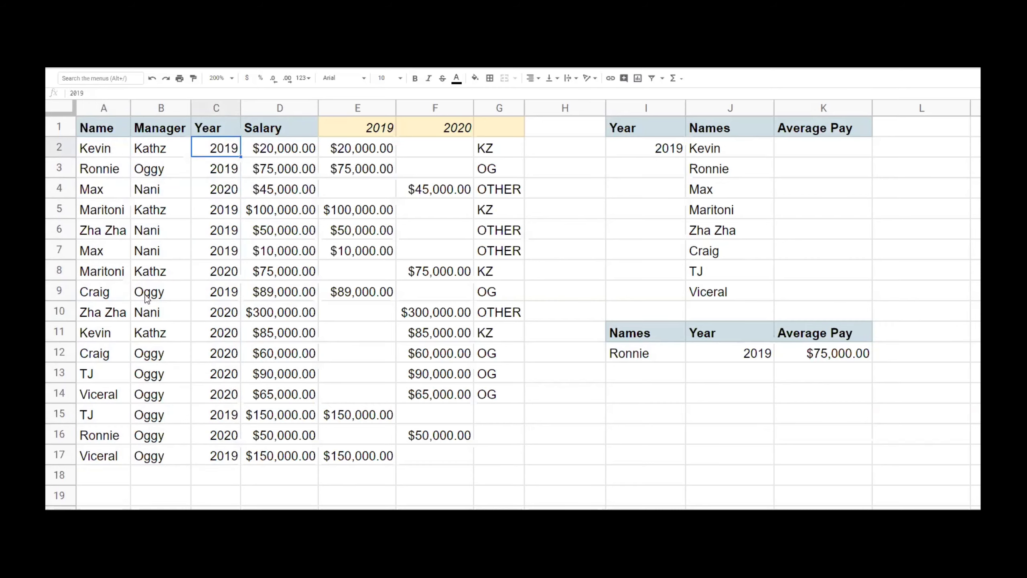
{"action": "left_click", "coordinate": [105, 338]}
{"action": "left_click", "coordinate": [204, 336]}
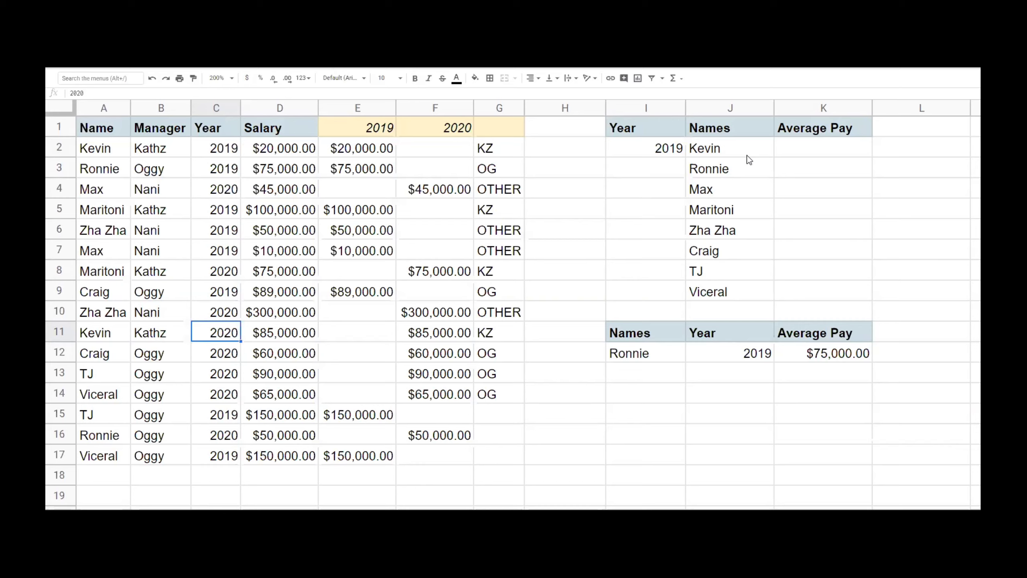
- Clear the UNIQUE formula from J2 and begin an IF formula there with the absolute Year column $C:$C
{"action": "left_click_drag", "start_coordinate": [748, 156], "coordinate": [735, 292]}
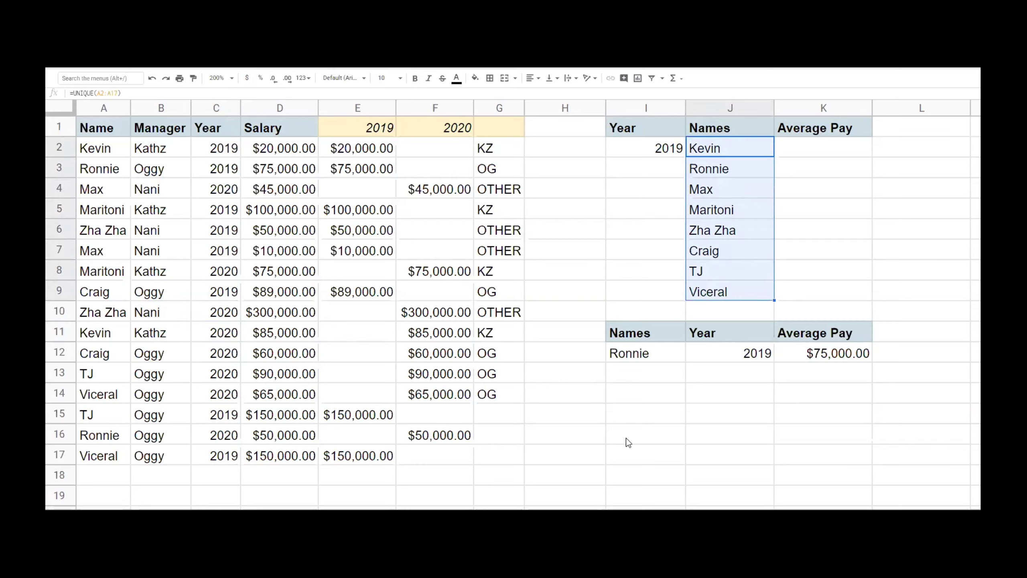
{"action": "key", "text": "Delete"}
{"action": "left_click", "coordinate": [756, 152]}
{"action": "type", "text": "=if"}
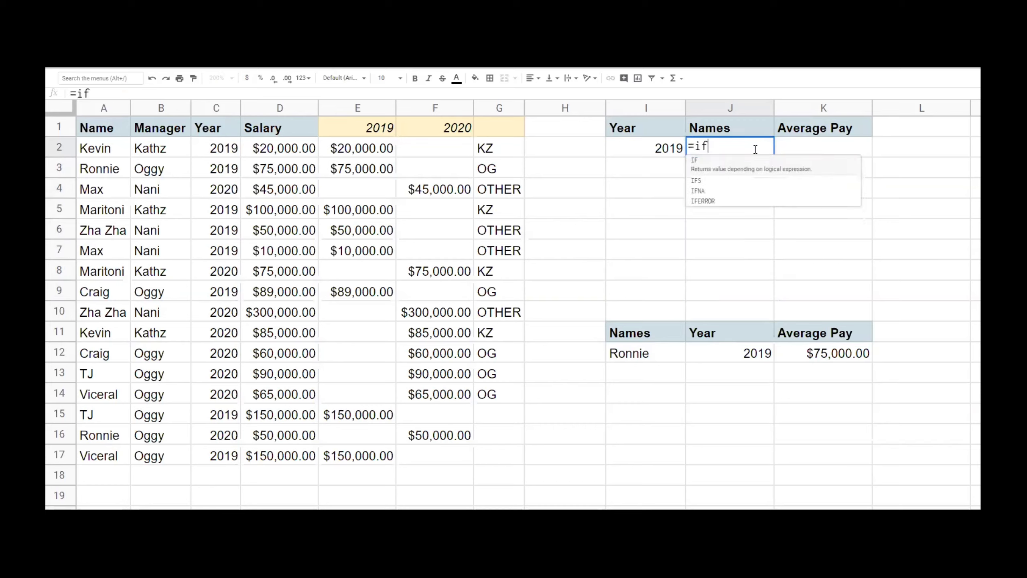
{"action": "key", "text": "Tab"}
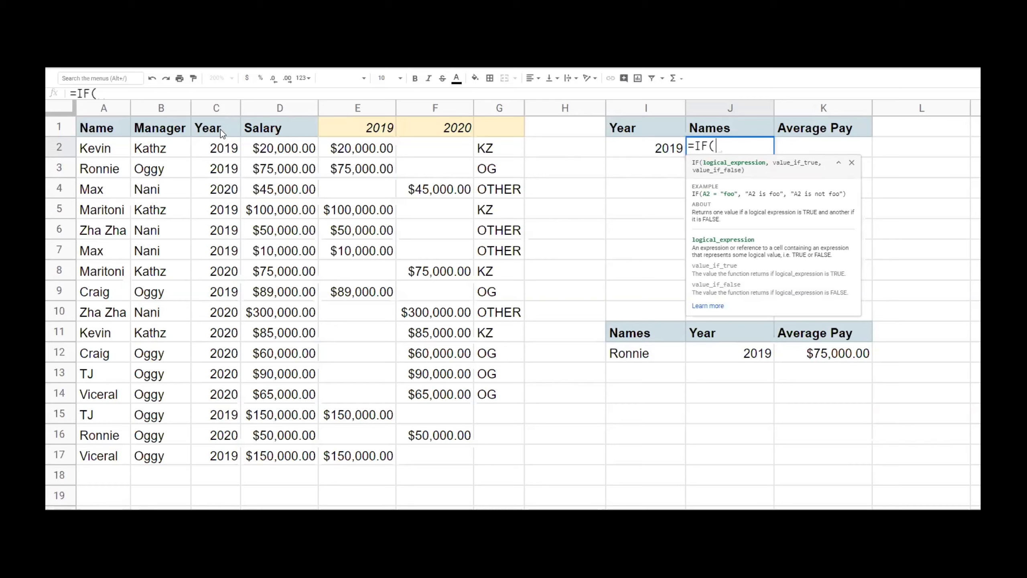
{"action": "left_click", "coordinate": [217, 109]}
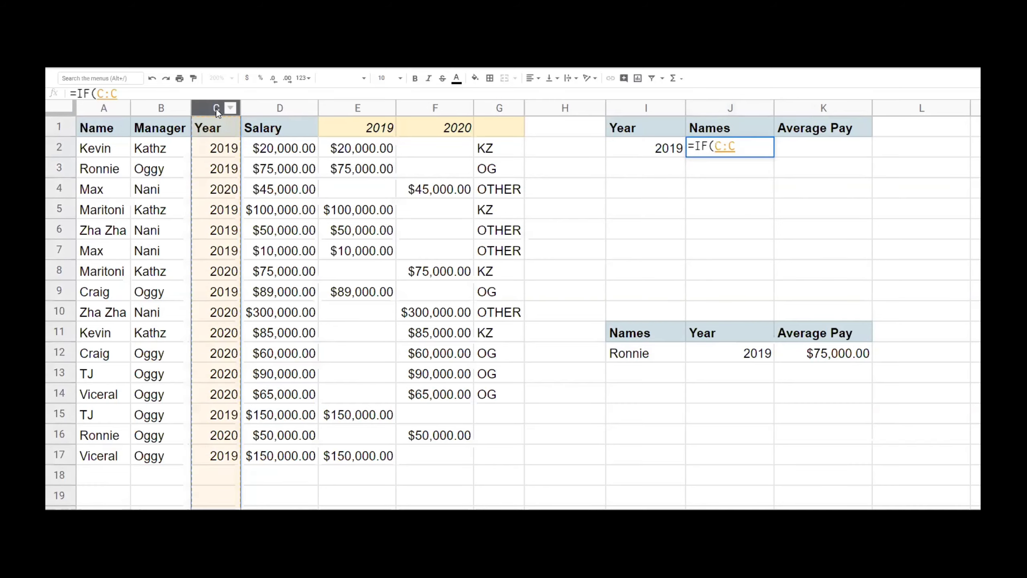
{"action": "key", "text": "F4"}
{"action": "type", "text": ","}
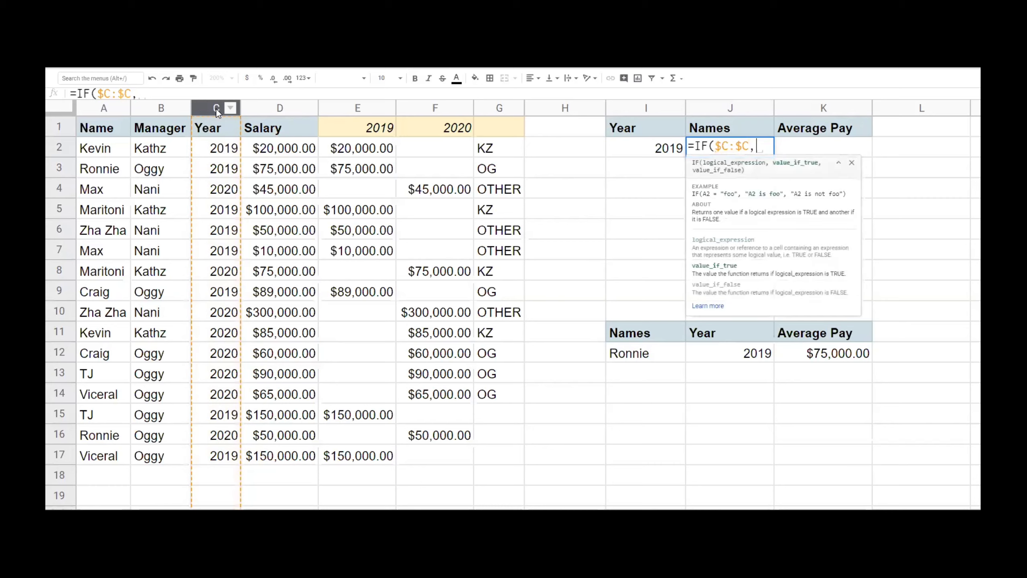
{"action": "left_click", "coordinate": [644, 151]}
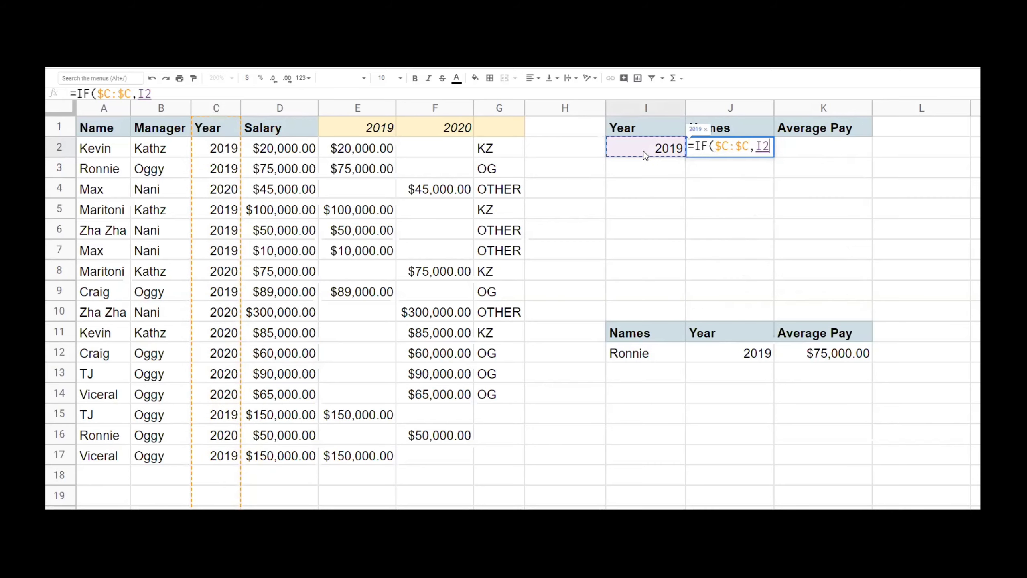
{"action": "key", "text": "BackSpace"}
{"action": "key", "text": "BackSpace"}
{"action": "type", "text": "2019"}
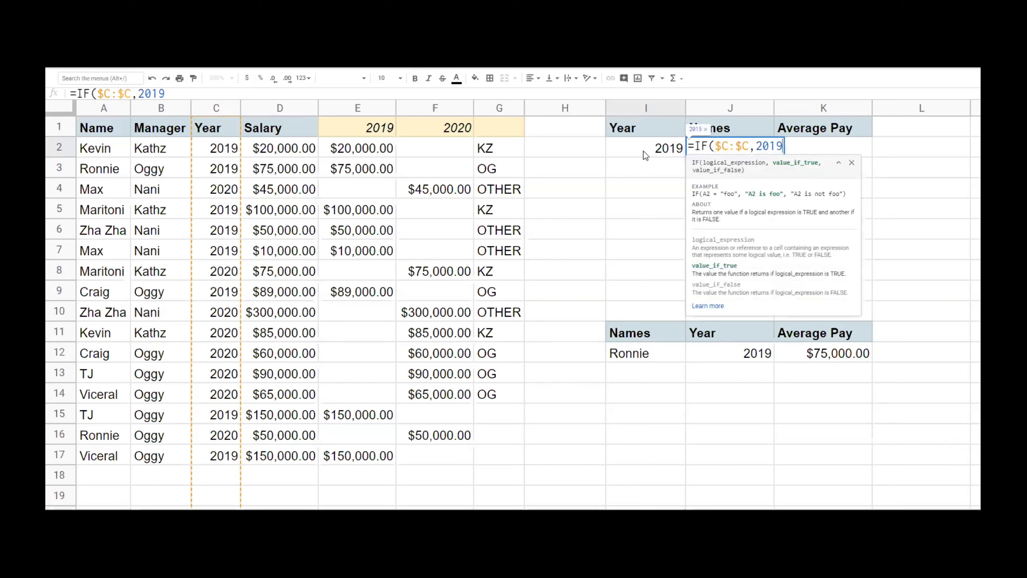
{"action": "key", "text": "BackSpace"}
{"action": "key", "text": "BackSpace"}
{"action": "key", "text": "BackSpace"}
{"action": "key", "text": "BackSpace"}
- Reference the year cell as $I$2 and make the IF condition in J2 read $C:$C=$I$2
{"action": "left_click", "coordinate": [644, 155]}
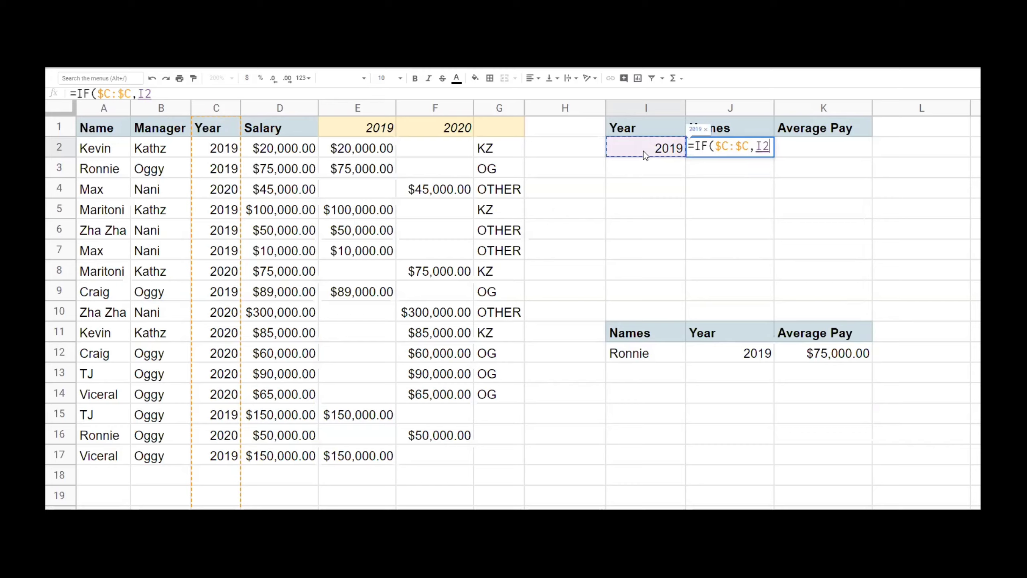
{"action": "key", "text": "F4"}
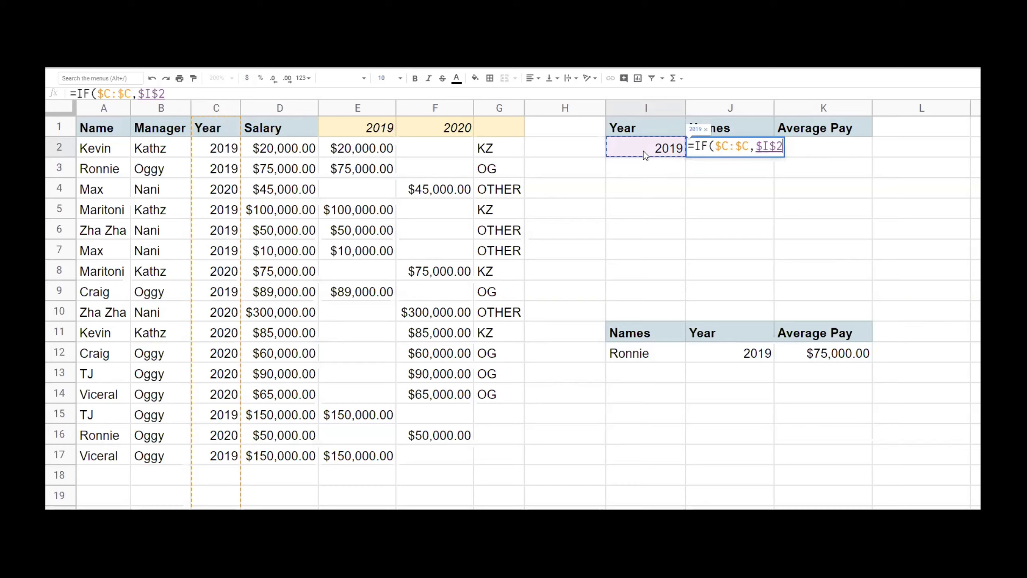
{"action": "type", "text": ","}
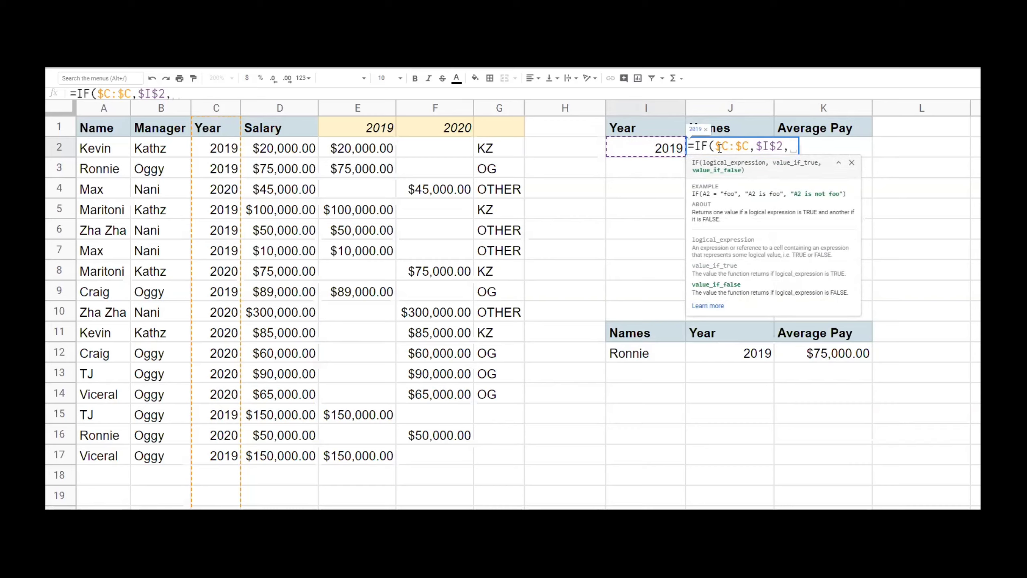
{"action": "left_click", "coordinate": [755, 146]}
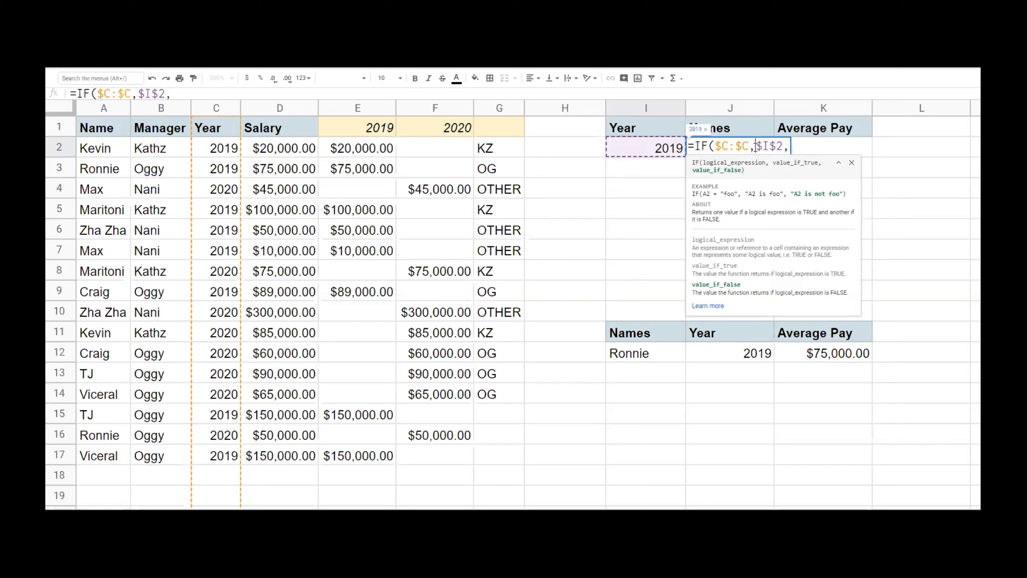
{"action": "key", "text": "BackSpace"}
{"action": "type", "text": "="}
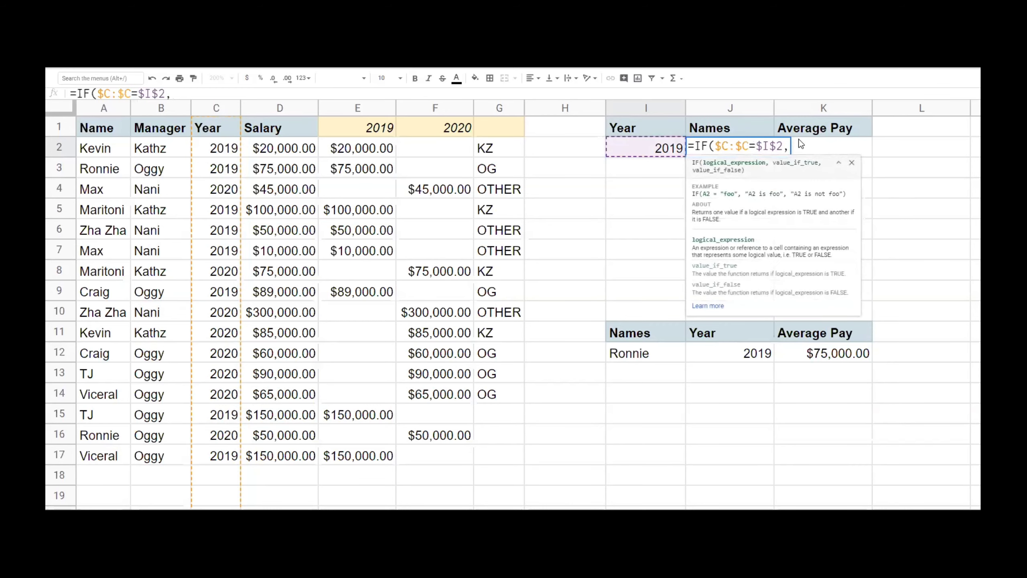
{"action": "left_click_drag", "start_coordinate": [709, 147], "coordinate": [757, 145]}
{"action": "left_click", "coordinate": [749, 146]}
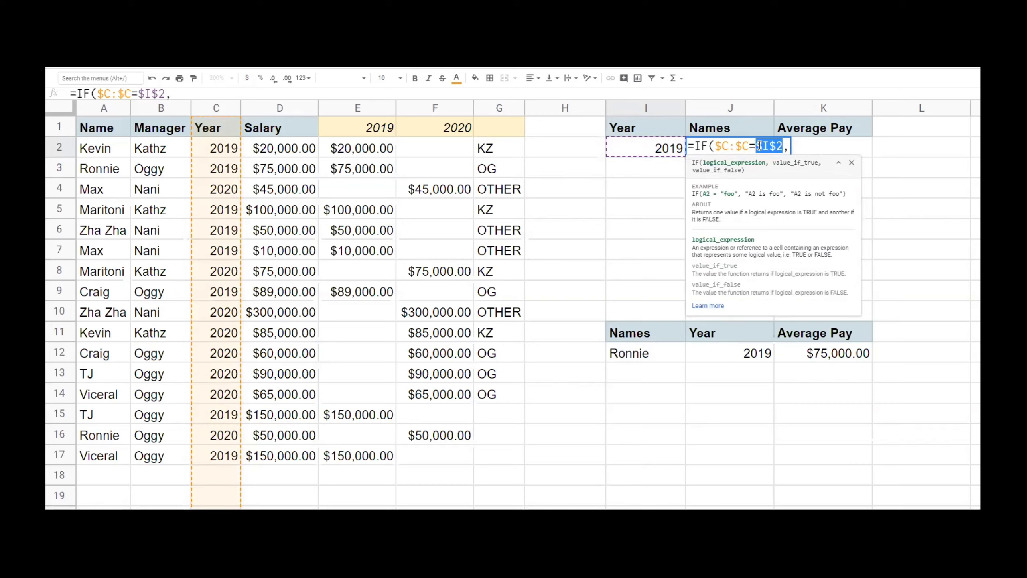
{"action": "left_click", "coordinate": [786, 146]}
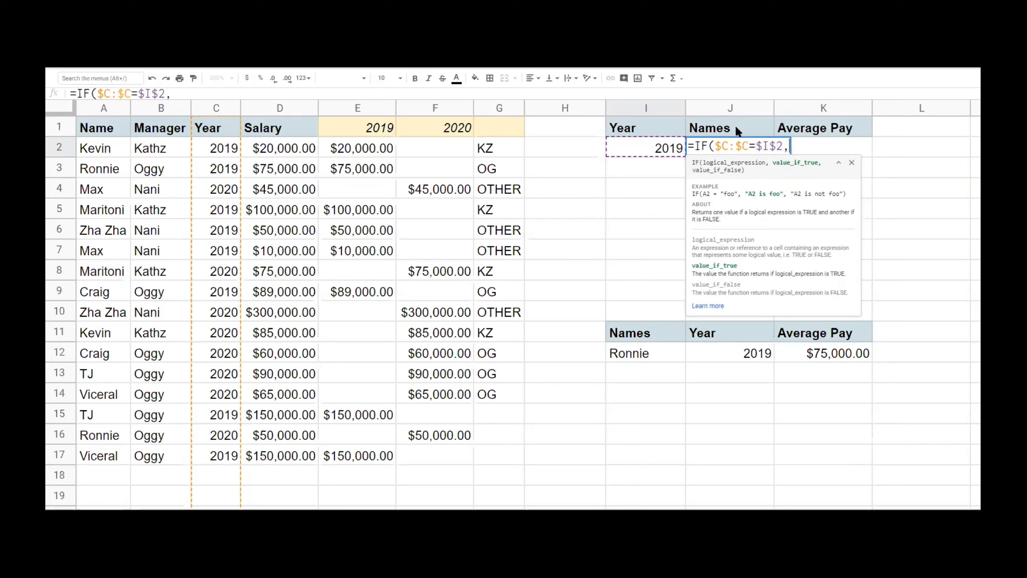
- Complete the IF formula in J2 with the Name column $A:$A as the value if true, and check its result
{"action": "left_click", "coordinate": [106, 110]}
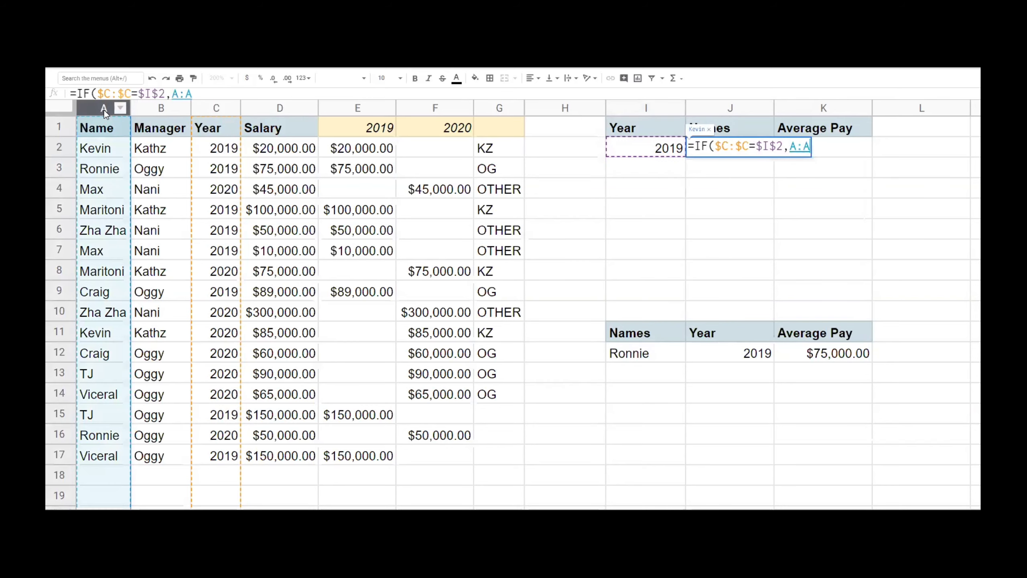
{"action": "key", "text": "F4"}
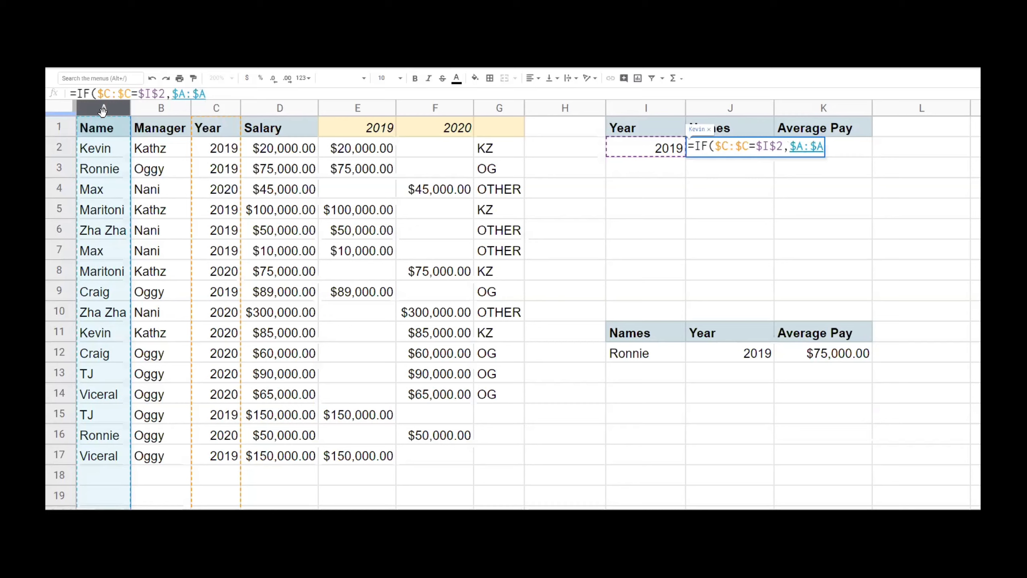
{"action": "type", "text": ")"}
{"action": "key", "text": "Return"}
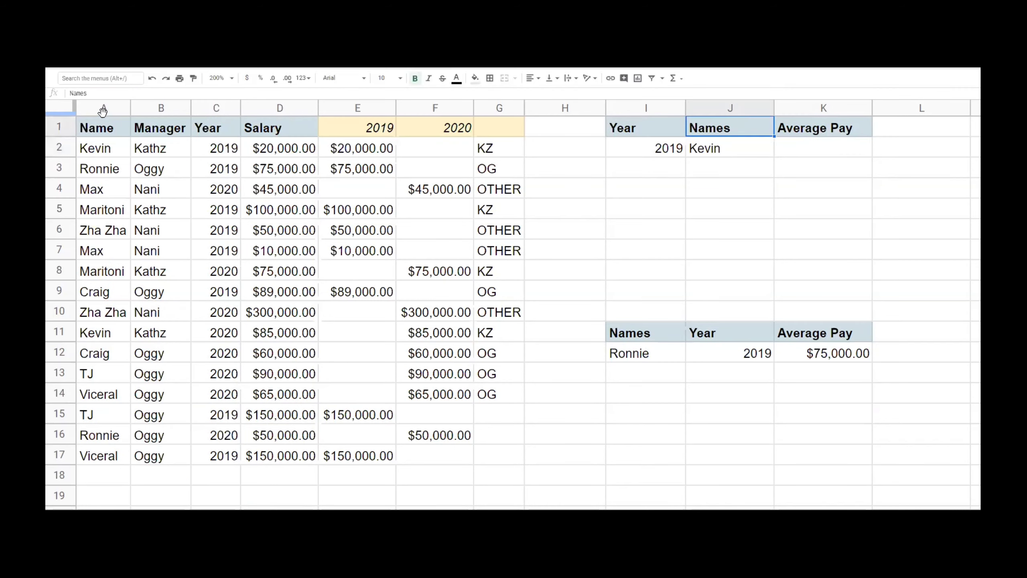
{"action": "key", "text": "Down"}
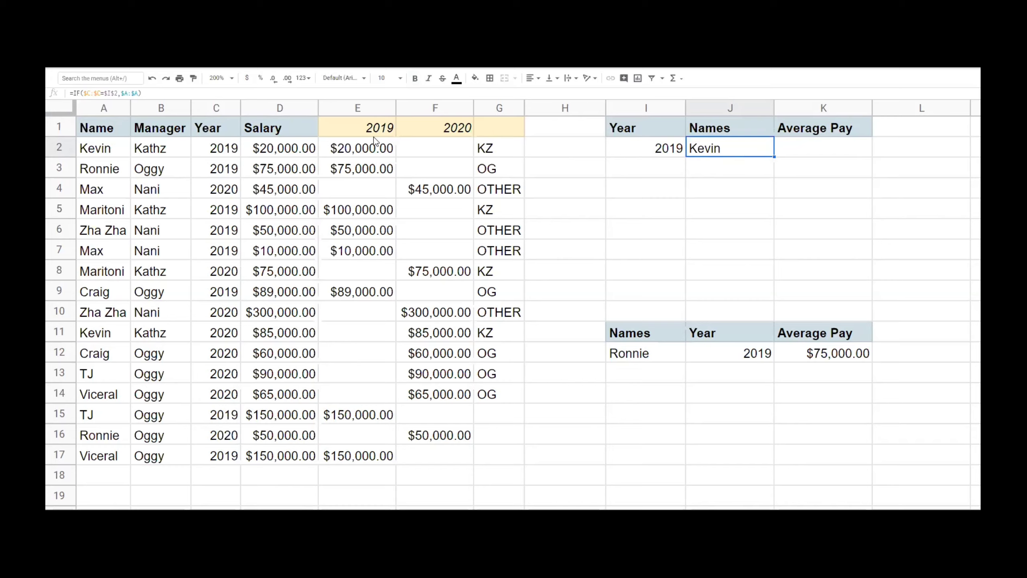
{"action": "left_click_drag", "start_coordinate": [755, 150], "coordinate": [744, 245]}
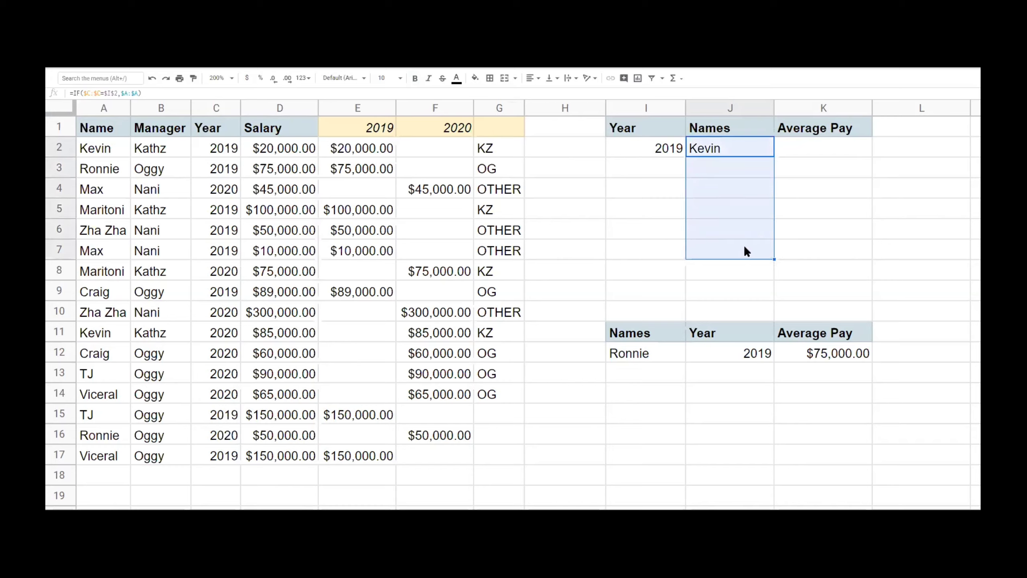
{"action": "left_click", "coordinate": [665, 152]}
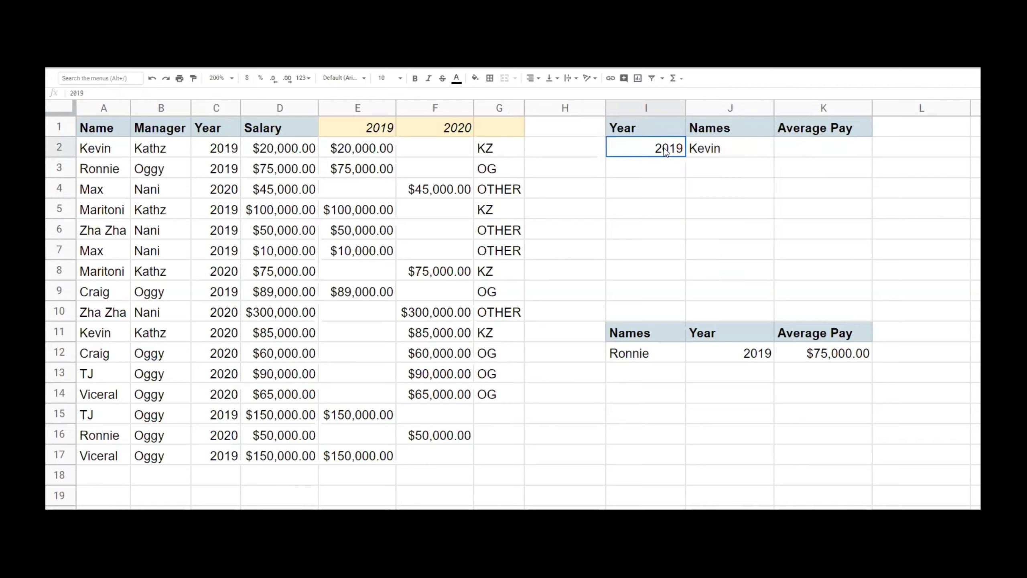
{"action": "left_click", "coordinate": [730, 151]}
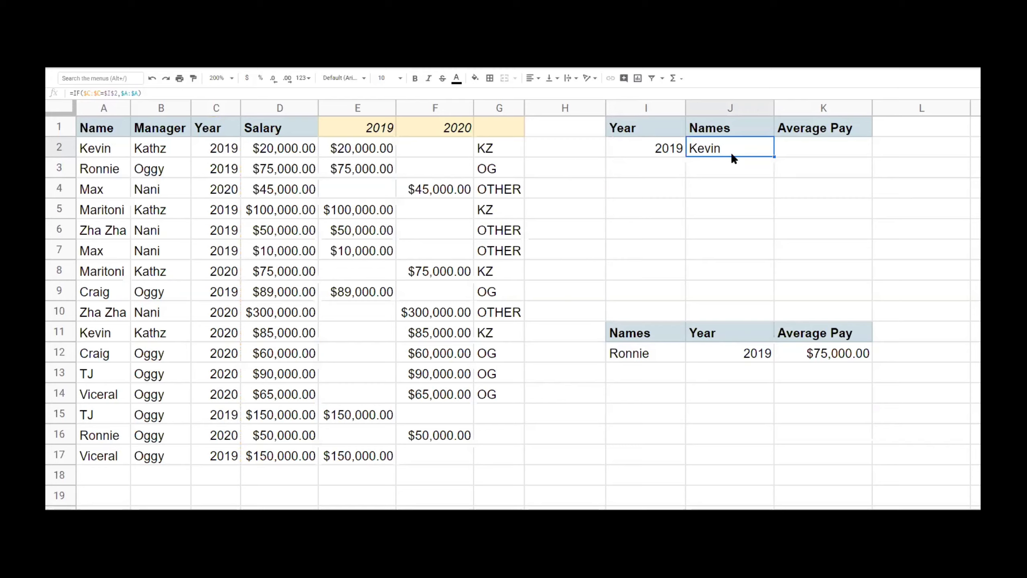
{"action": "left_click", "coordinate": [73, 93]}
{"action": "left_click", "coordinate": [76, 94]}
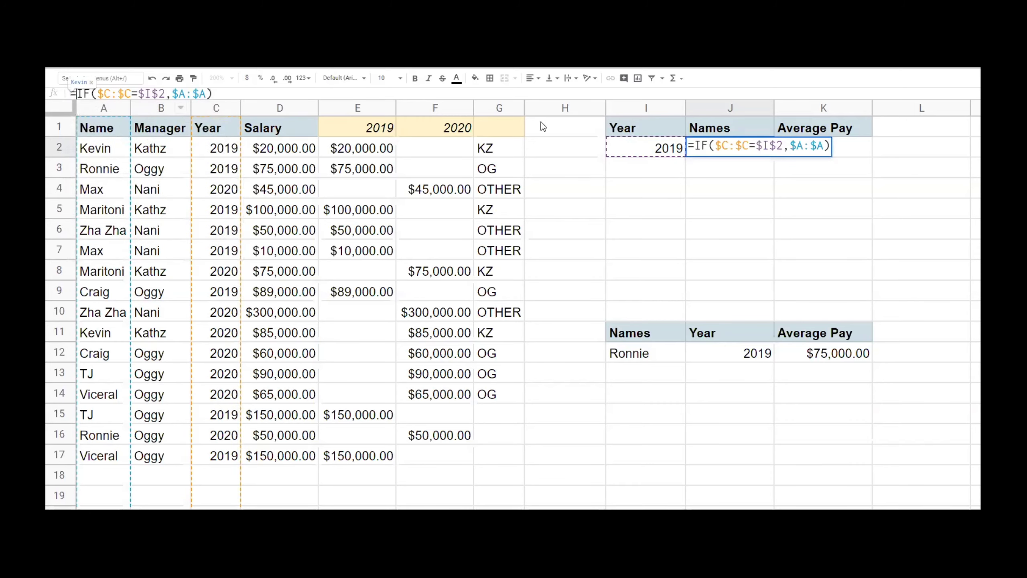
{"action": "left_click", "coordinate": [698, 145]}
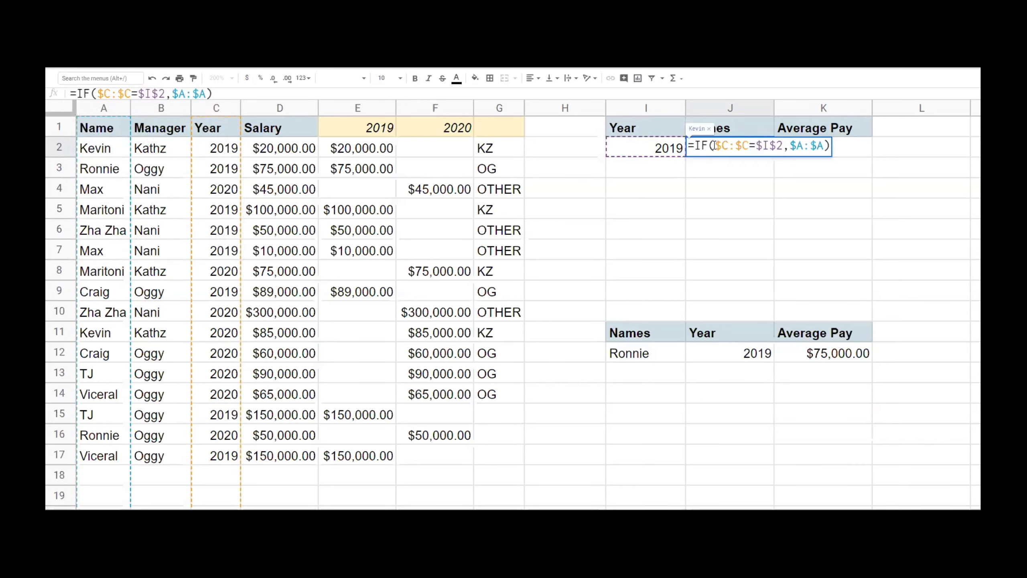
{"action": "type", "text": "TEXT"}
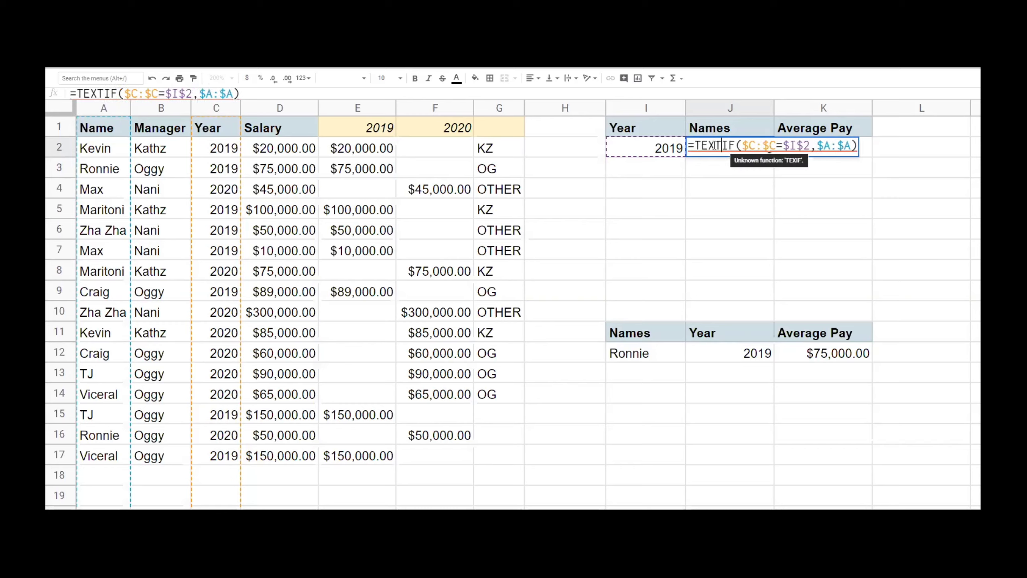
{"action": "key", "text": "Escape"}
{"action": "left_click", "coordinate": [701, 194]}
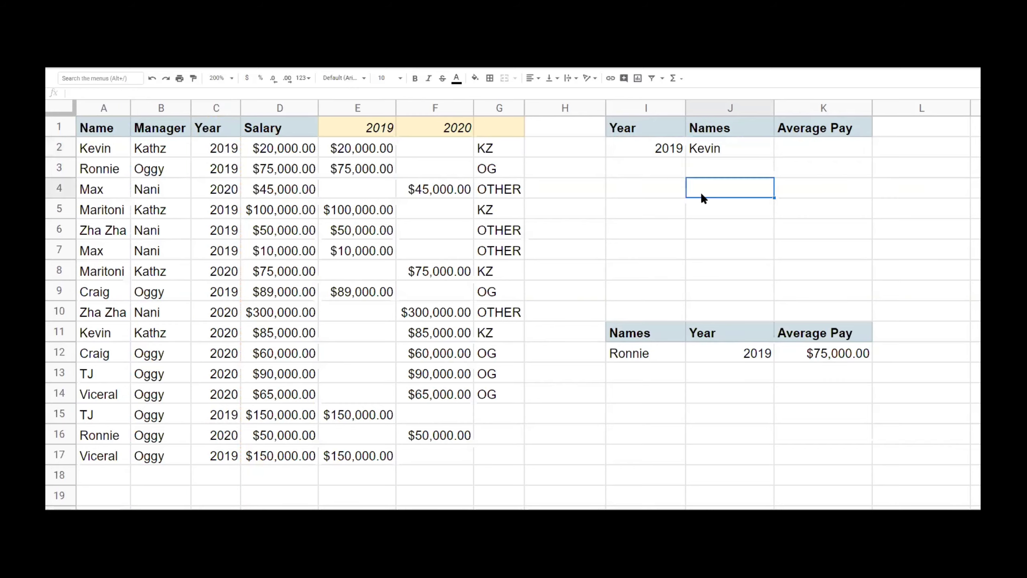
{"action": "type", "text": "=textjoin("}
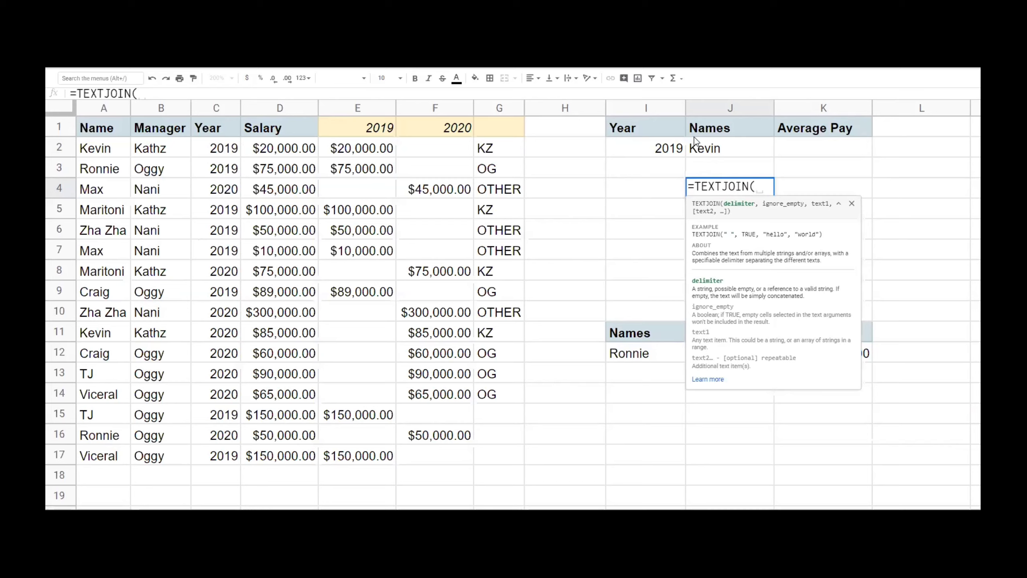
{"action": "key", "text": "Escape"}
{"action": "left_click", "coordinate": [718, 149]}
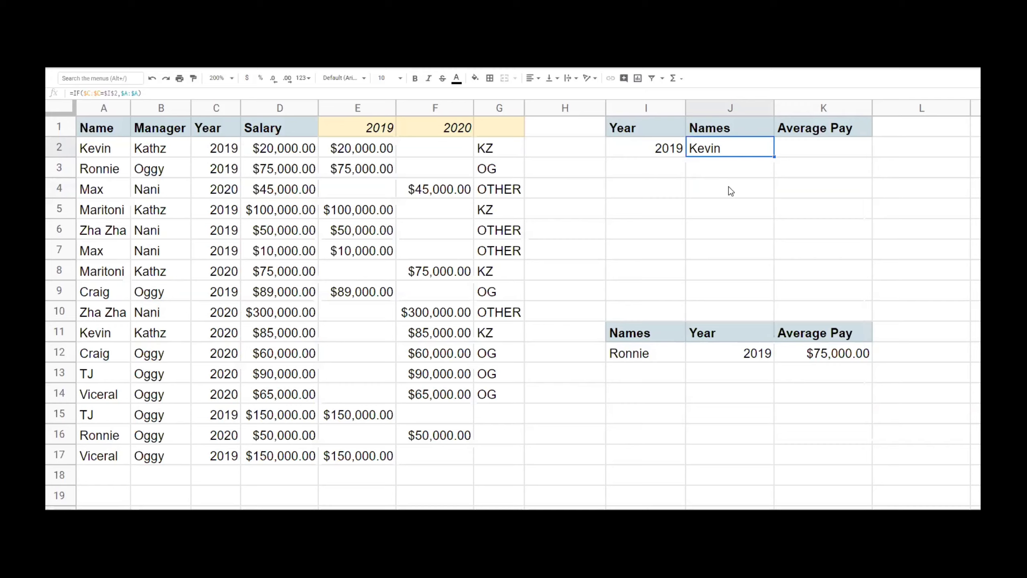
{"action": "left_click_drag", "start_coordinate": [732, 149], "coordinate": [729, 214]}
{"action": "left_click", "coordinate": [724, 193]}
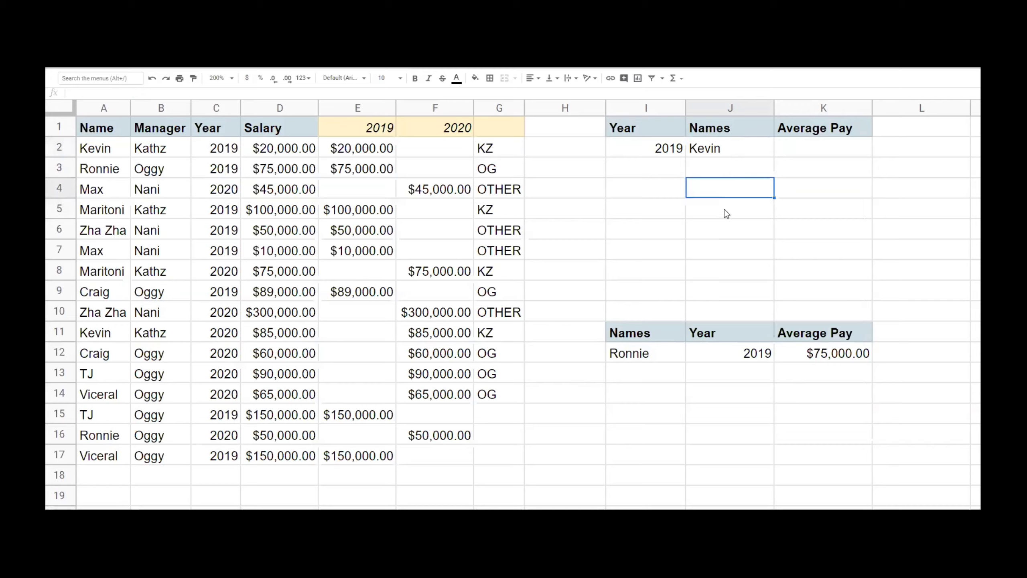
- Begin a TEXTJOIN formula in J5 with "," as the delimiter and the absolute name range $A$2:$A$17
{"action": "left_click", "coordinate": [724, 208]}
{"action": "type", "text": "=text"}
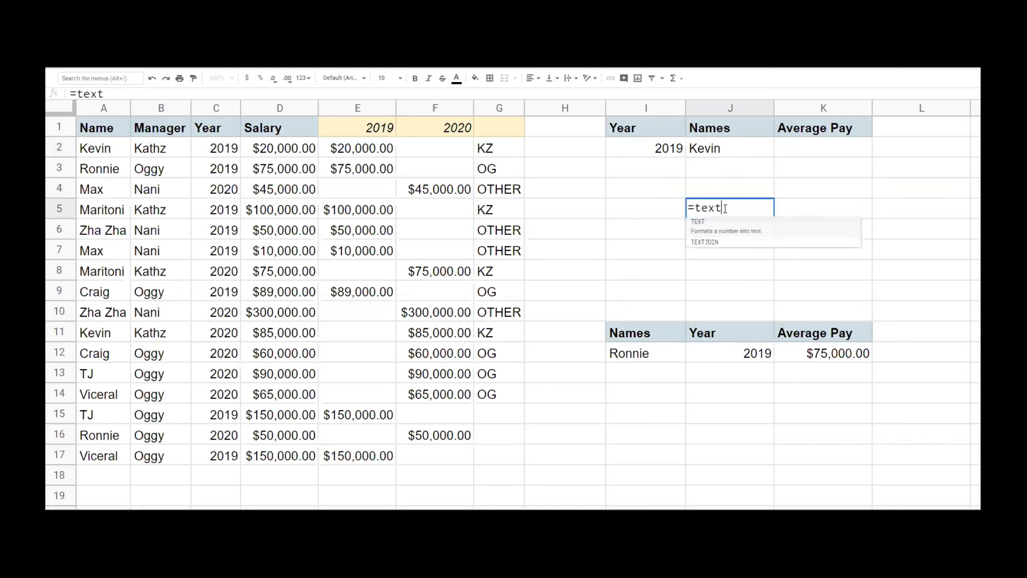
{"action": "type", "text": "join"}
{"action": "key", "text": "Tab"}
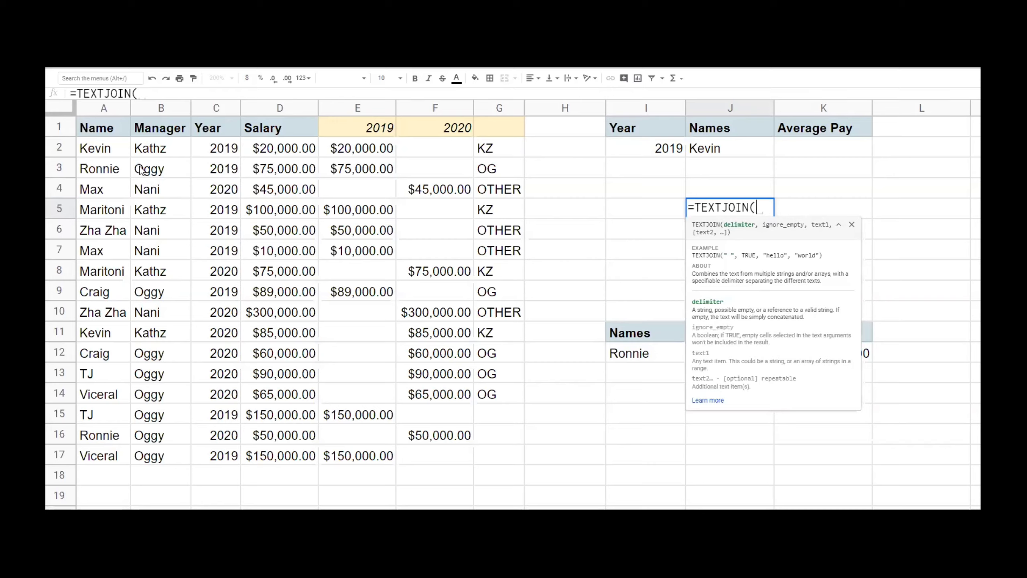
{"action": "type", "text": ","}
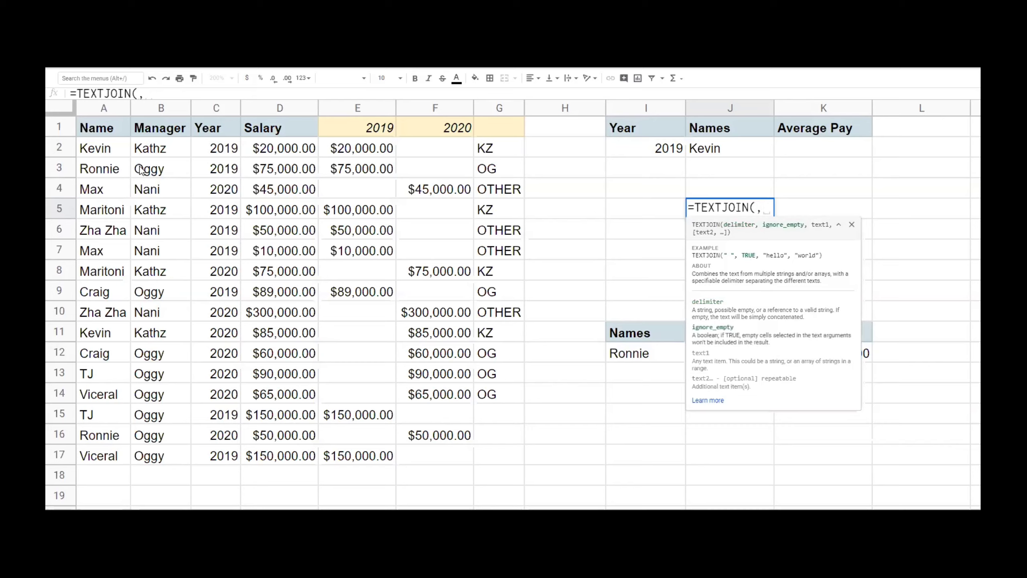
{"action": "key", "text": "BackSpace"}
{"action": "type", "text": "\",\","}
{"action": "left_click_drag", "start_coordinate": [115, 151], "coordinate": [117, 455]}
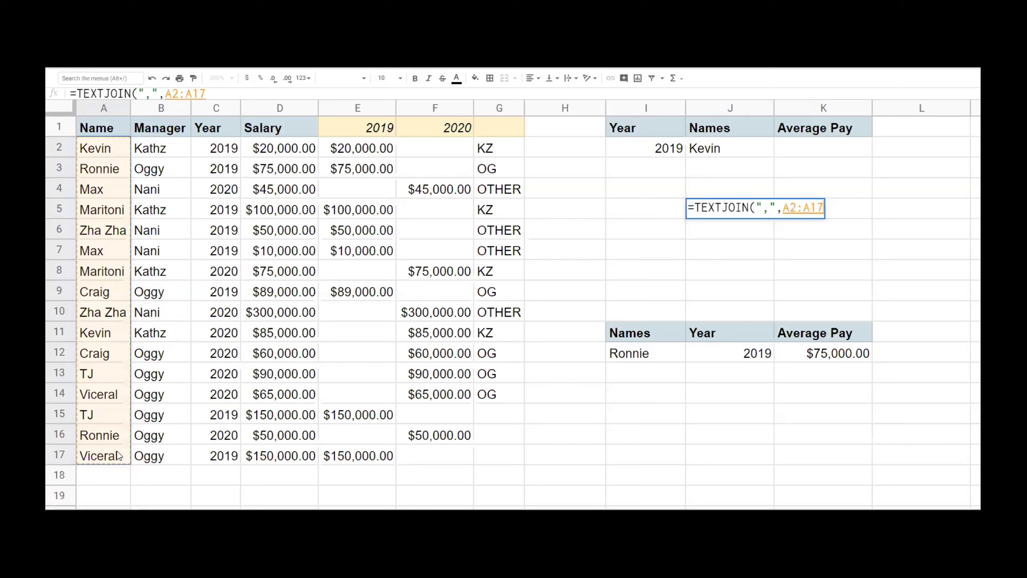
{"action": "key", "text": "F4"}
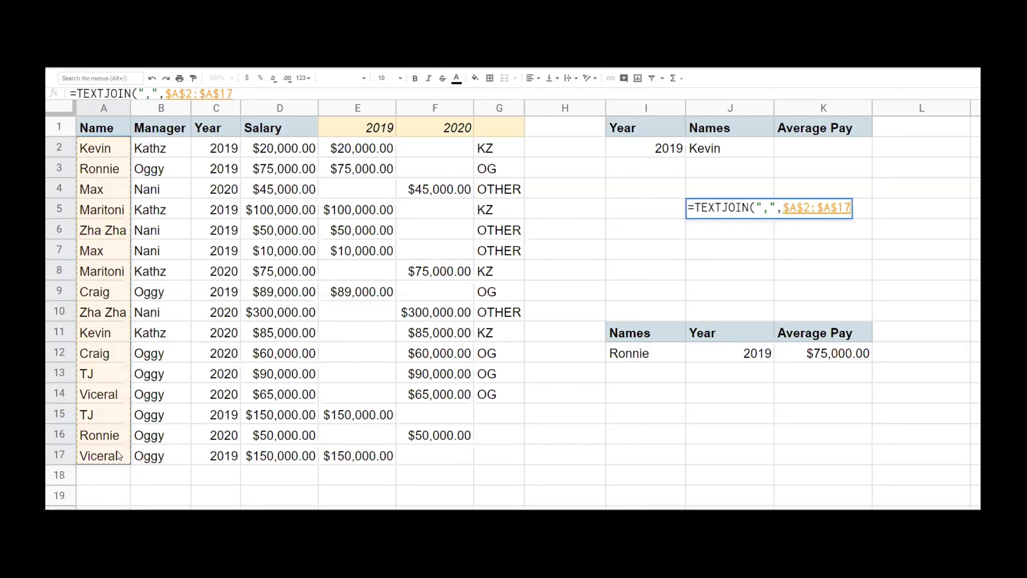
- Insert FALSE as the ignore_empty argument of the TEXTJOIN formula in J5, complete it, and check its result
{"action": "left_click", "coordinate": [784, 207]}
{"action": "type", "text": ","}
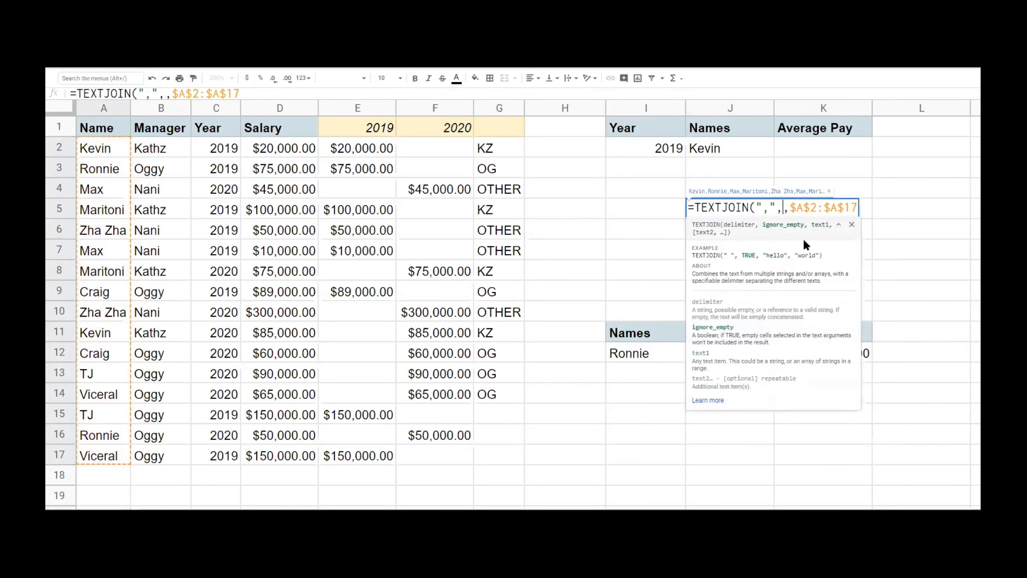
{"action": "left_click_drag", "start_coordinate": [763, 225], "coordinate": [798, 222]}
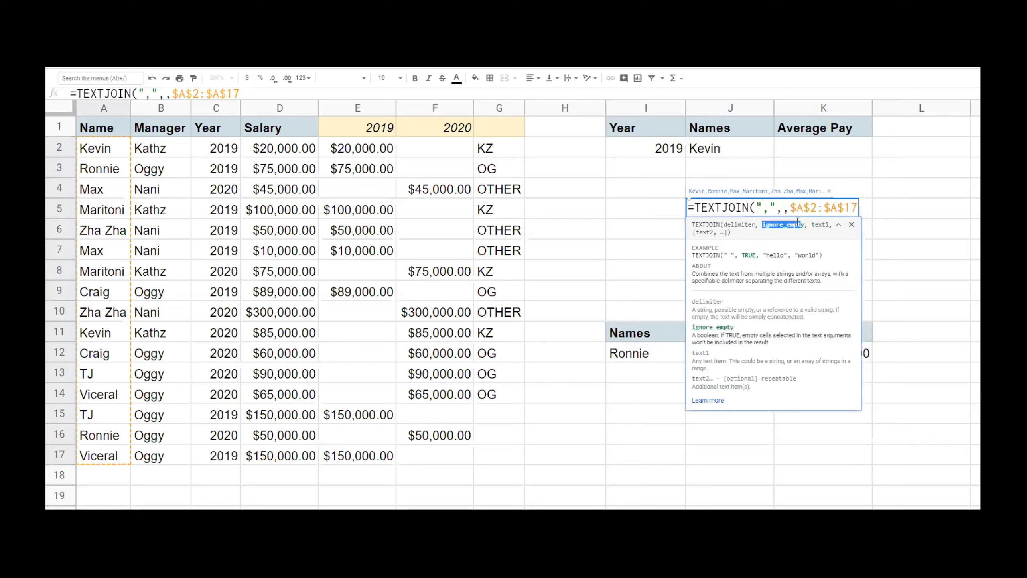
{"action": "left_click", "coordinate": [785, 208]}
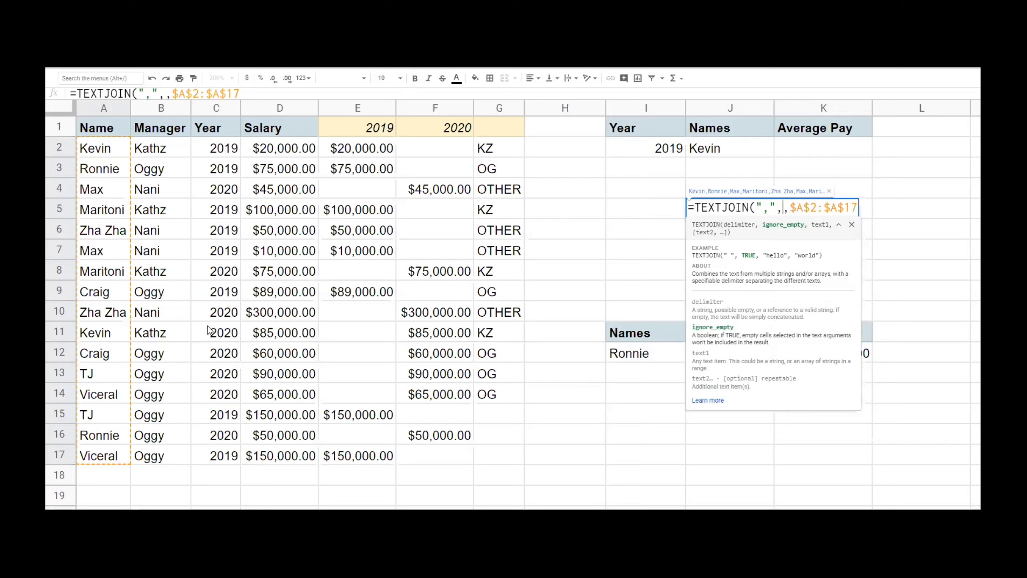
{"action": "left_click", "coordinate": [784, 207]}
{"action": "type", "text": "FALSE"}
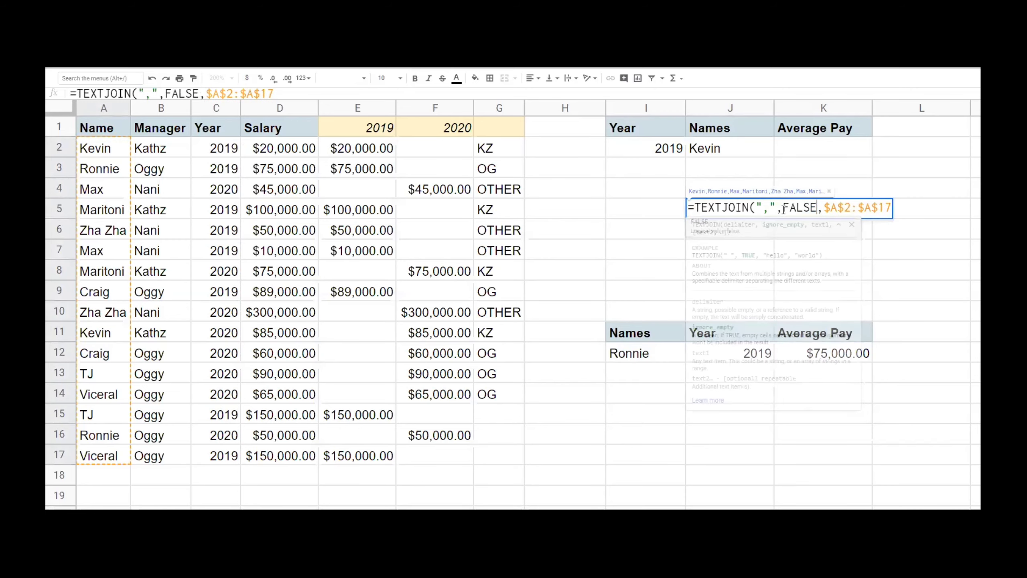
{"action": "key", "text": "Return"}
{"action": "left_click", "coordinate": [782, 209]}
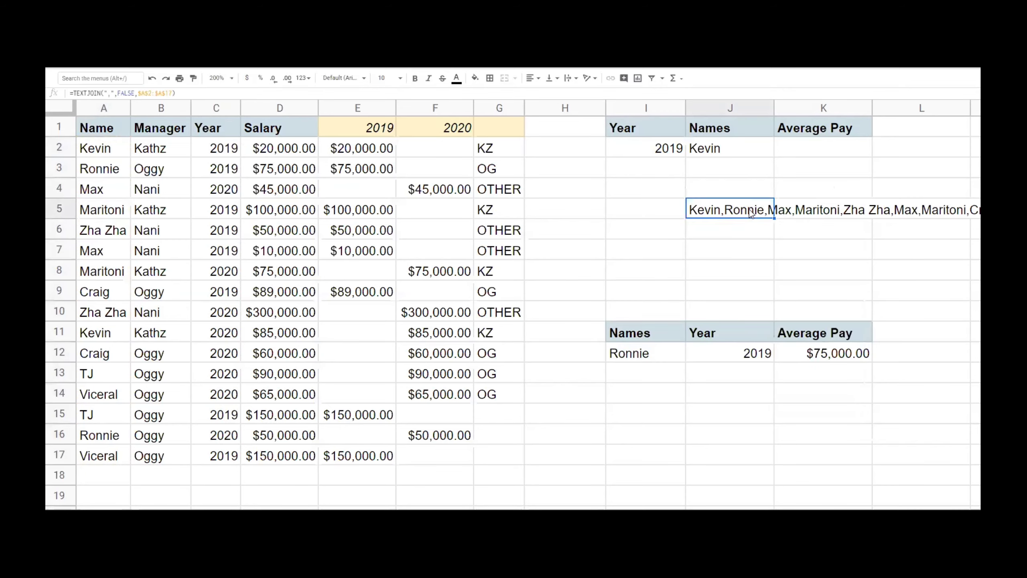
- Clear the name in A6 and check how the joined list in J5 treats the blank cell
{"action": "left_click", "coordinate": [124, 232]}
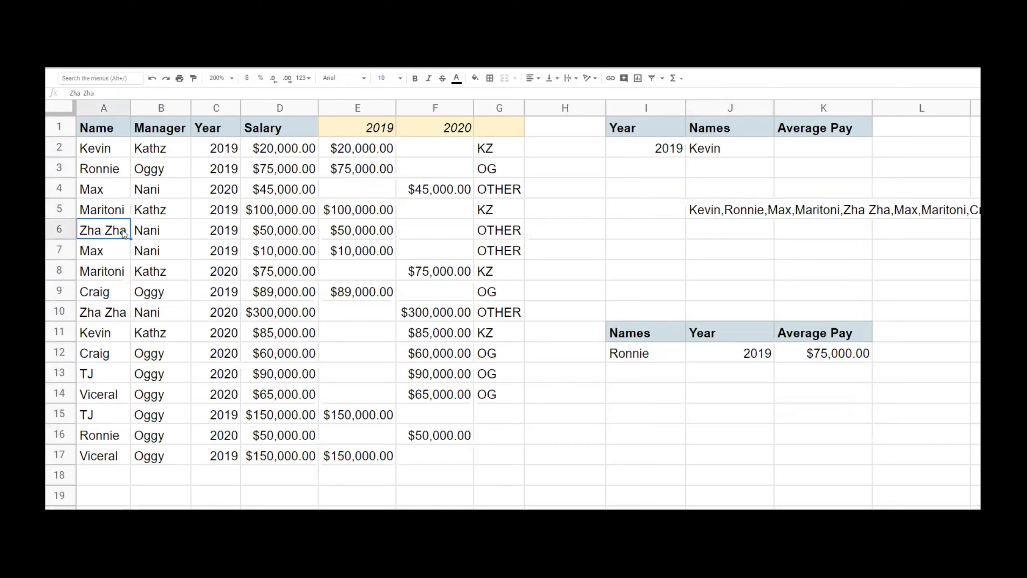
{"action": "key", "text": "Delete"}
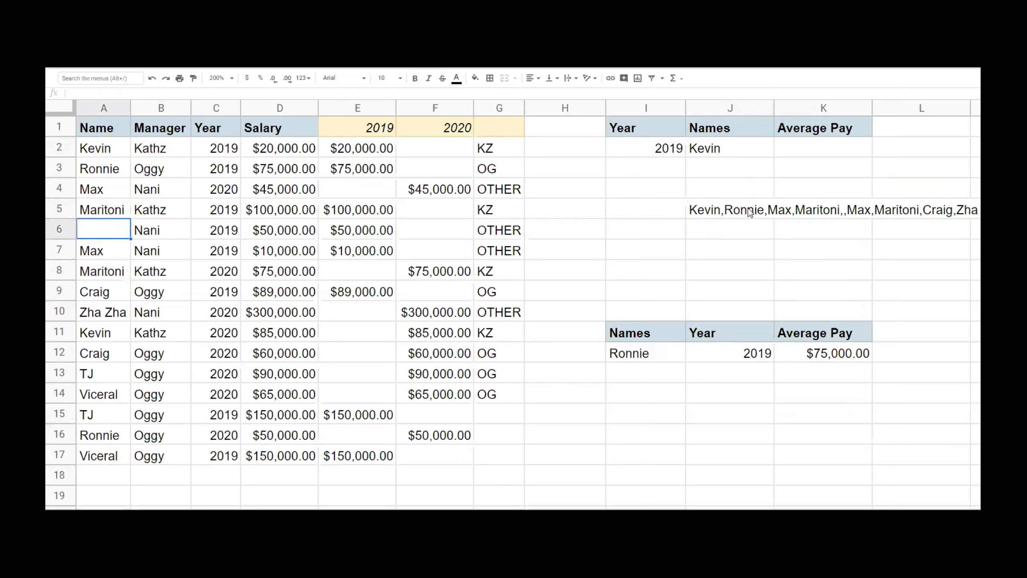
{"action": "left_click", "coordinate": [761, 213]}
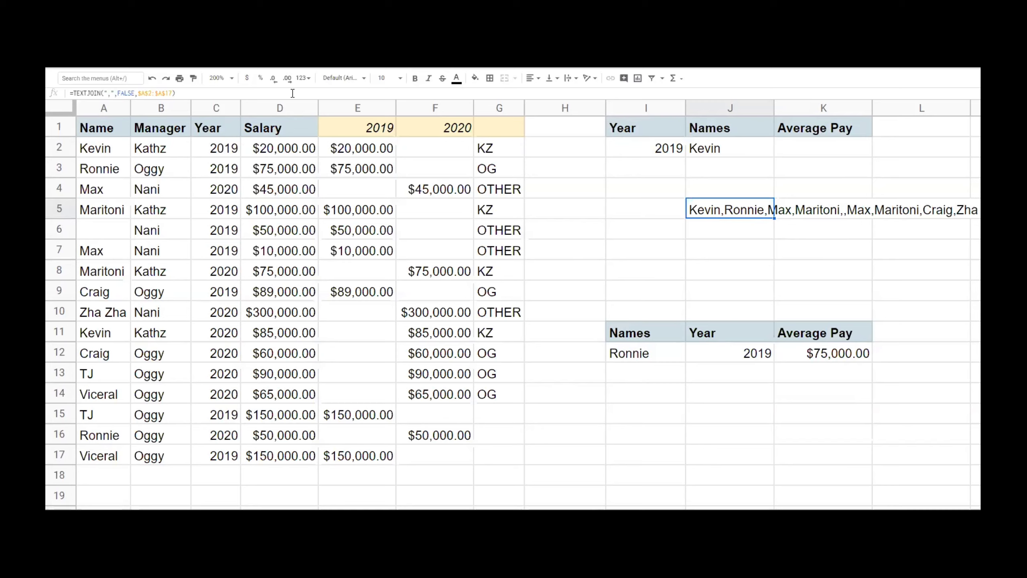
- Change the ignore_empty argument of the TEXTJOIN formula in J5 to TRUE and check the joined names
{"action": "double_click", "coordinate": [744, 209]}
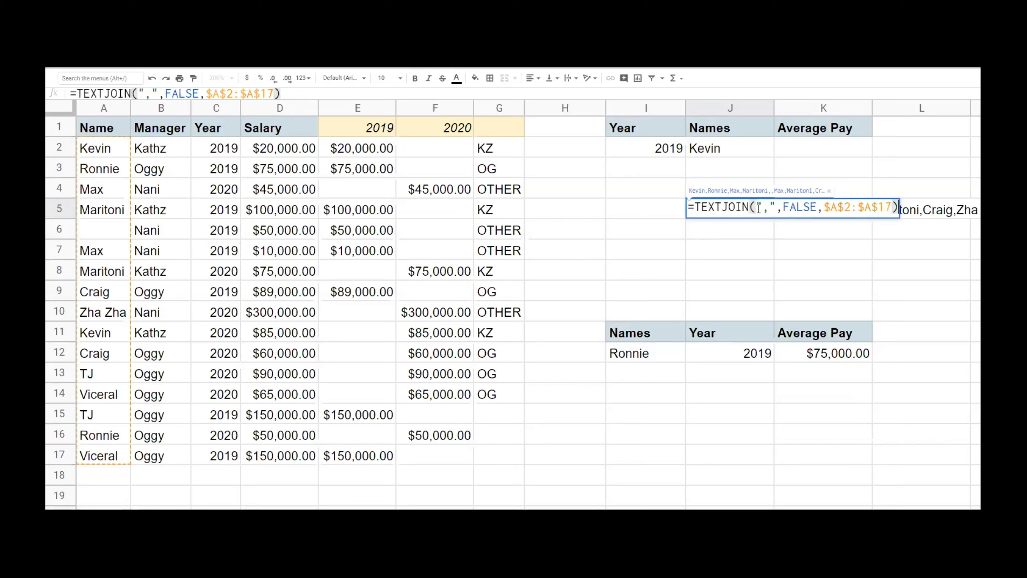
{"action": "double_click", "coordinate": [786, 207]}
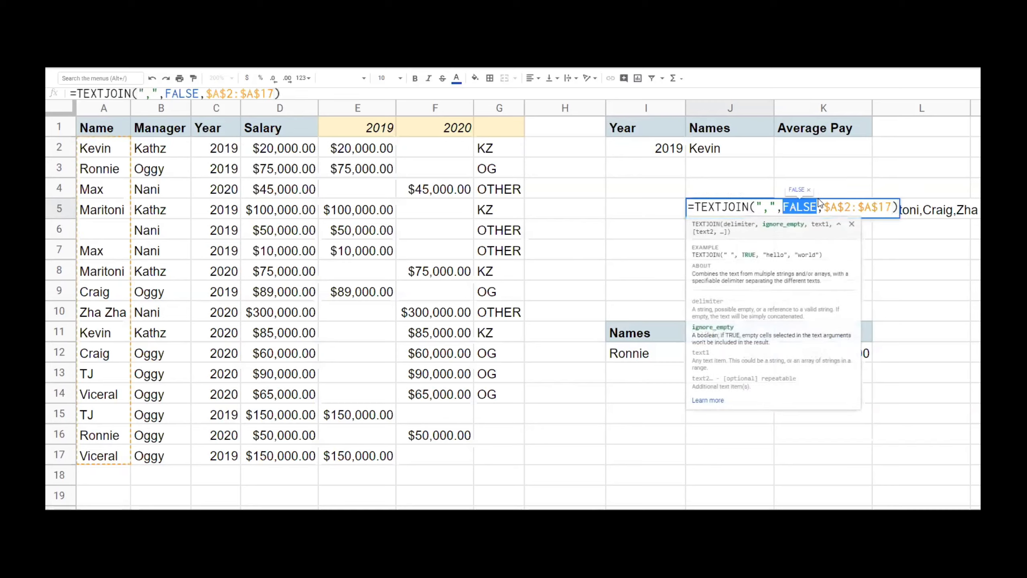
{"action": "type", "text": "TRUE"}
{"action": "key", "text": "Return"}
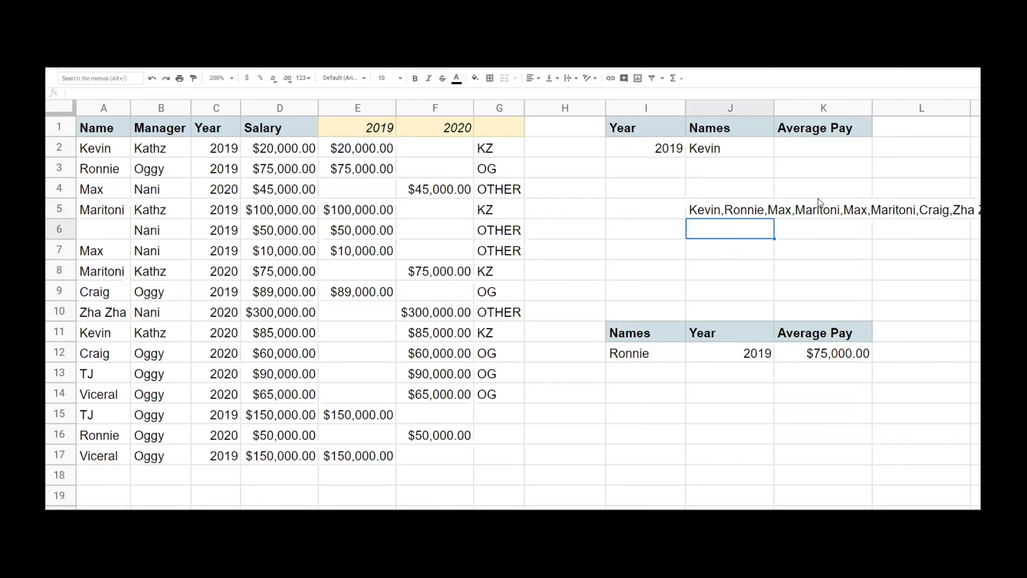
{"action": "left_click", "coordinate": [760, 215]}
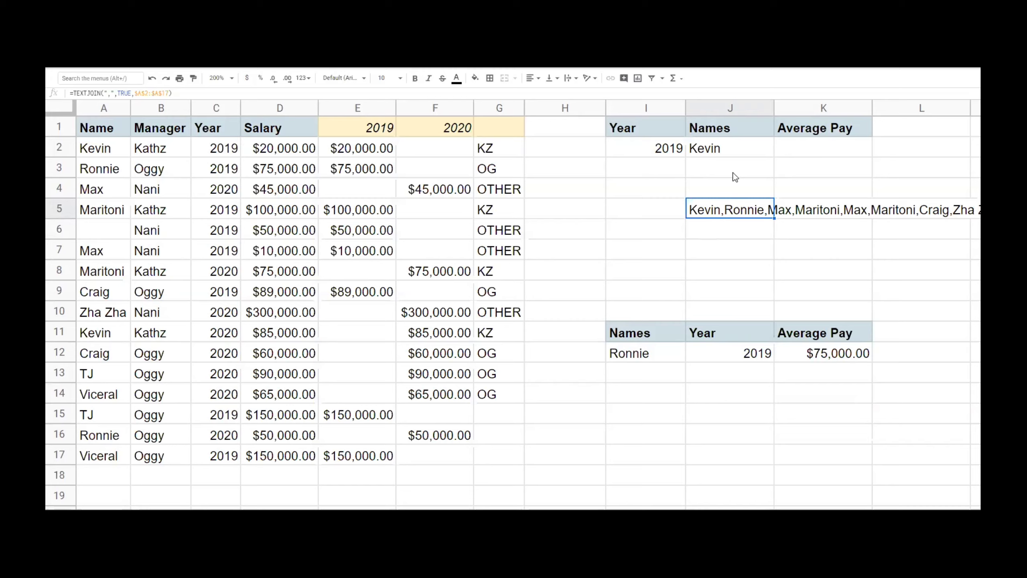
- Look at the IF formula in J2 and delete the test TEXTJOIN formula from J5
{"action": "left_click", "coordinate": [737, 149]}
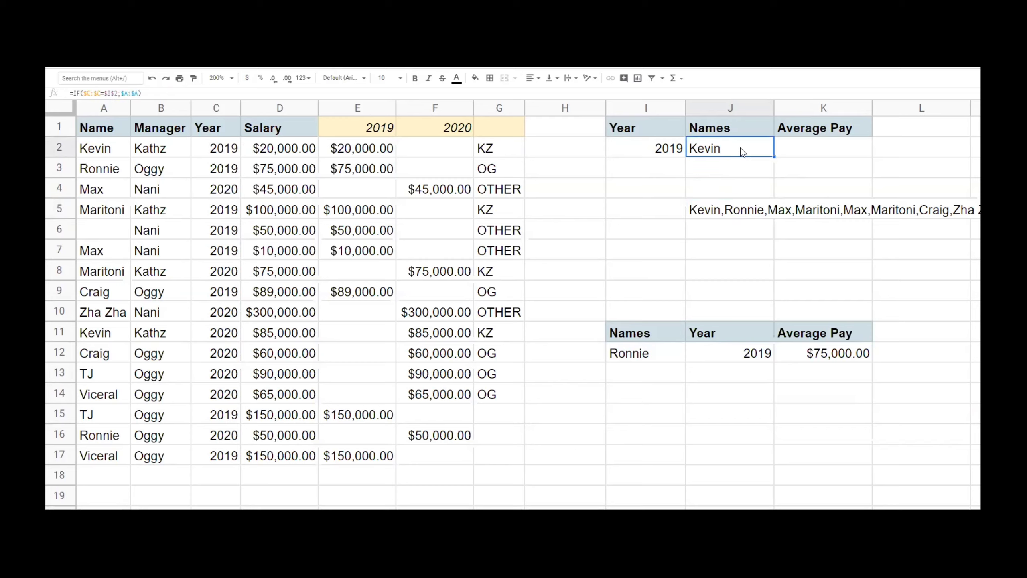
{"action": "left_click", "coordinate": [728, 213]}
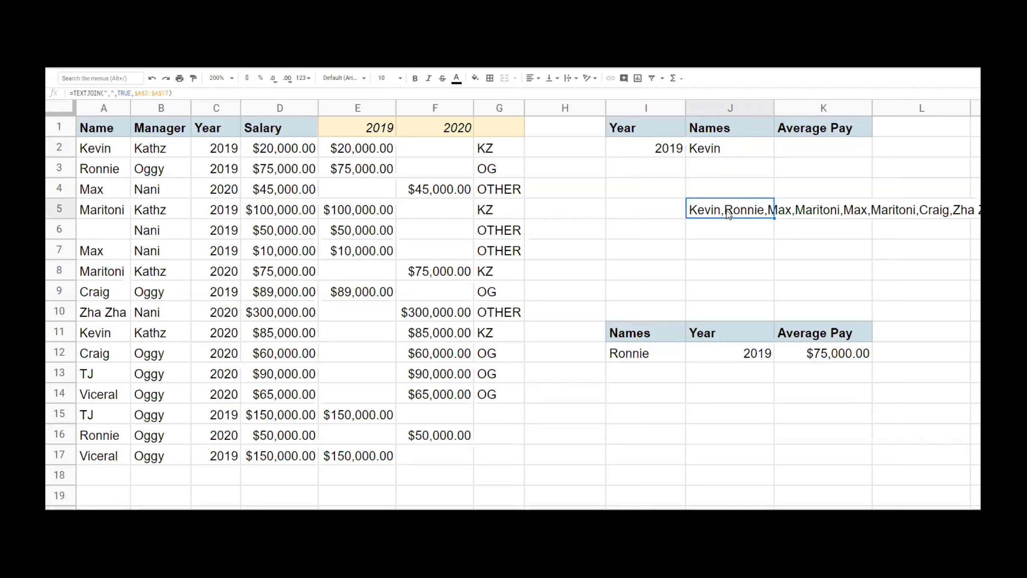
{"action": "key", "text": "Delete"}
{"action": "key", "text": "Up"}
{"action": "key", "text": "Up"}
{"action": "key", "text": "Up"}
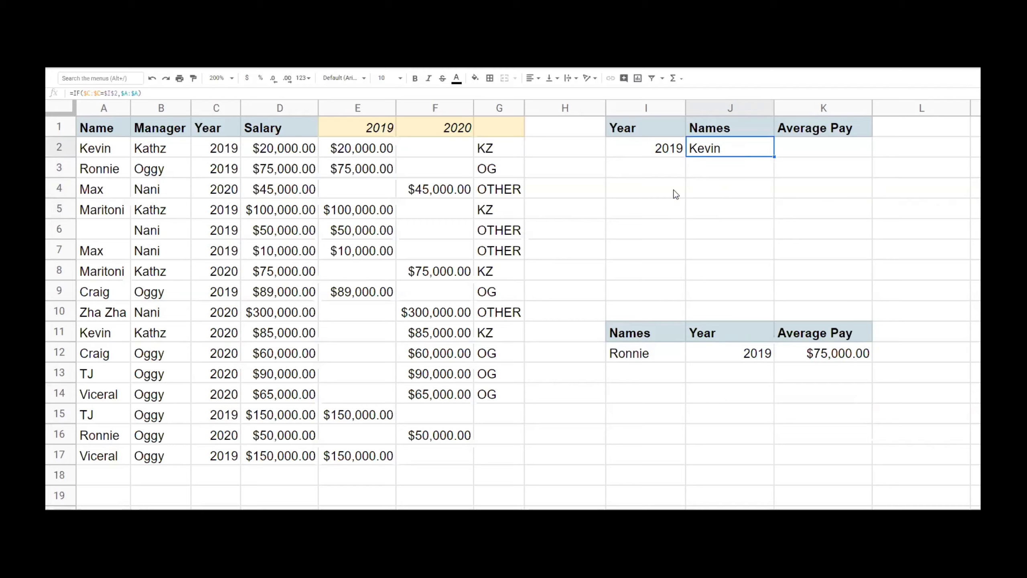
{"action": "left_click", "coordinate": [73, 93]}
{"action": "type", "text": "text"}
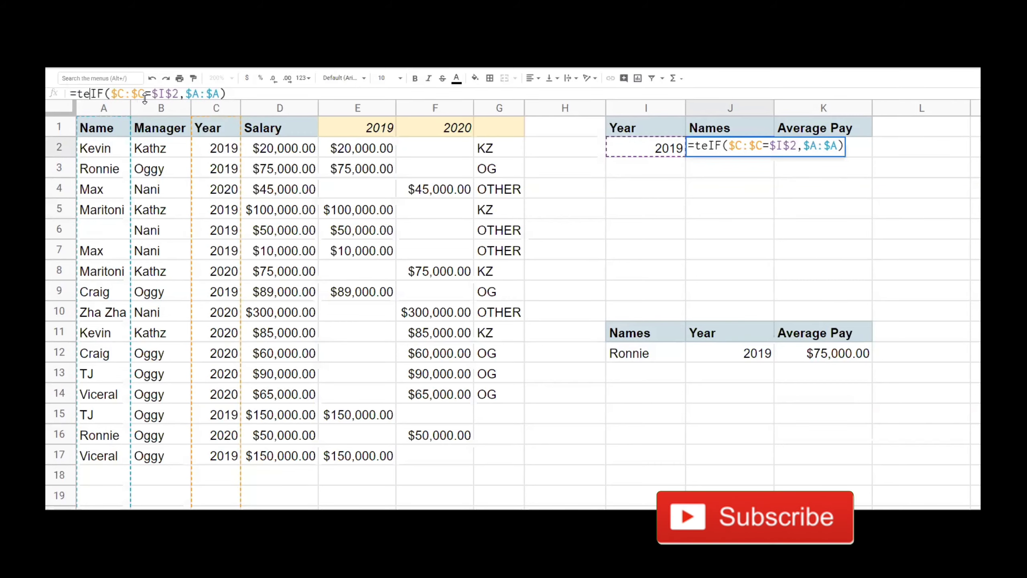
{"action": "key", "text": "Escape"}
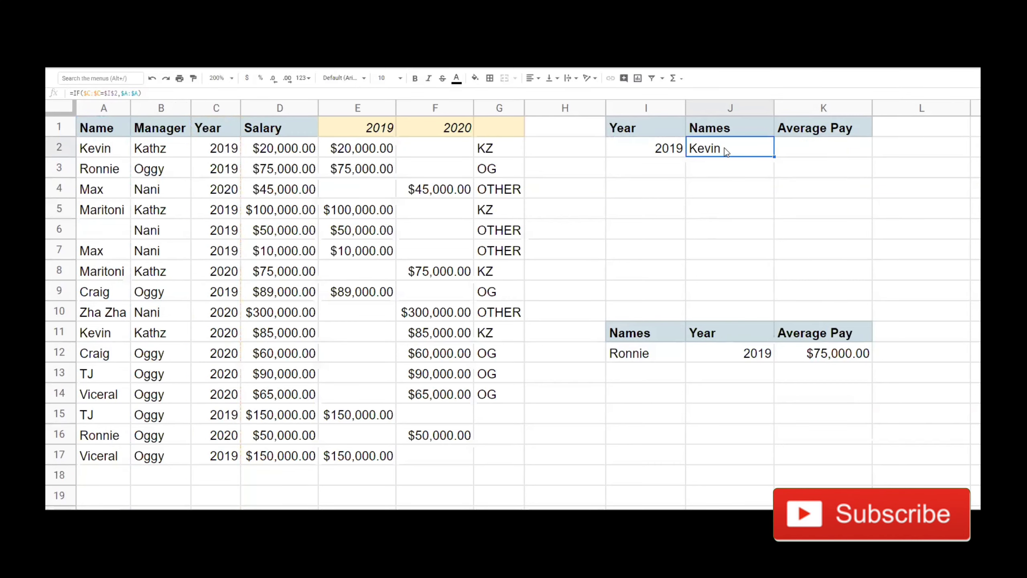
- Remove the IF expression from J2 and start a TEXTJOIN formula there with "," as the delimiter and TRUE for ignore_empty
{"action": "double_click", "coordinate": [724, 148]}
{"action": "left_click_drag", "start_coordinate": [697, 145], "coordinate": [830, 147]}
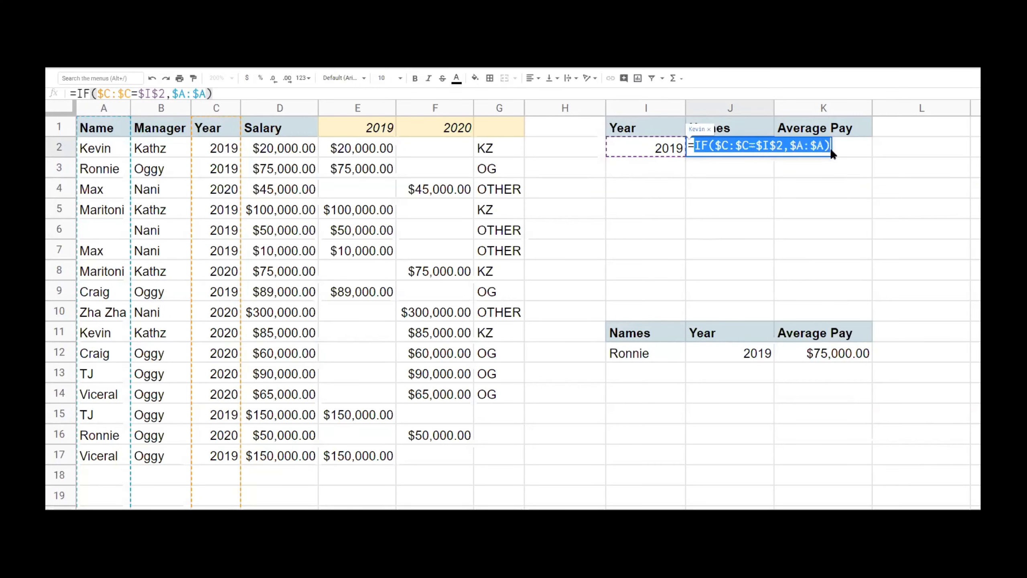
{"action": "key", "text": "BackSpace"}
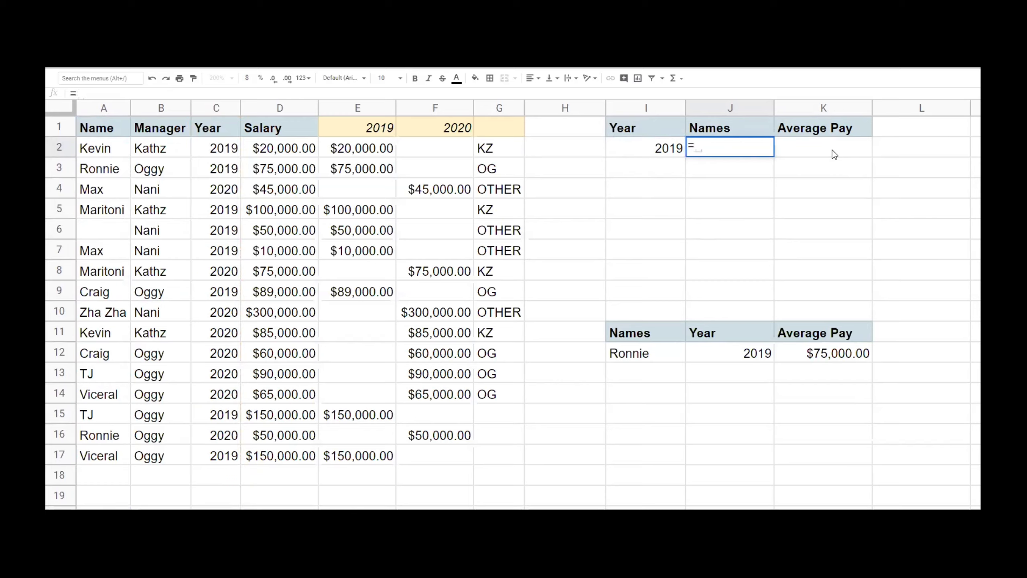
{"action": "type", "text": "TEXTJ"}
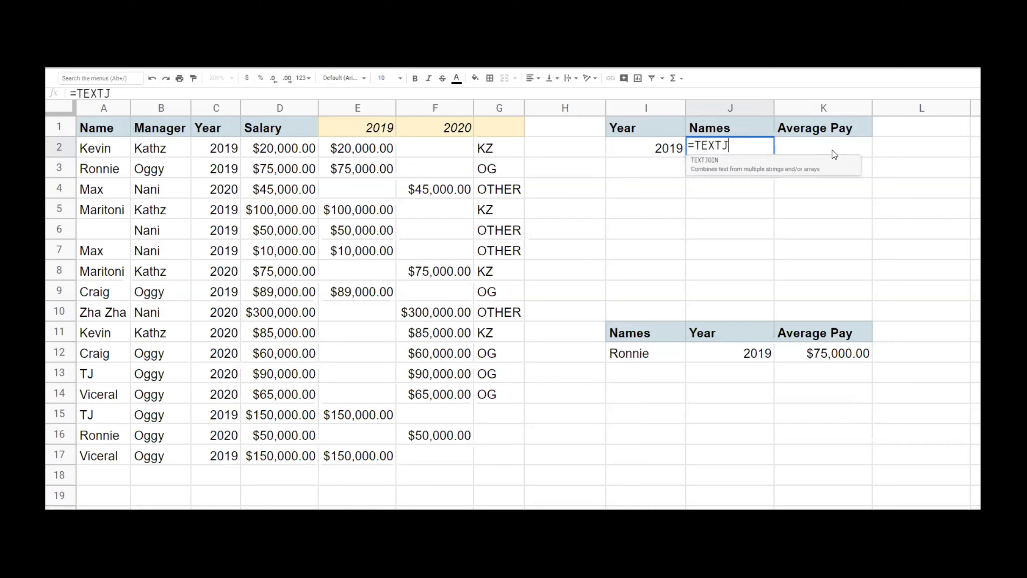
{"action": "type", "text": "OIN("}
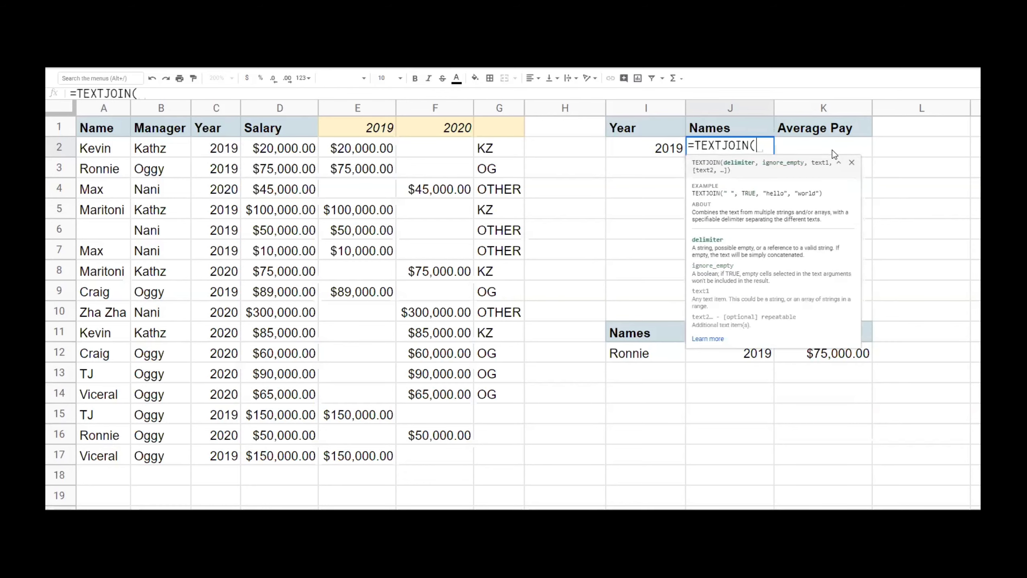
{"action": "type", "text": "\",\","}
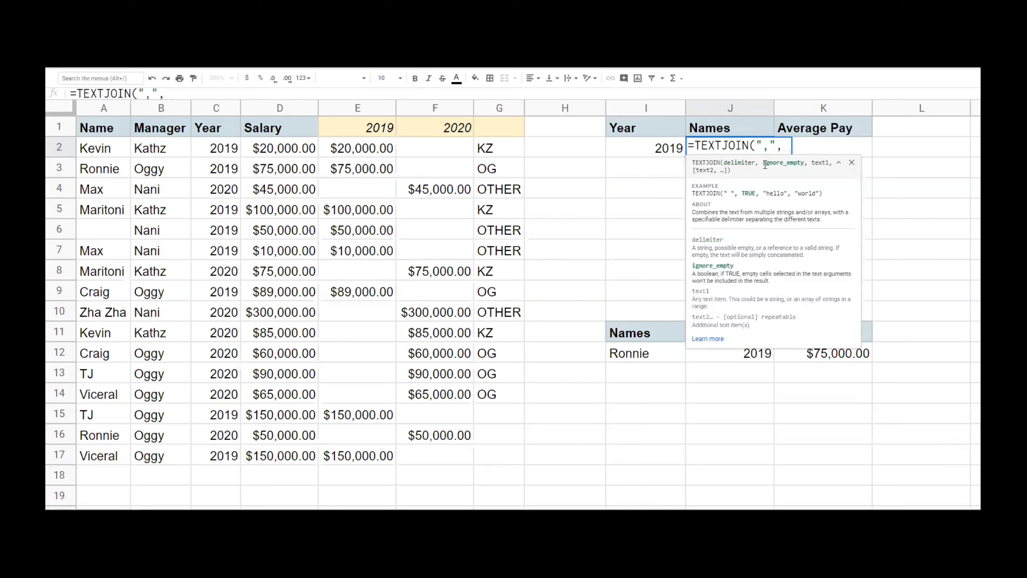
{"action": "type", "text": "TRUE,"}
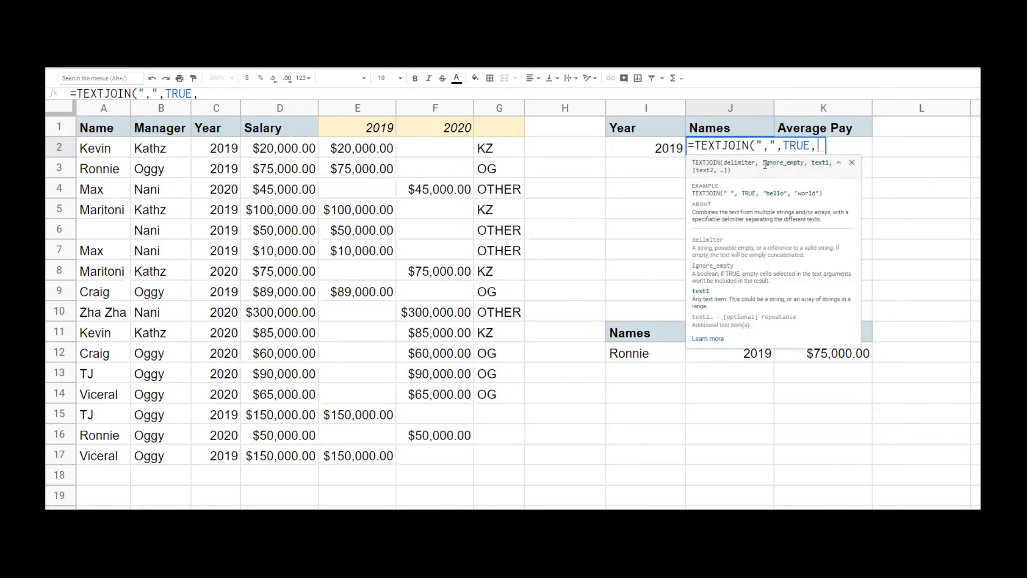
- Nest IF($C2:$C=$I$2,$A2:$A) as the text argument in J2 and complete the TEXTJOIN formula
{"action": "type", "text": "IF($C:$C=$I$2,$A:$A)"}
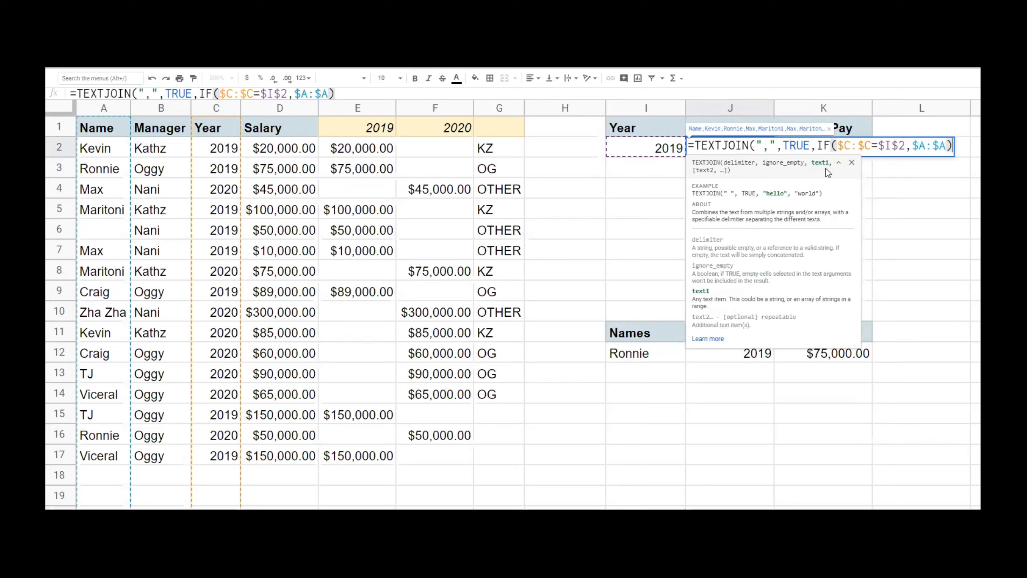
{"action": "left_click", "coordinate": [840, 162]}
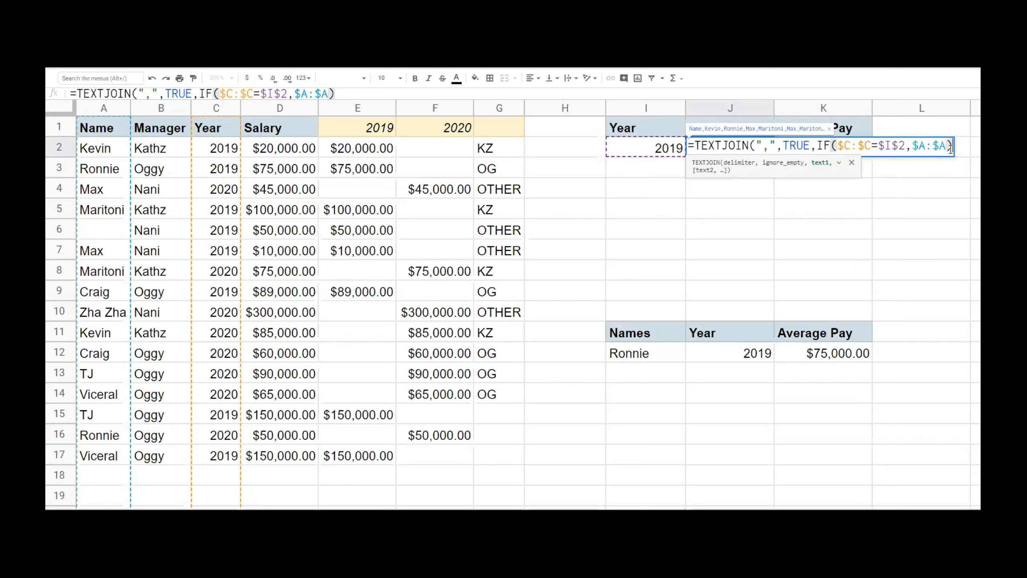
{"action": "type", "text": ")"}
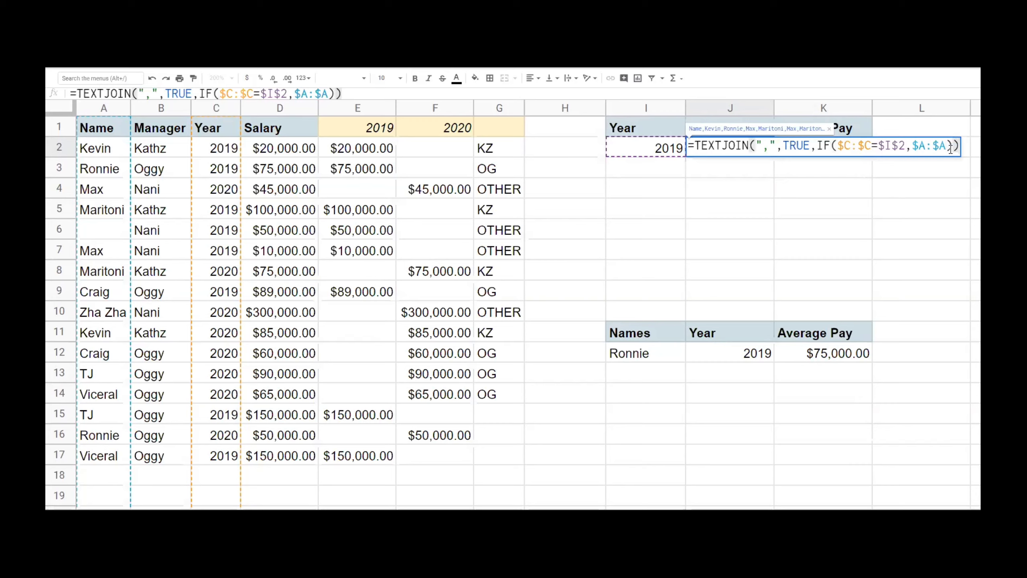
{"action": "key", "text": "Return"}
{"action": "key", "text": "Up"}
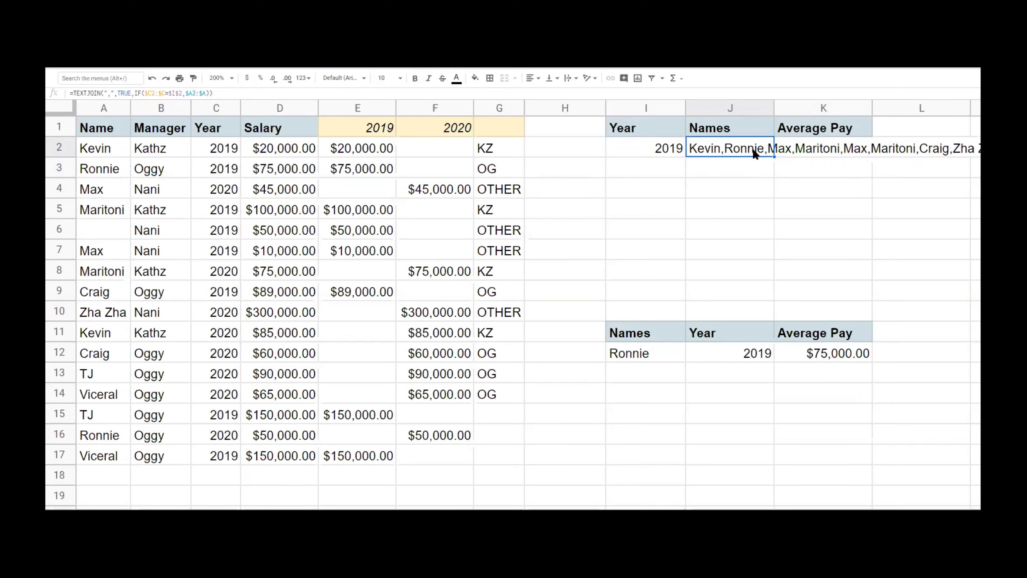
- Review the TEXTJOIN formula in J2 and compare its joined names with the years in column C
{"action": "double_click", "coordinate": [758, 156]}
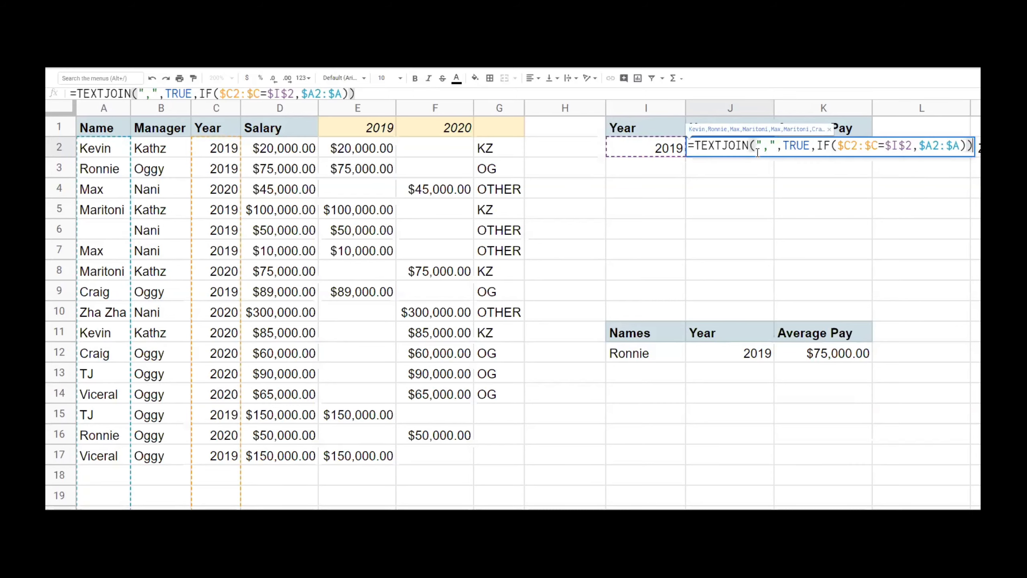
{"action": "key", "text": "Escape"}
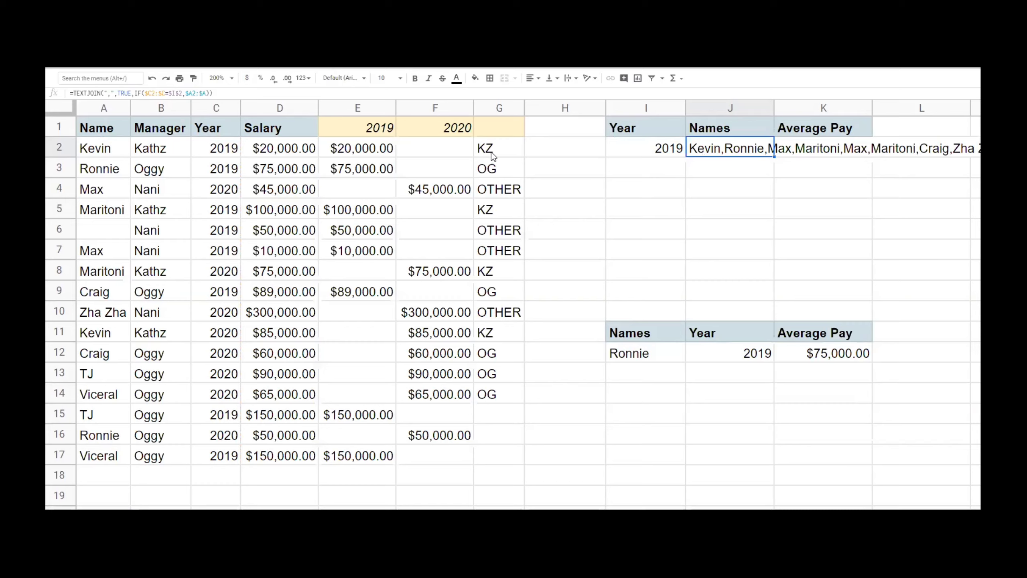
{"action": "left_click", "coordinate": [217, 150]}
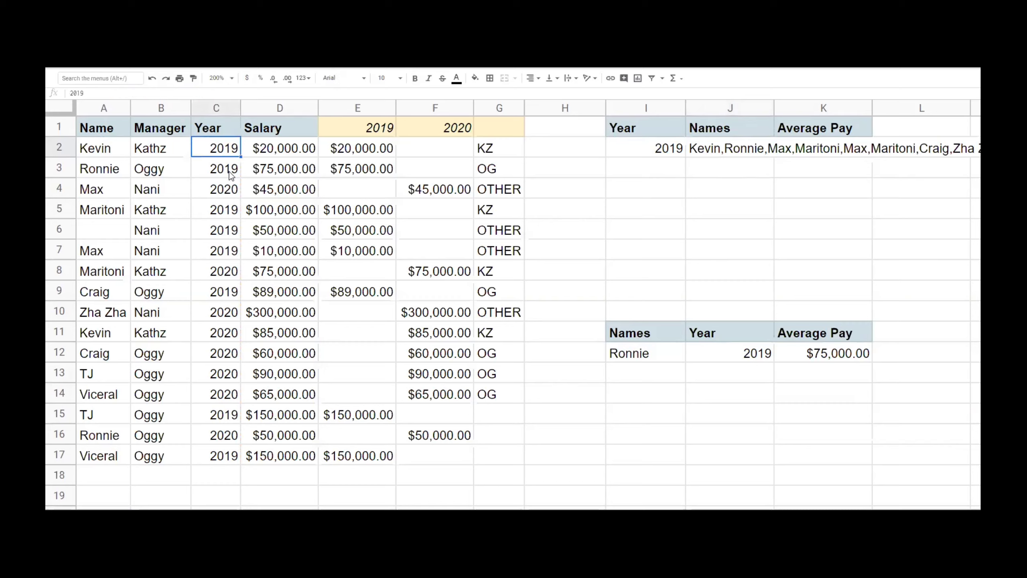
- Compare the names with the years in columns A to C and try to enclose the TEXTJOIN formula in J2 in curly braces
{"action": "left_click_drag", "start_coordinate": [183, 150], "coordinate": [212, 219]}
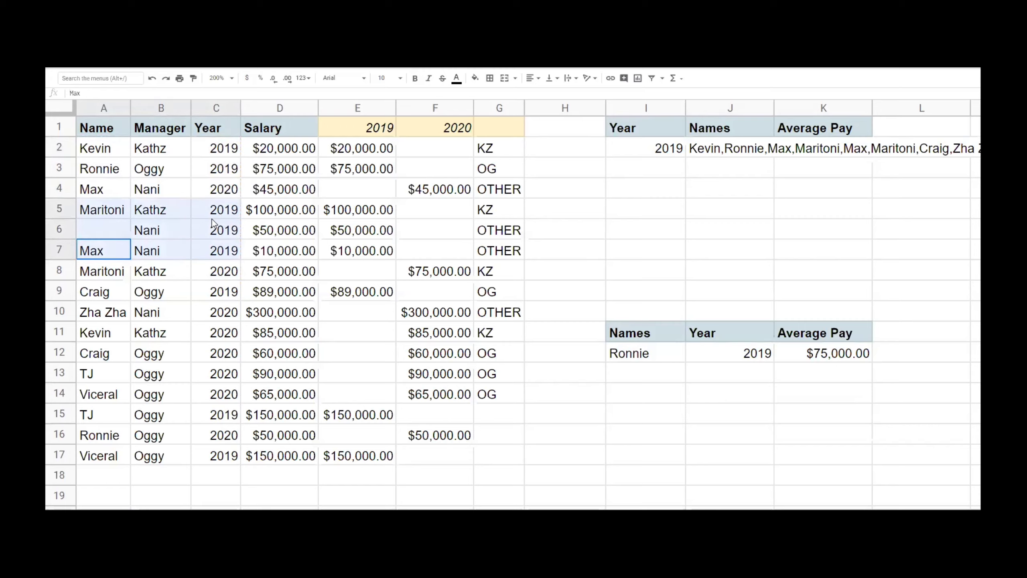
{"action": "left_click_drag", "start_coordinate": [212, 224], "coordinate": [218, 168]}
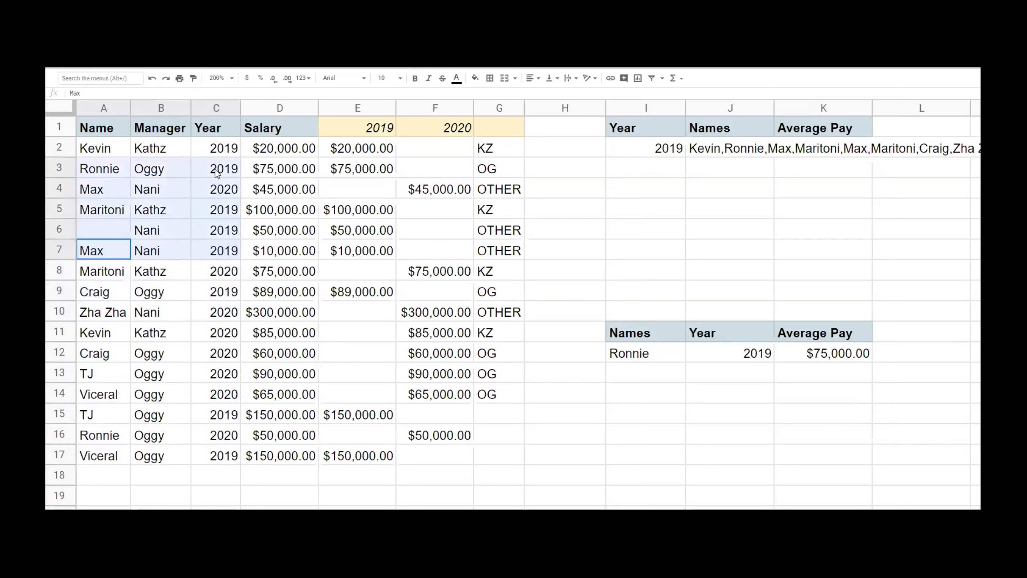
{"action": "left_click", "coordinate": [756, 149]}
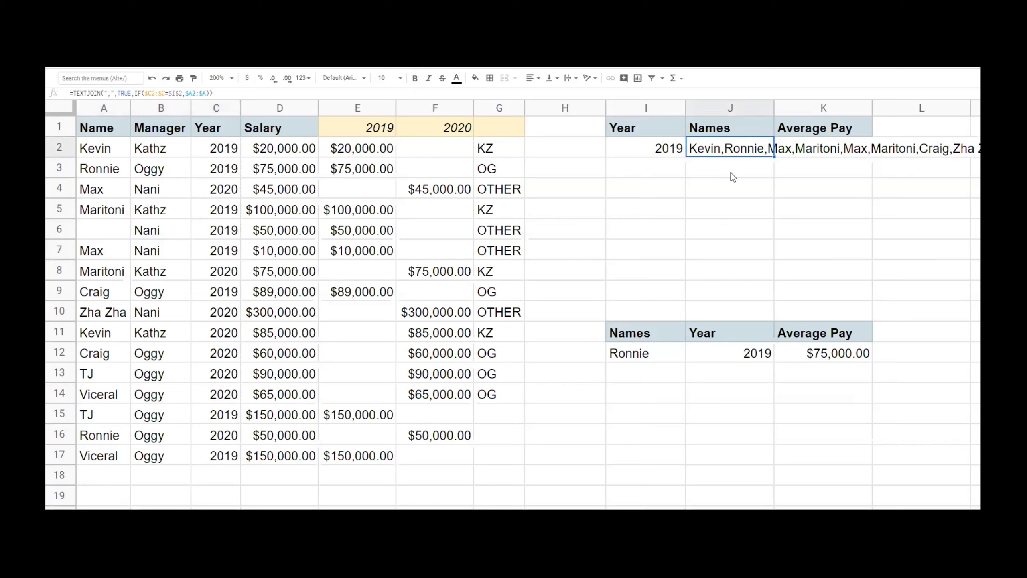
{"action": "left_click", "coordinate": [75, 93]}
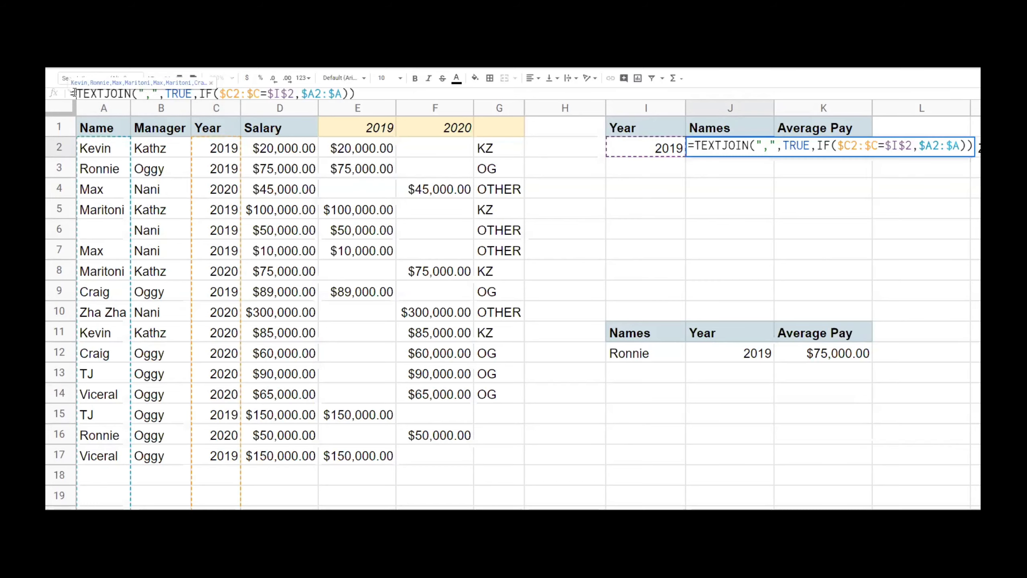
{"action": "left_click", "coordinate": [689, 146]}
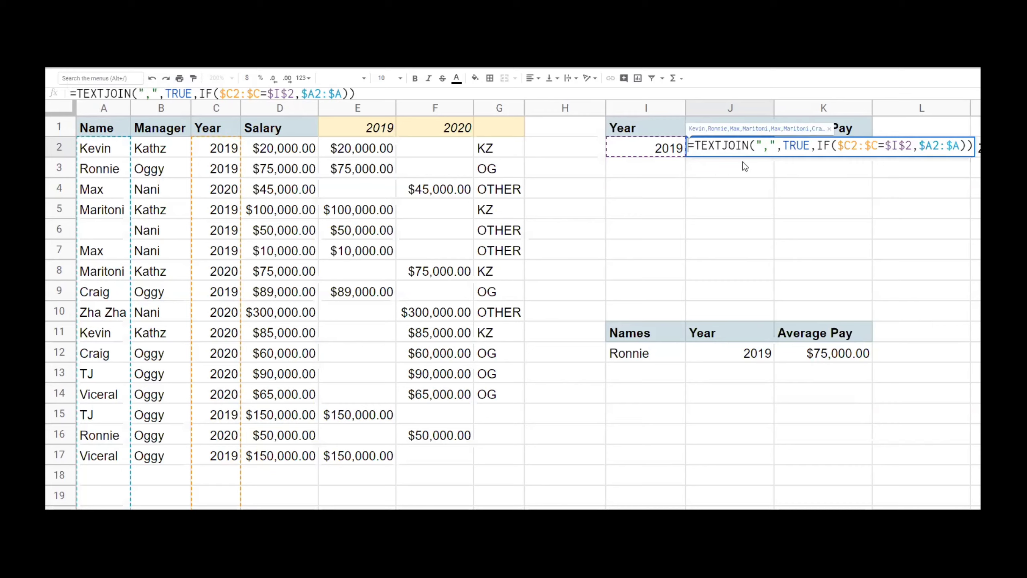
{"action": "type", "text": "{"}
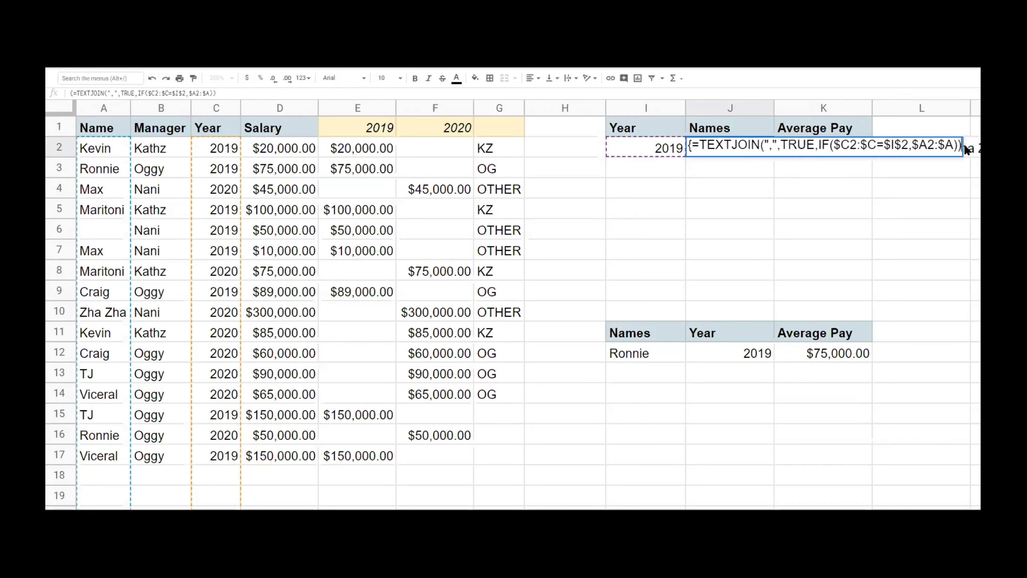
{"action": "type", "text": "}"}
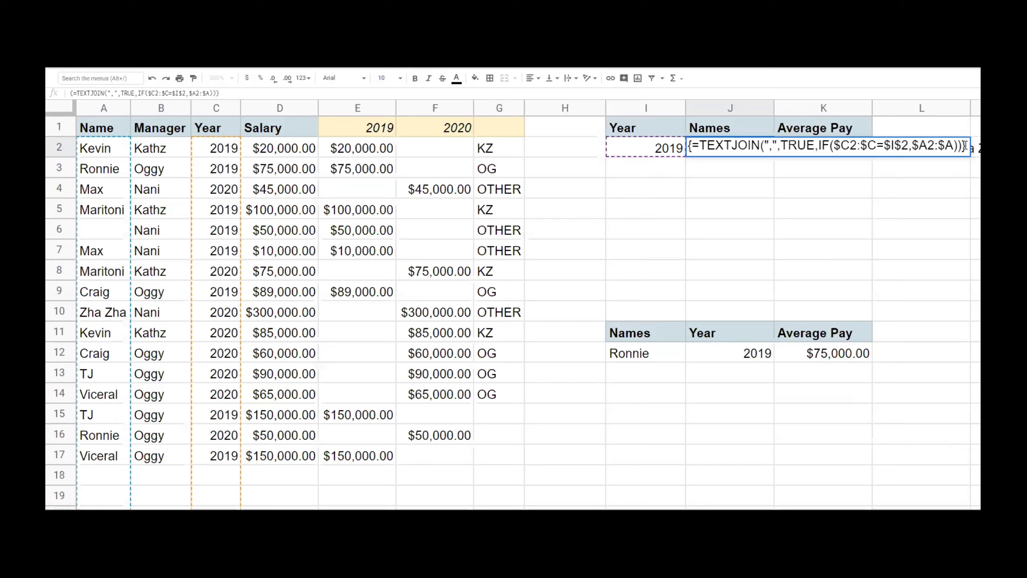
{"action": "key", "text": "Return"}
- Remove the curly braces from the J2 formula and enter it as an array formula wrapped in ArrayFormula
{"action": "left_click", "coordinate": [744, 154]}
{"action": "left_click", "coordinate": [265, 93]}
{"action": "key", "text": "BackSpace"}
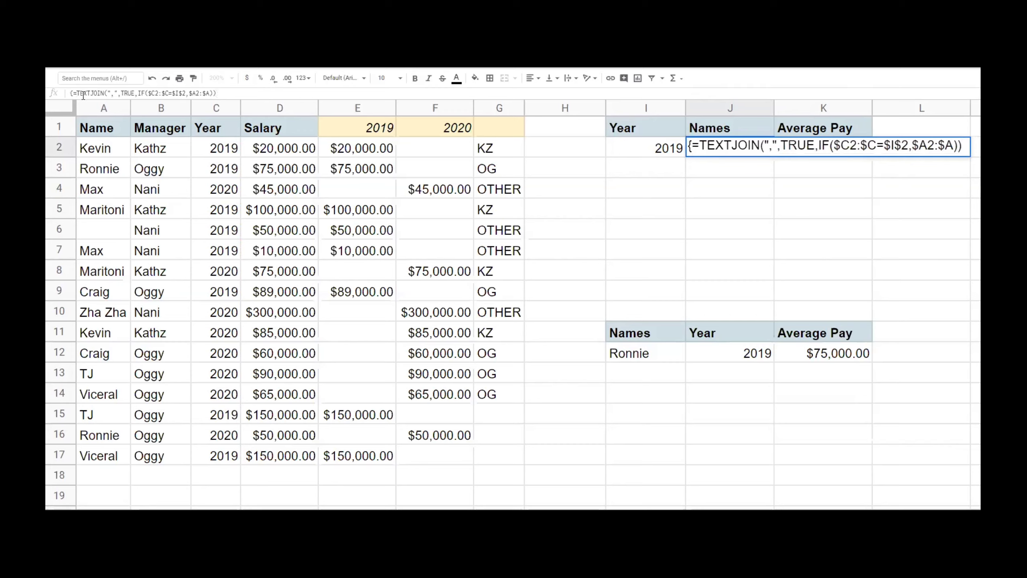
{"action": "key", "text": "BackSpace"}
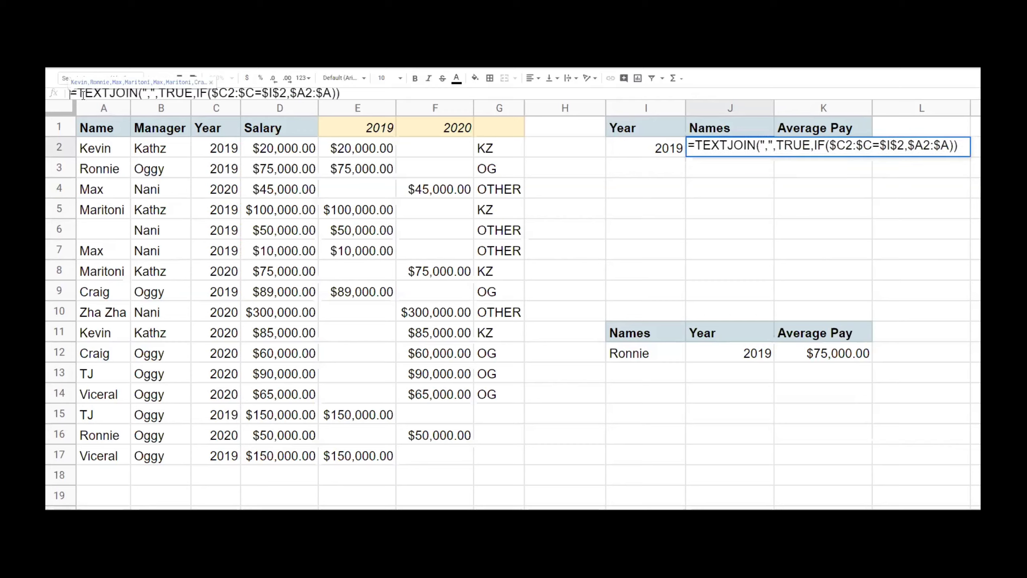
{"action": "key", "text": "ctrl+shift+Return"}
{"action": "key", "text": "Return"}
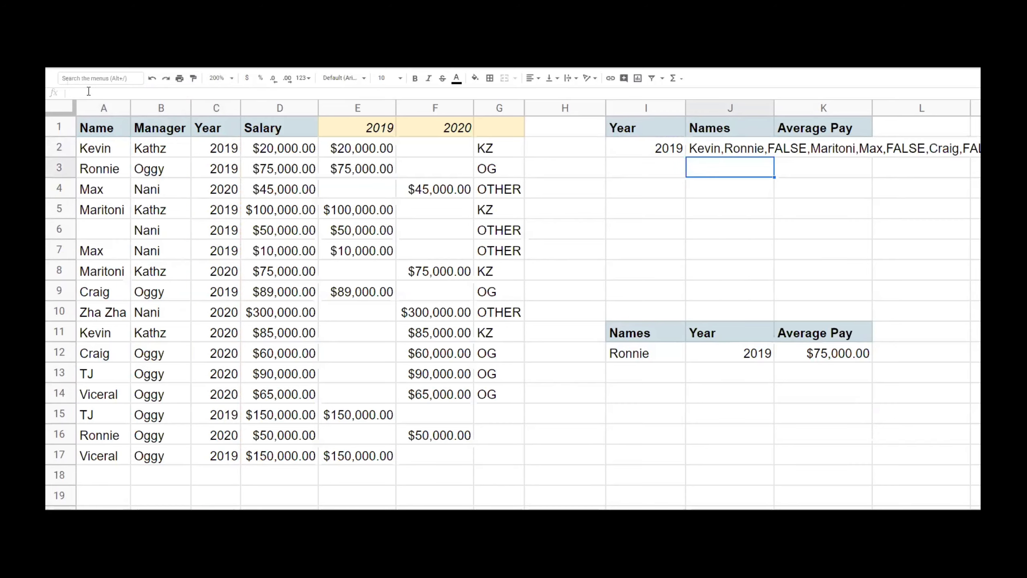
- Examine the ArrayFormula wrapper around TEXTJOIN in J2
{"action": "left_click", "coordinate": [737, 148]}
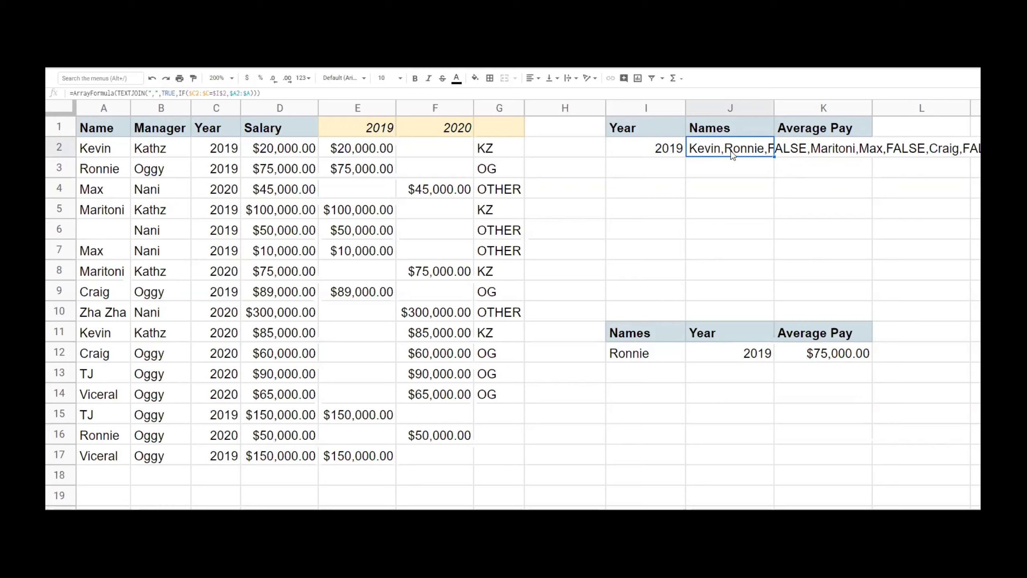
{"action": "left_click", "coordinate": [759, 183]}
{"action": "left_click", "coordinate": [756, 149]}
{"action": "triple_click", "coordinate": [756, 150]}
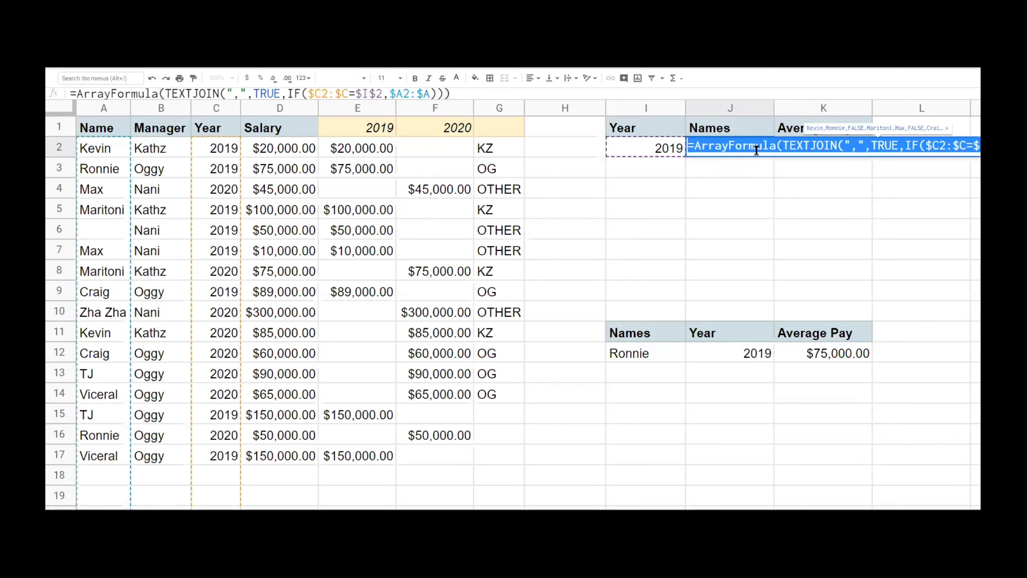
{"action": "left_click", "coordinate": [781, 148]}
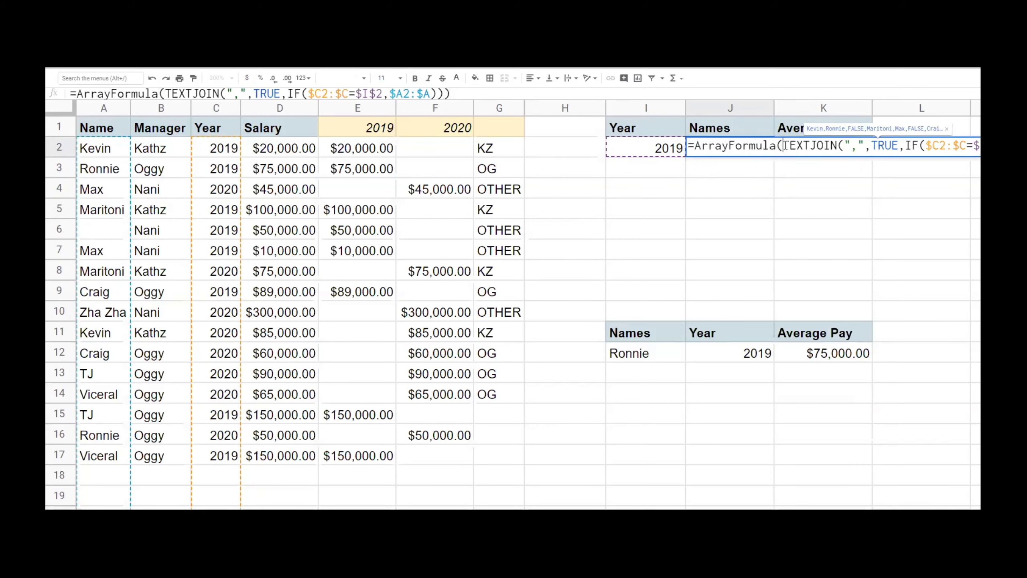
{"action": "left_click_drag", "start_coordinate": [782, 146], "coordinate": [695, 146]}
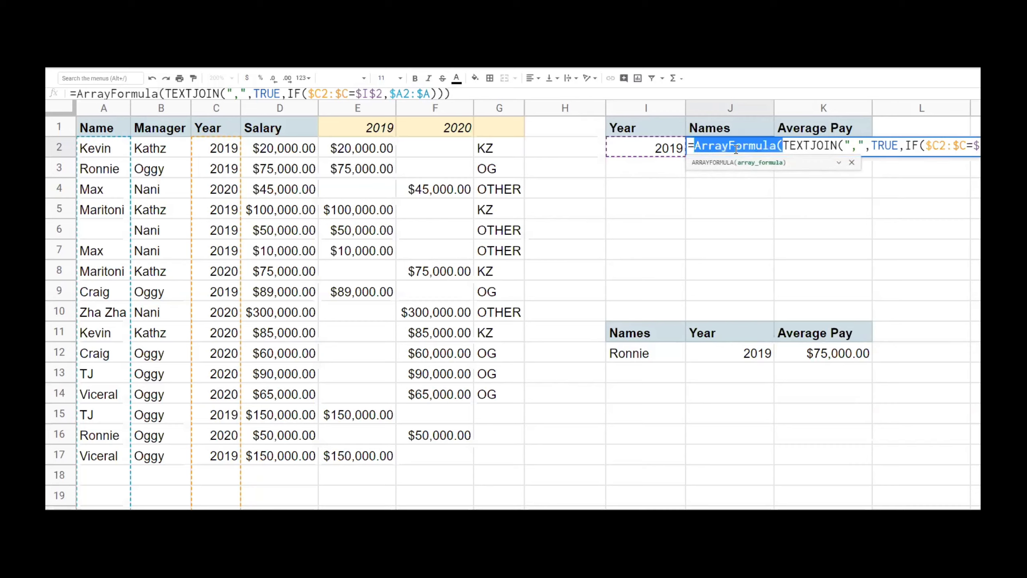
{"action": "left_click", "coordinate": [759, 149]}
{"action": "key", "text": "Return"}
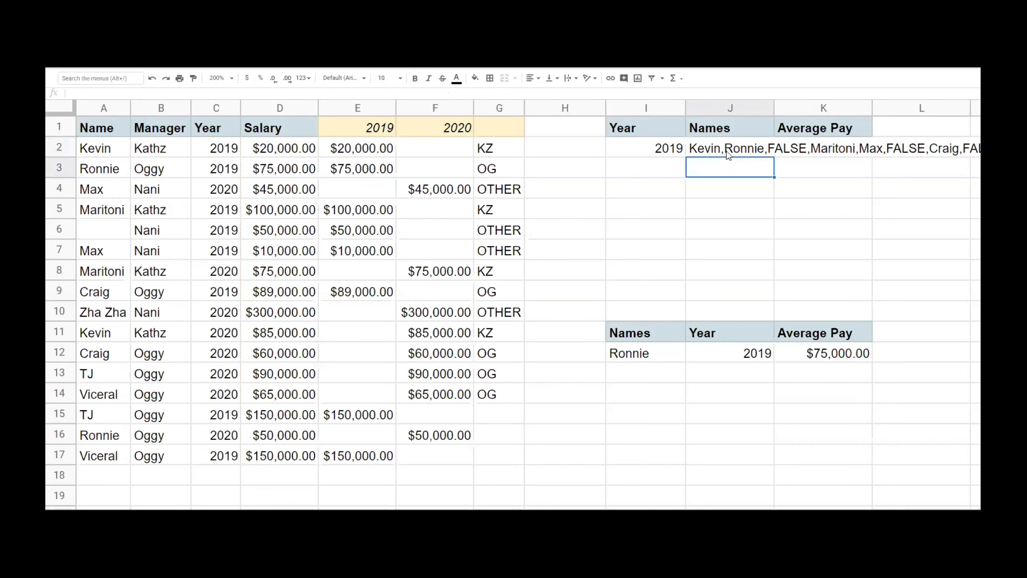
- Compare the joined entries in J2 with the names and years in columns A to C, and review the formula's IF arguments
{"action": "left_click", "coordinate": [732, 151]}
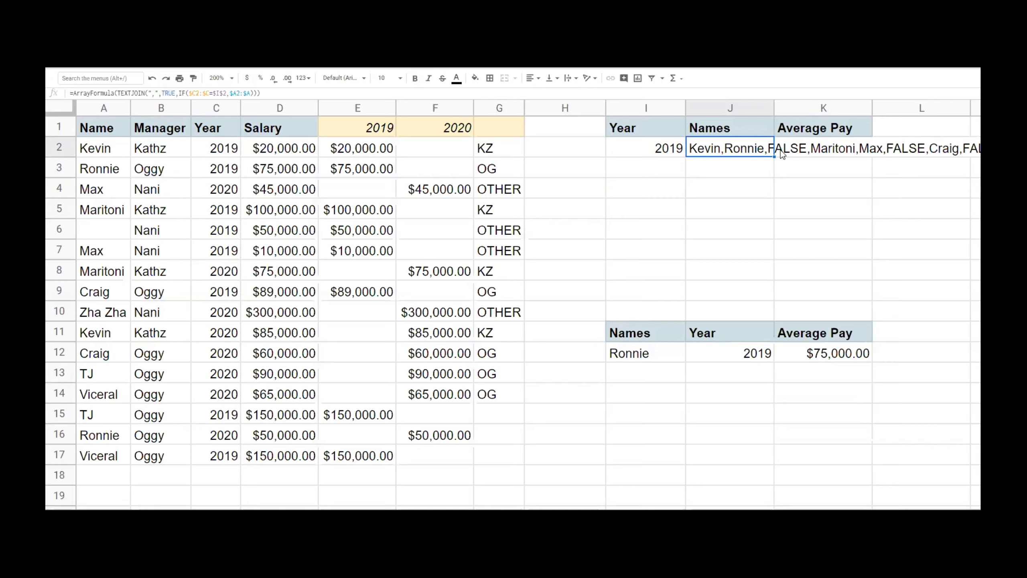
{"action": "left_click", "coordinate": [121, 152]}
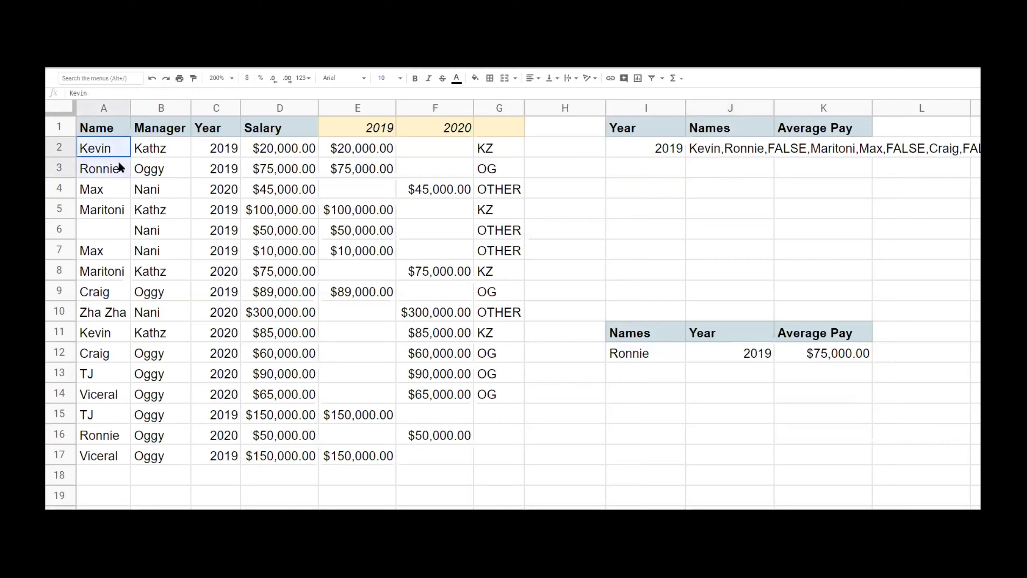
{"action": "left_click", "coordinate": [110, 190]}
{"action": "left_click_drag", "start_coordinate": [107, 187], "coordinate": [220, 192]}
{"action": "left_click", "coordinate": [94, 190]}
{"action": "left_click_drag", "start_coordinate": [95, 194], "coordinate": [219, 251]}
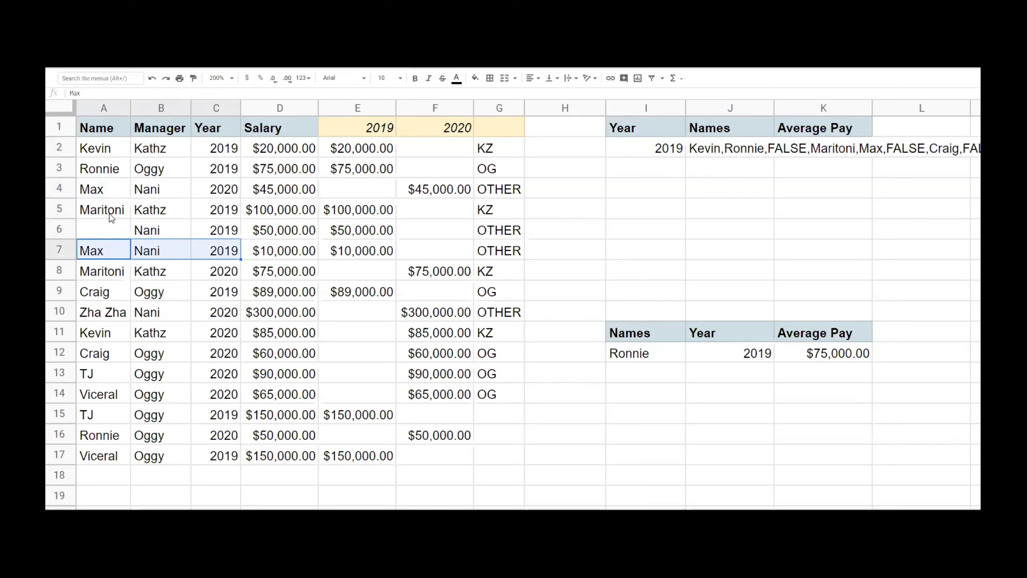
{"action": "left_click_drag", "start_coordinate": [112, 237], "coordinate": [166, 291]}
{"action": "left_click", "coordinate": [114, 287]}
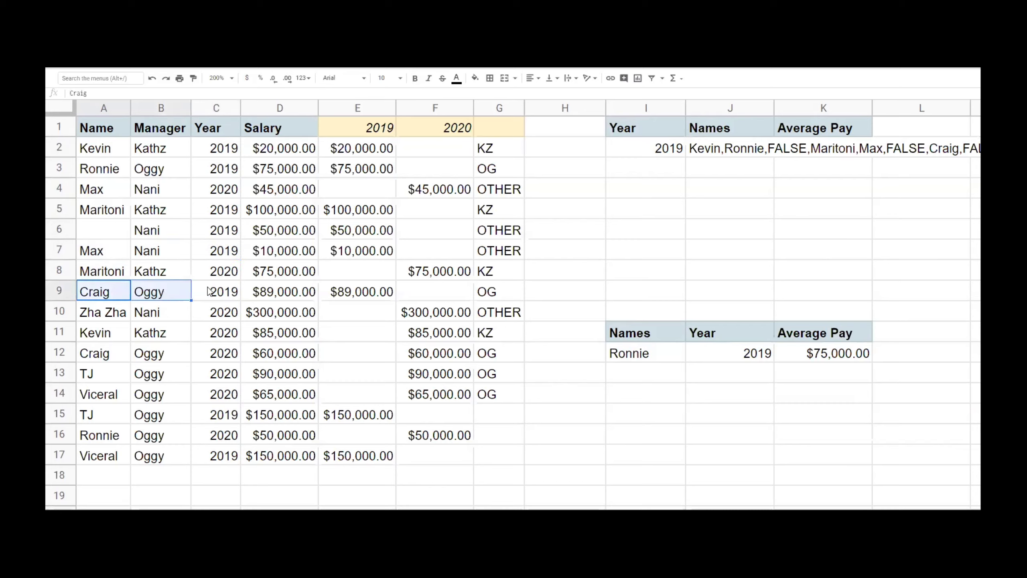
{"action": "left_click", "coordinate": [731, 153]}
{"action": "left_click", "coordinate": [327, 93]}
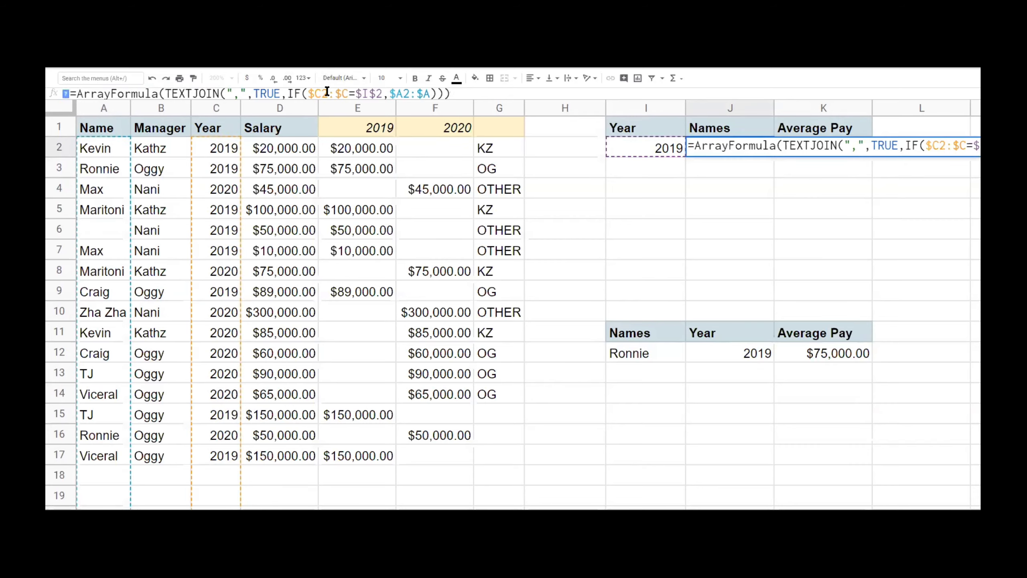
{"action": "key", "text": "Escape"}
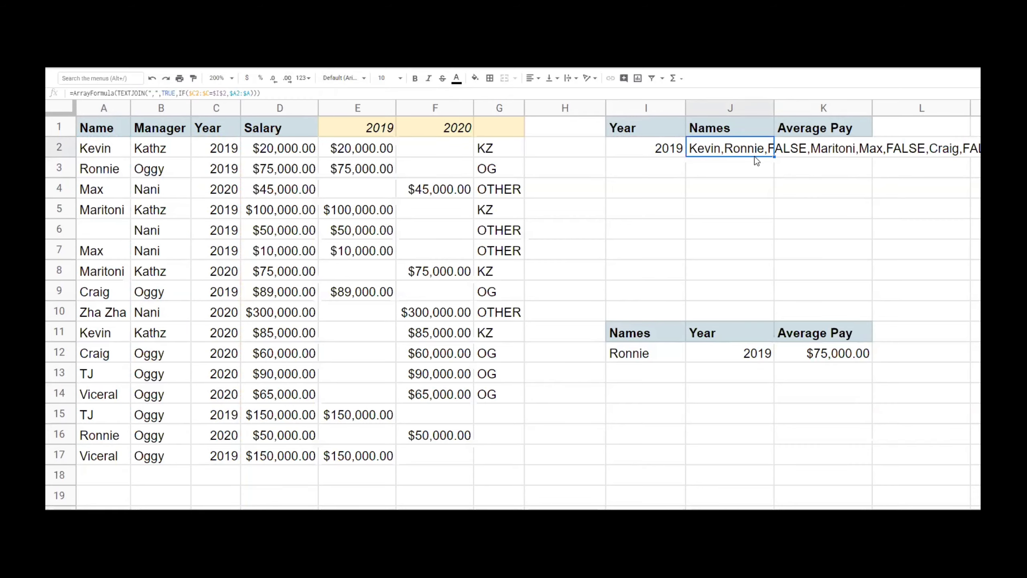
{"action": "double_click", "coordinate": [745, 151]}
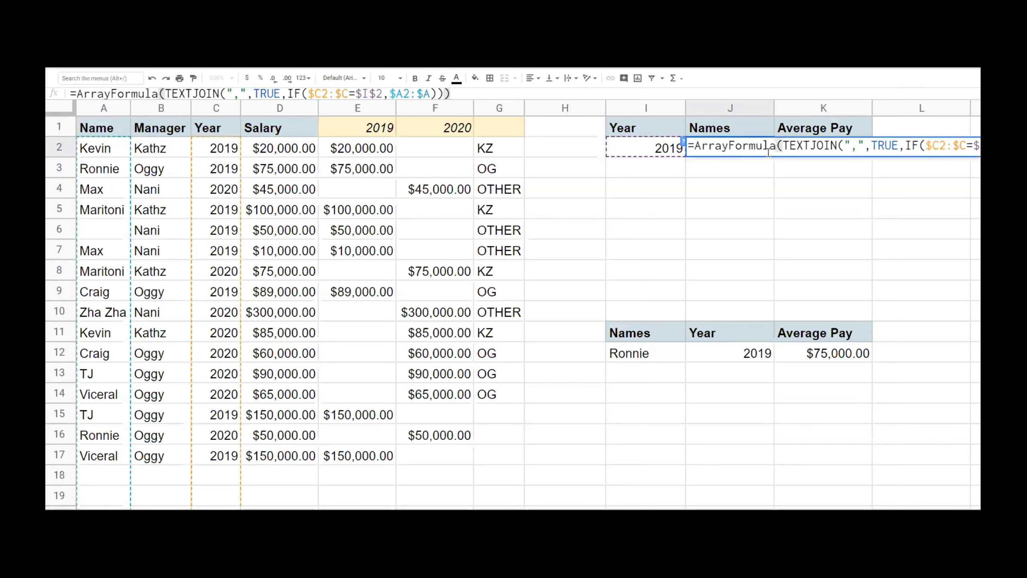
{"action": "key", "text": "Escape"}
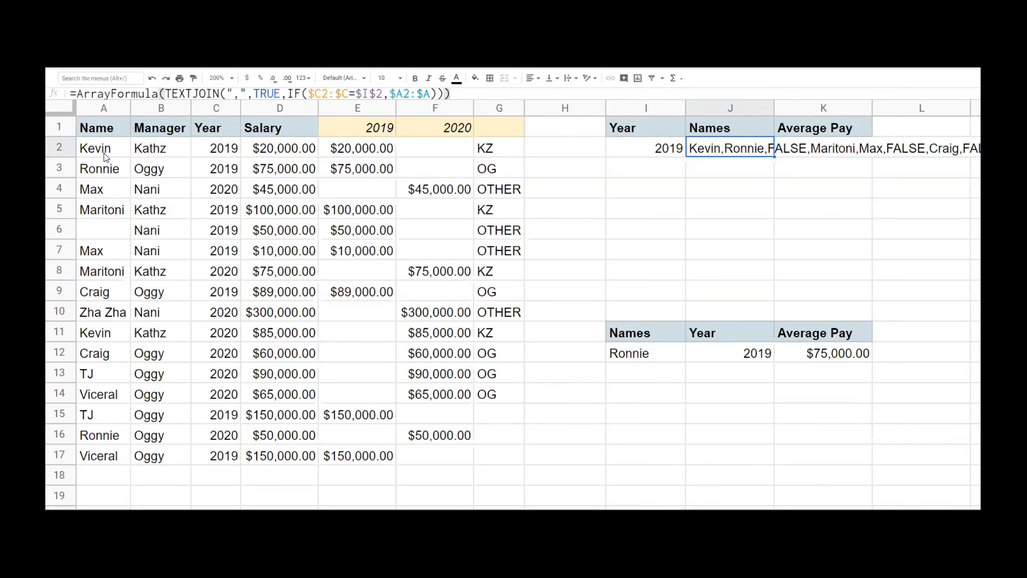
- Enlarge the formula editing area and add "" as the value_if_false argument of the IF in J2
{"action": "double_click", "coordinate": [745, 151]}
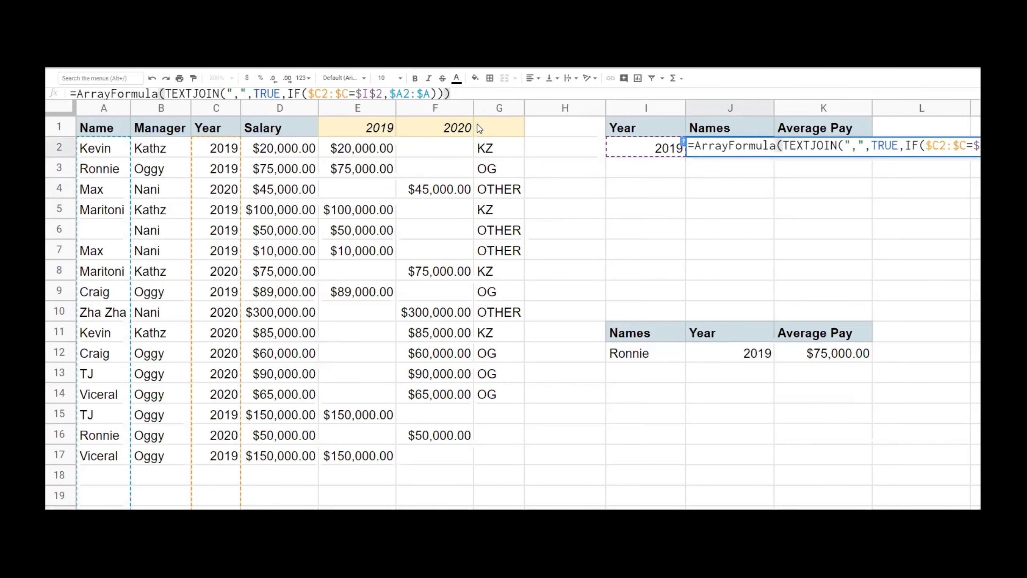
{"action": "left_click_drag", "start_coordinate": [465, 97], "coordinate": [465, 128]}
{"action": "left_click", "coordinate": [430, 94]}
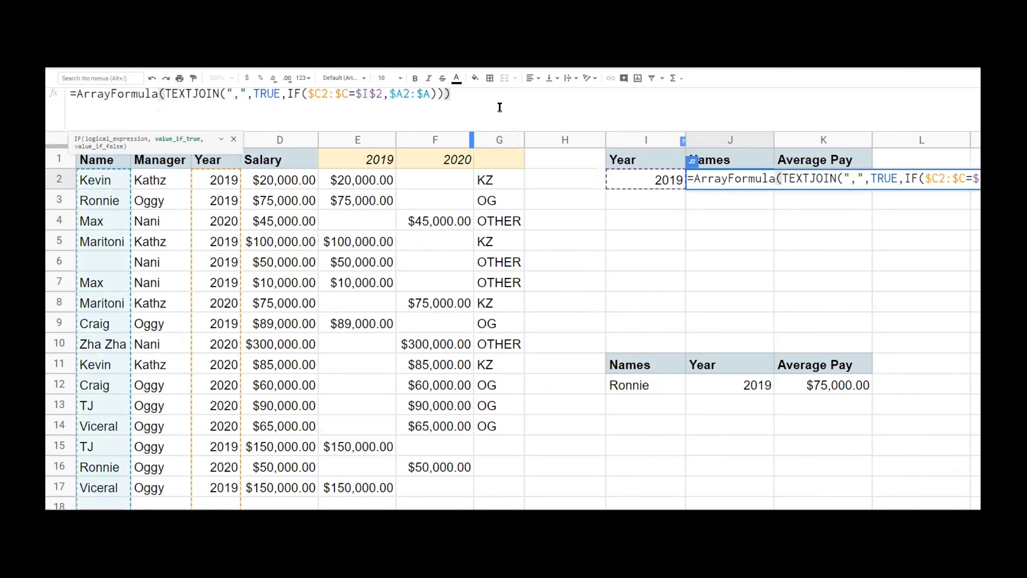
{"action": "type", "text": ",\"\""}
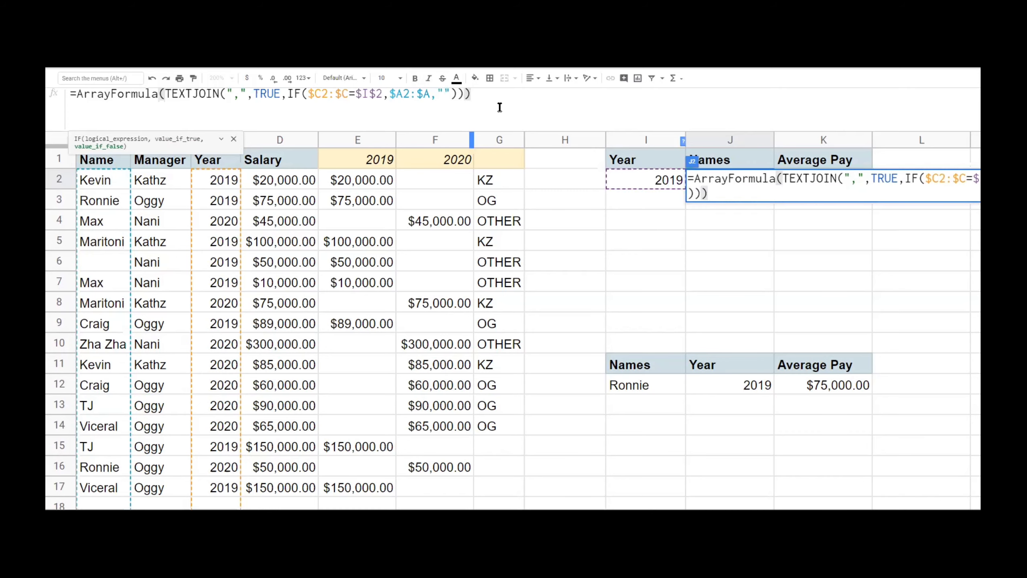
{"action": "key", "text": "Return"}
{"action": "key", "text": "Up"}
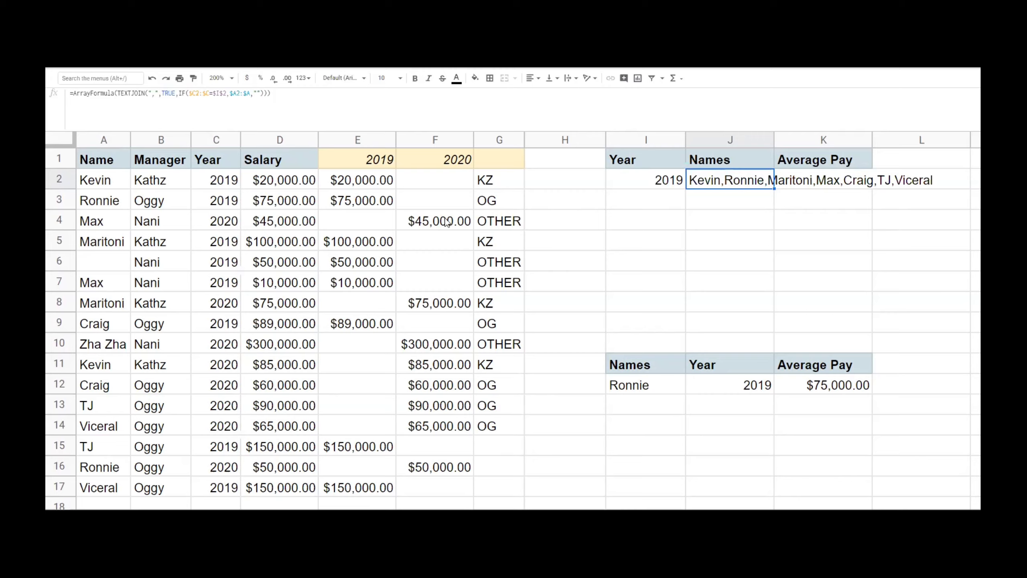
- Check the names listed in J2 against the 2019 rows in columns A to C and review the completed array formula
{"action": "left_click_drag", "start_coordinate": [226, 182], "coordinate": [91, 277]}
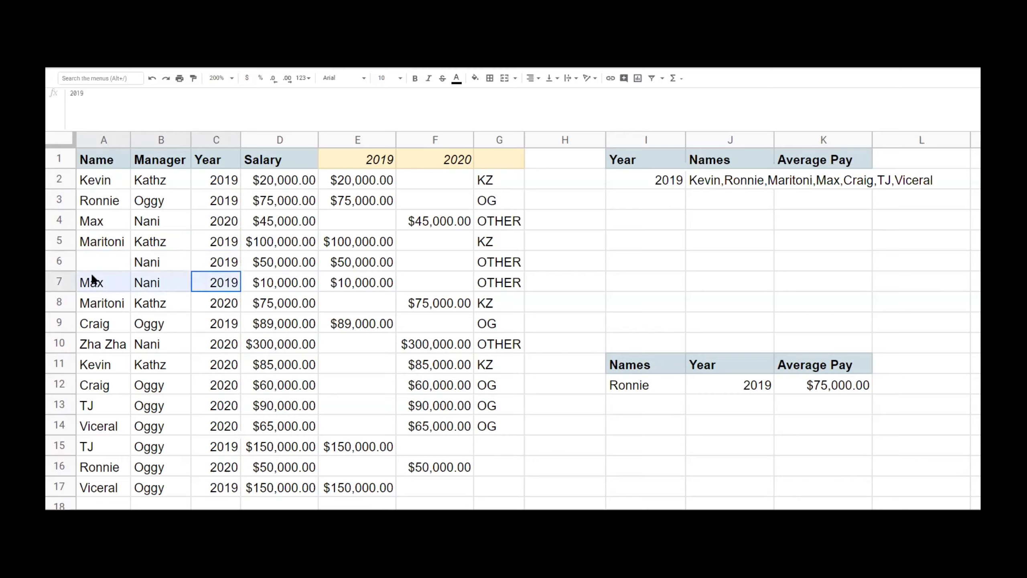
{"action": "left_click_drag", "start_coordinate": [108, 324], "coordinate": [214, 326]}
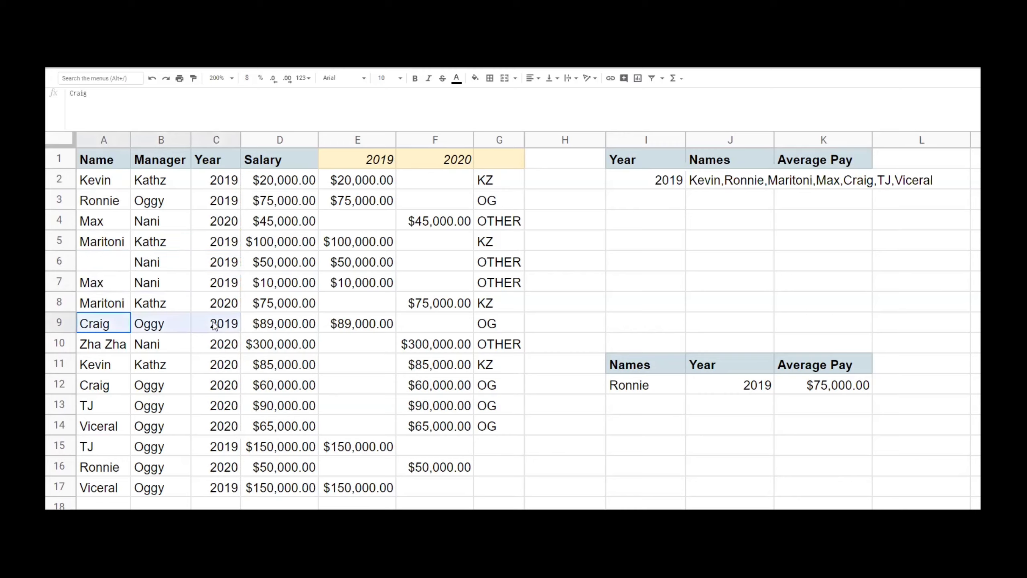
{"action": "left_click_drag", "start_coordinate": [95, 452], "coordinate": [218, 447]}
{"action": "left_click_drag", "start_coordinate": [99, 488], "coordinate": [217, 488]}
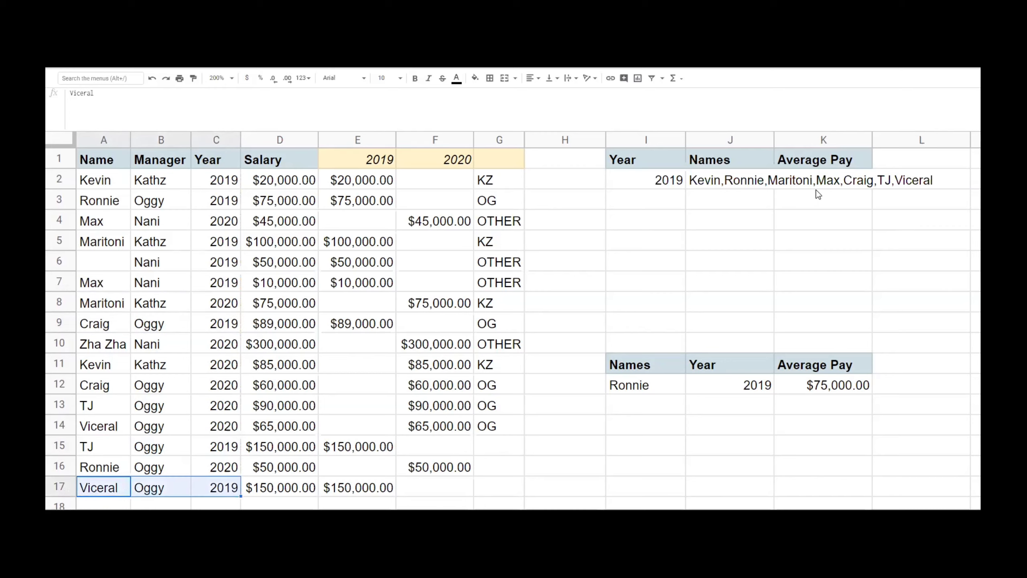
{"action": "left_click", "coordinate": [746, 184]}
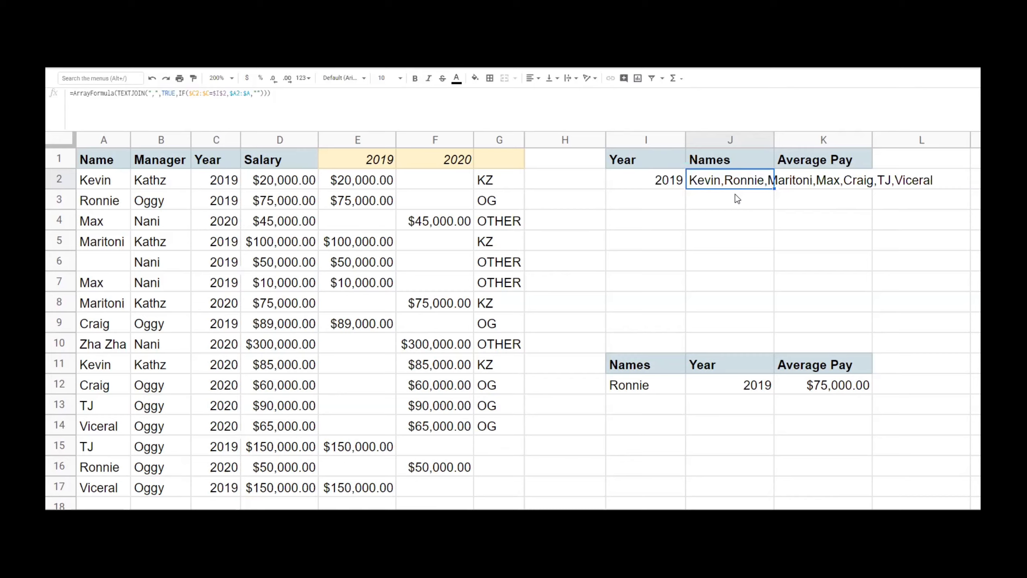
{"action": "double_click", "coordinate": [749, 179]}
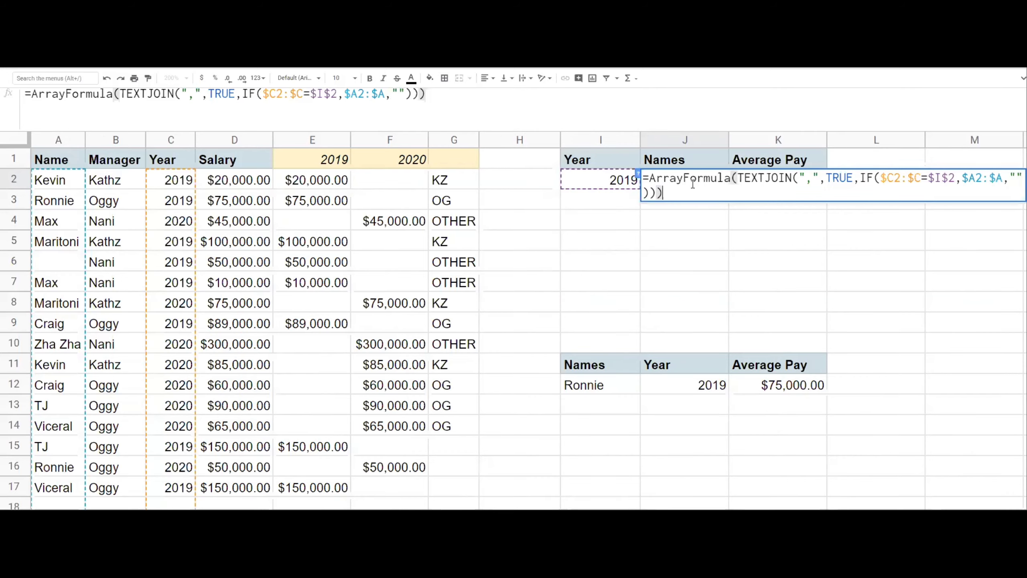
{"action": "key", "text": "Escape"}
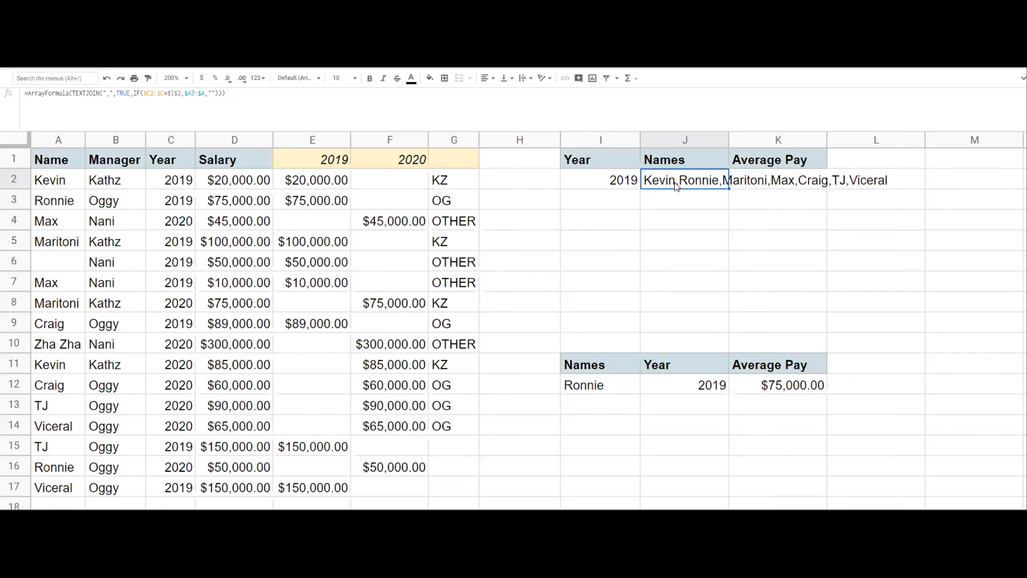
- Note the function names Transpose and Split in J6 and J7, and clear both notes
{"action": "left_click_drag", "start_coordinate": [683, 188], "coordinate": [696, 281]}
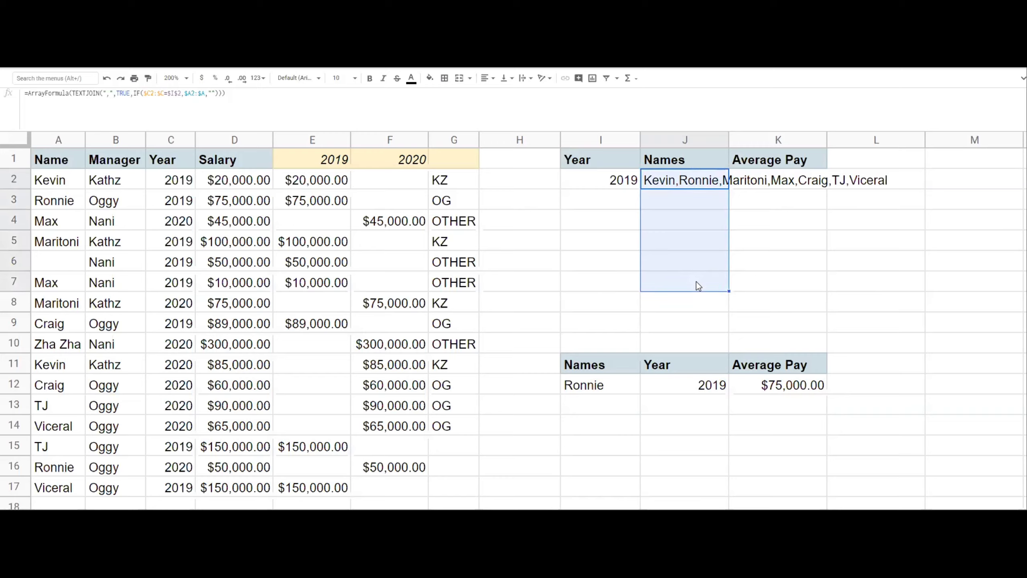
{"action": "left_click_drag", "start_coordinate": [698, 179], "coordinate": [706, 258]}
{"action": "double_click", "coordinate": [683, 267]}
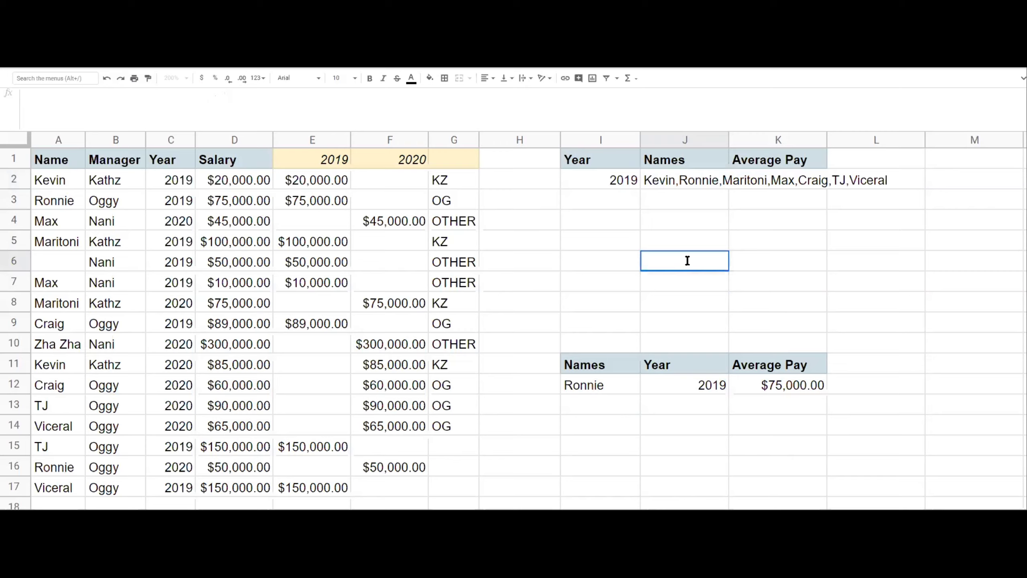
{"action": "type", "text": "Trasp"}
{"action": "key", "text": "BackSpace"}
{"action": "key", "text": "BackSpace"}
{"action": "type", "text": "nspose"}
{"action": "key", "text": "Return"}
{"action": "type", "text": "SP"}
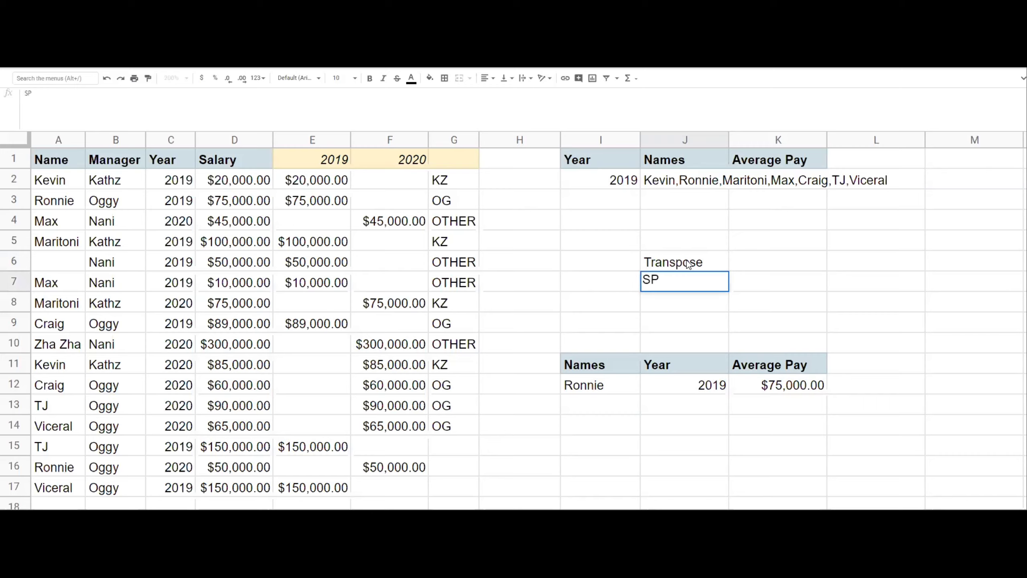
{"action": "key", "text": "BackSpace"}
{"action": "type", "text": "plit"}
{"action": "key", "text": "Return"}
{"action": "left_click_drag", "start_coordinate": [687, 264], "coordinate": [686, 282]}
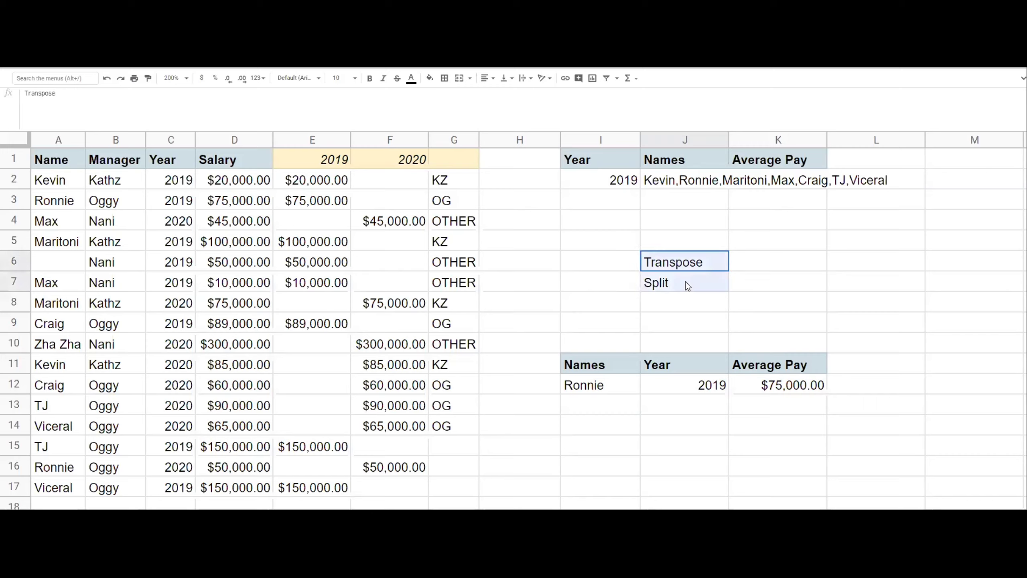
- Wrap the J2 array formula in SPLIT with "," as the delimiter, so each name gets its own cell
{"action": "left_click", "coordinate": [688, 182]}
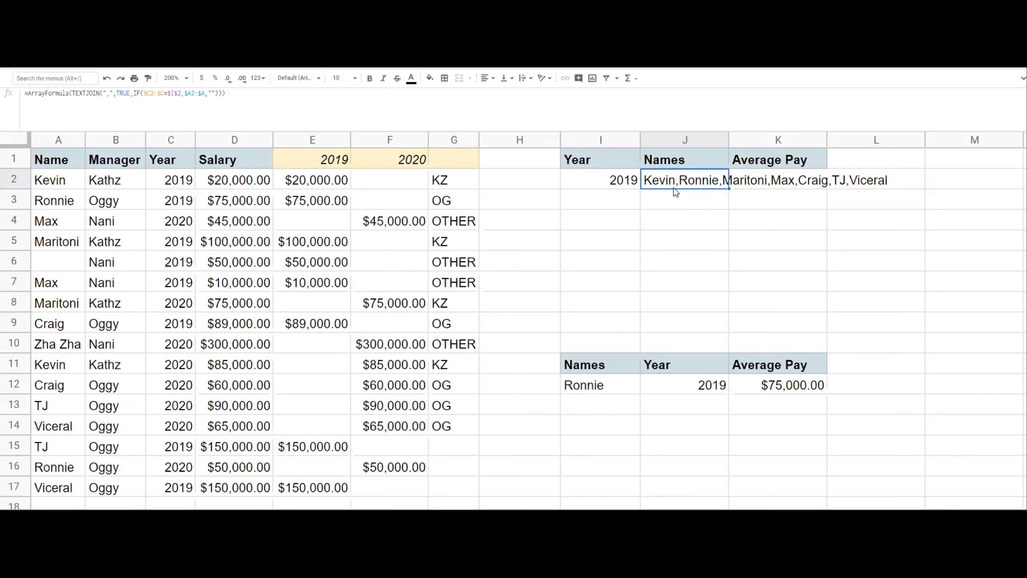
{"action": "double_click", "coordinate": [678, 185]}
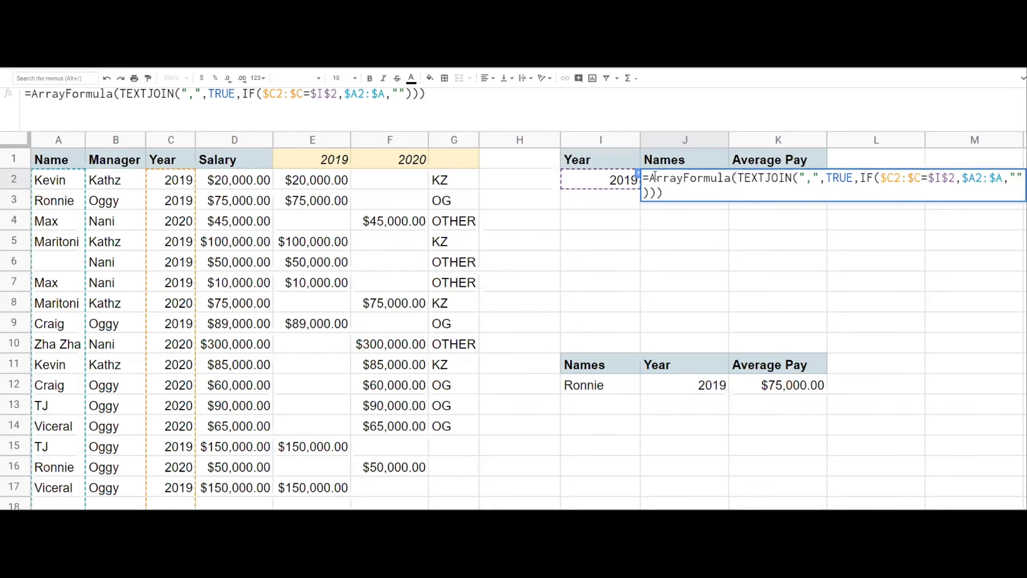
{"action": "type", "text": "SPLIT"}
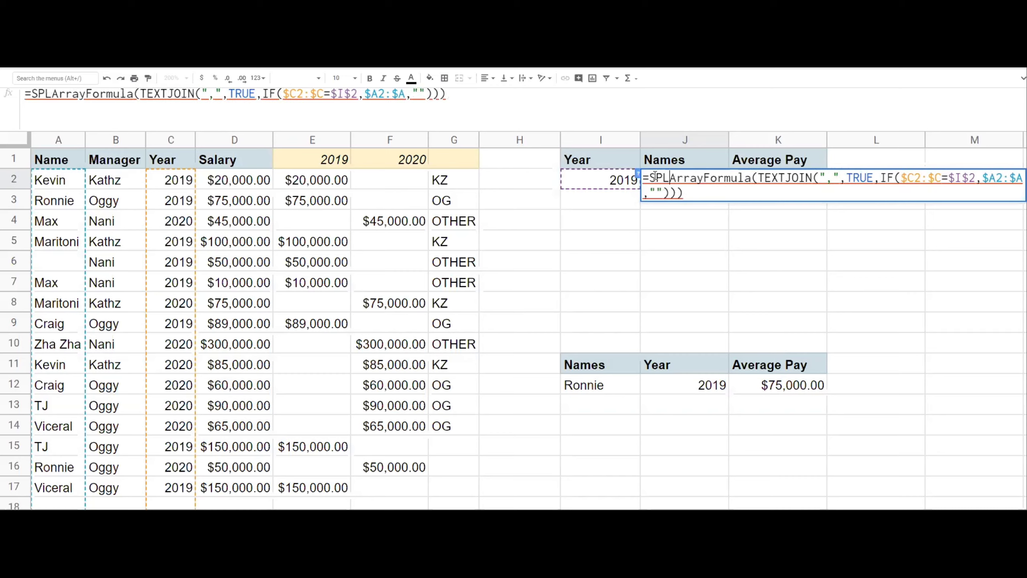
{"action": "type", "text": "("}
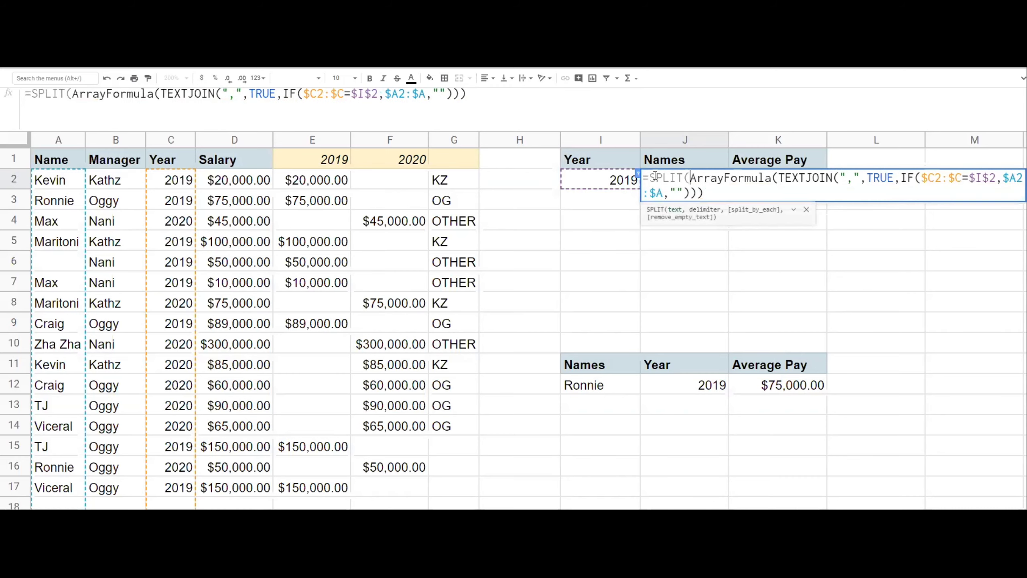
{"action": "left_click", "coordinate": [736, 193]}
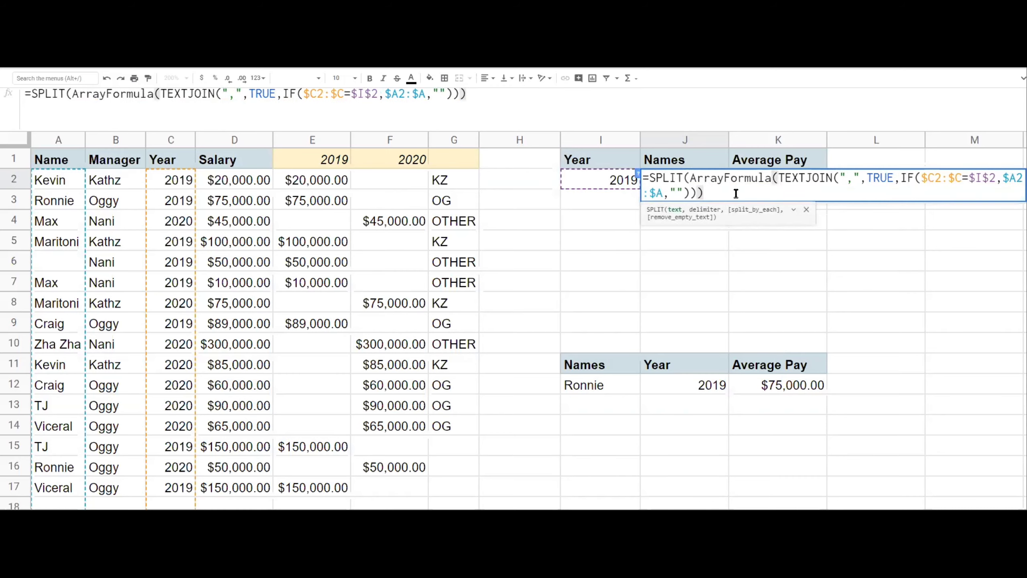
{"action": "type", "text": ",\",\""}
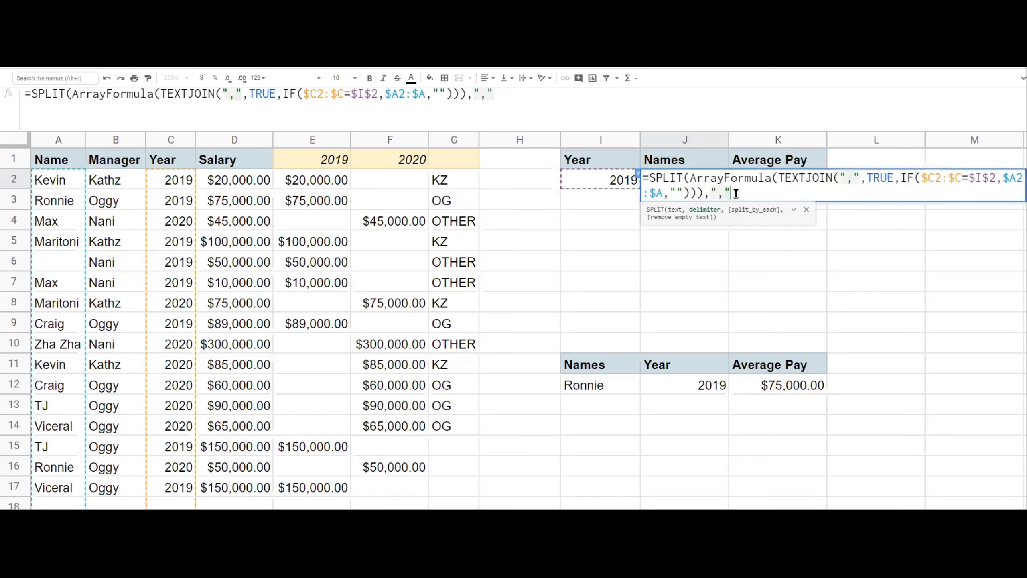
{"action": "type", "text": ")"}
{"action": "key", "text": "Return"}
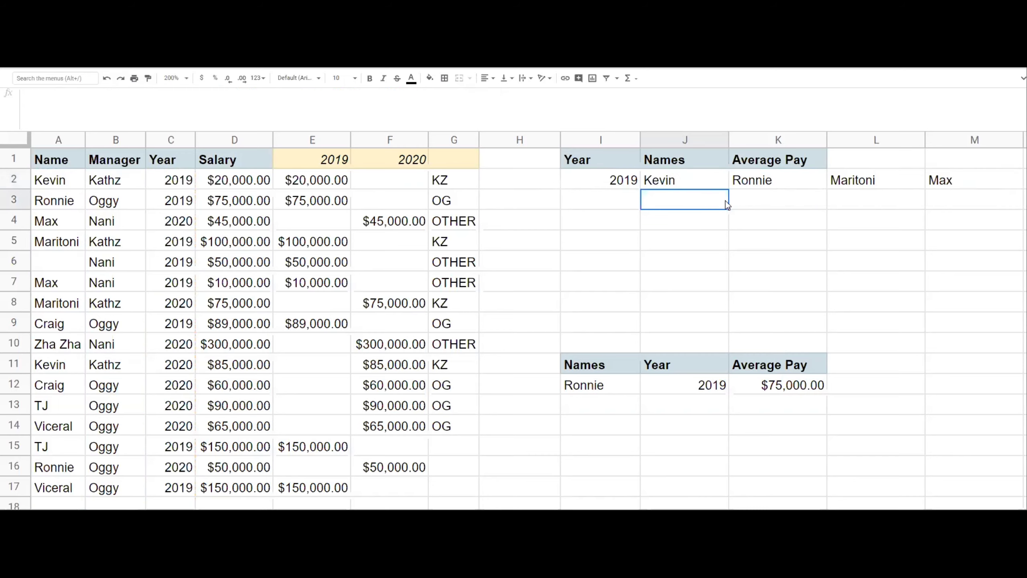
{"action": "left_click_drag", "start_coordinate": [711, 187], "coordinate": [958, 187]}
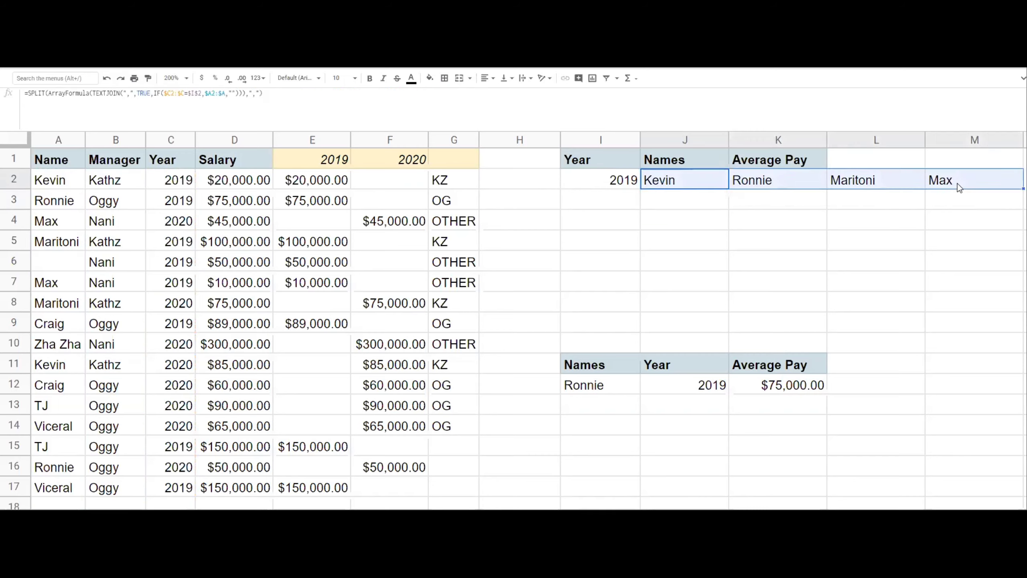
{"action": "left_click_drag", "start_coordinate": [705, 185], "coordinate": [703, 302]}
- Wrap the SPLIT formula in J2 in TRANSPOSE to list the names vertically down column J
{"action": "left_click", "coordinate": [687, 182]}
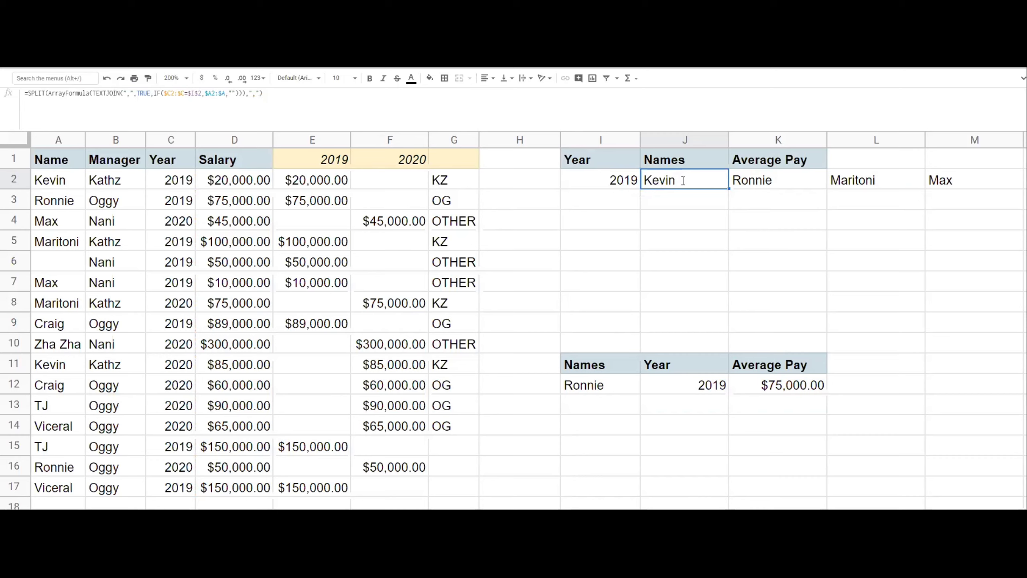
{"action": "double_click", "coordinate": [683, 181]}
{"action": "type", "text": "TRANSPOSE"}
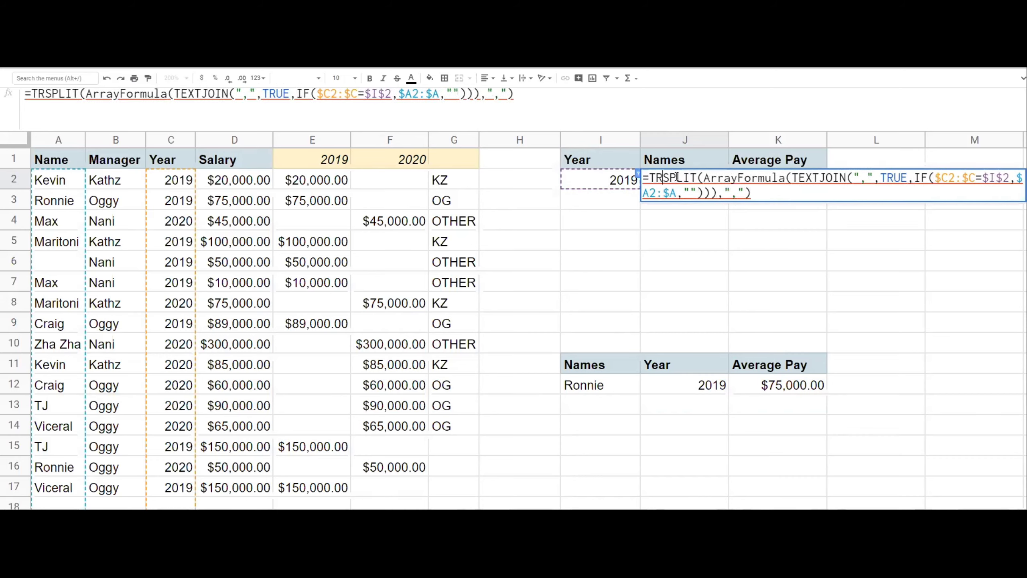
{"action": "type", "text": "("}
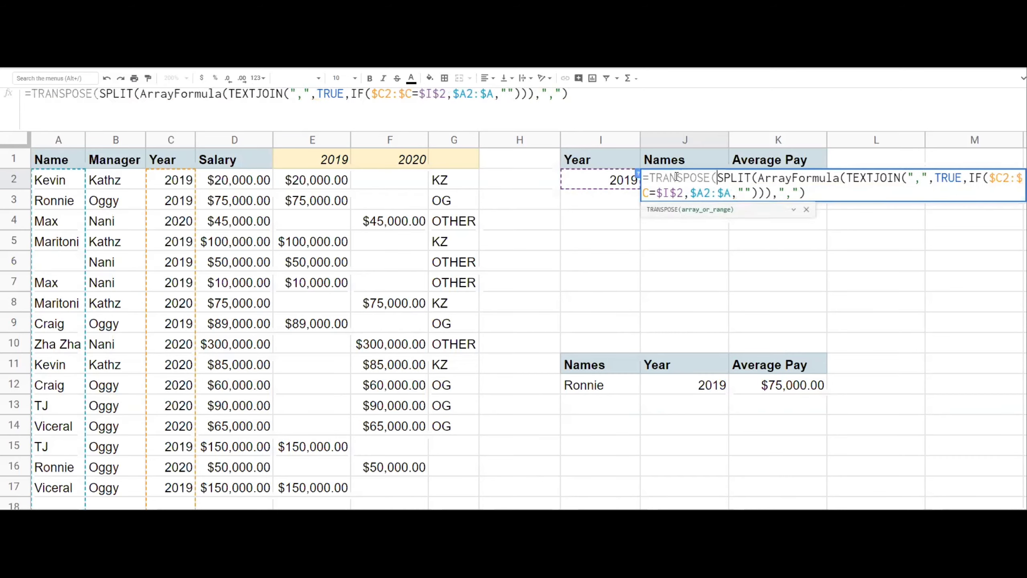
{"action": "key", "text": "Return"}
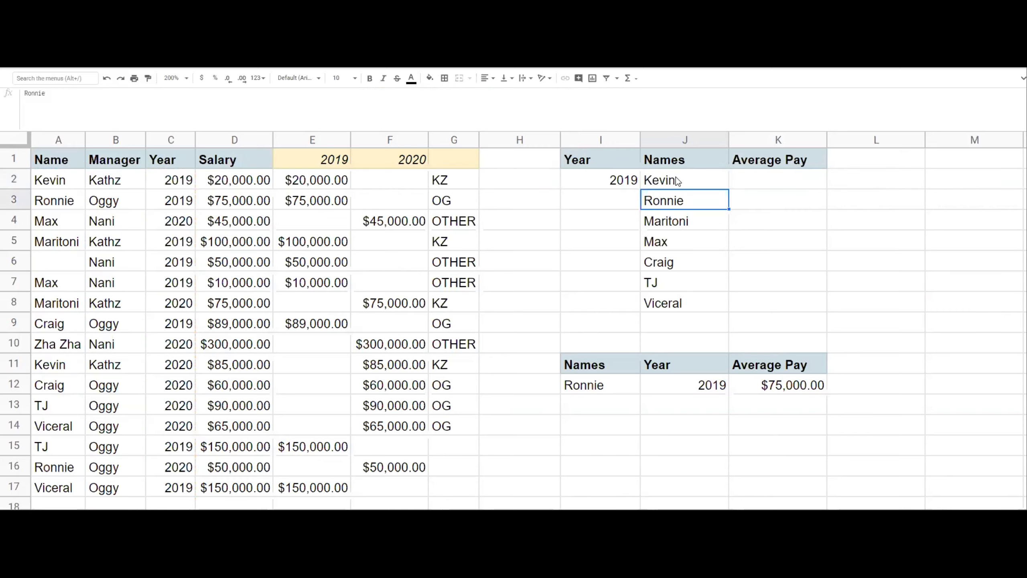
- Examine the vertical name list in J2:J8 and compare it with a horizontal layout across row 2
{"action": "left_click_drag", "start_coordinate": [679, 181], "coordinate": [699, 301]}
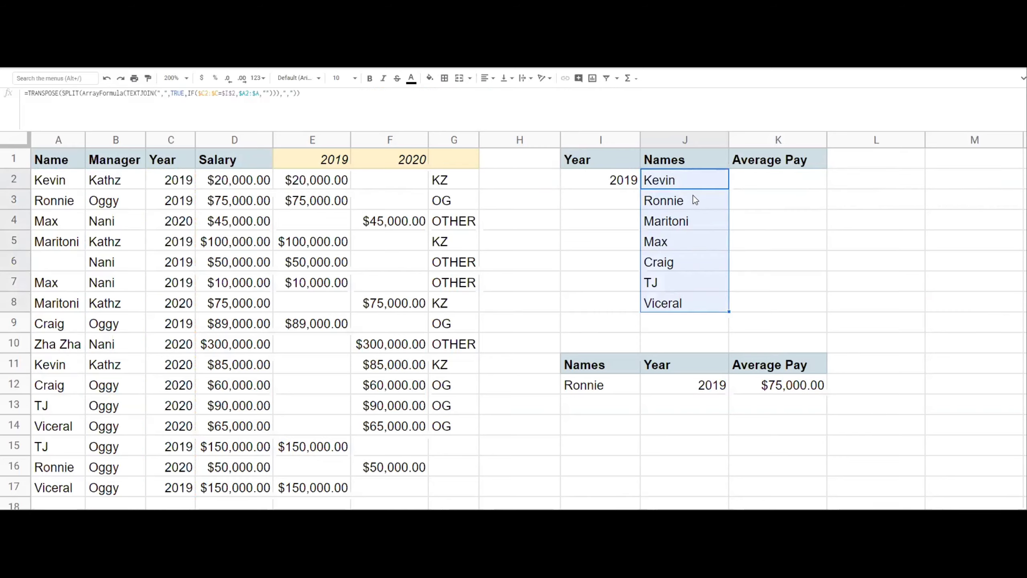
{"action": "left_click", "coordinate": [700, 187]}
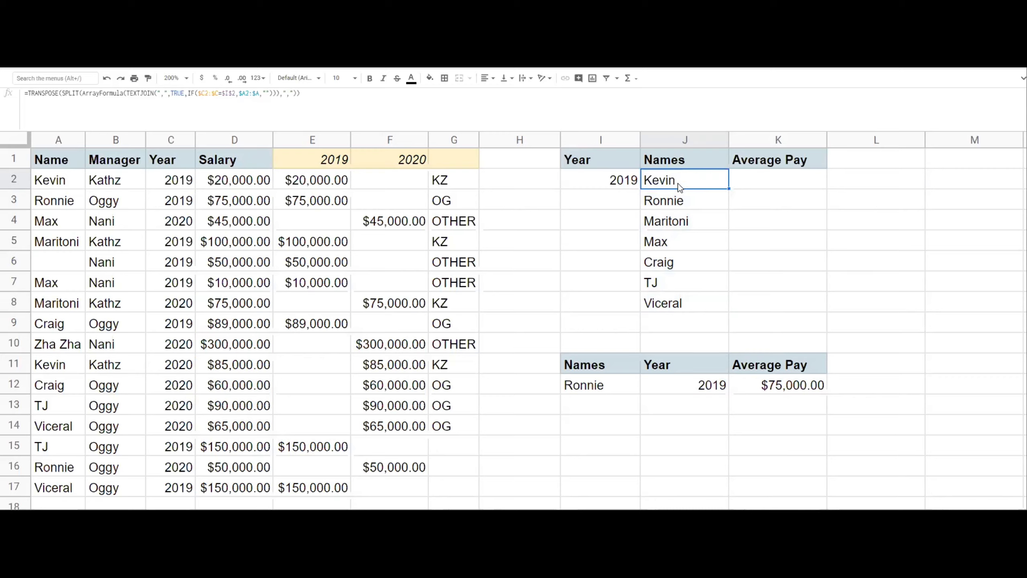
{"action": "left_click_drag", "start_coordinate": [678, 183], "coordinate": [894, 179]}
{"action": "left_click_drag", "start_coordinate": [704, 185], "coordinate": [682, 298]}
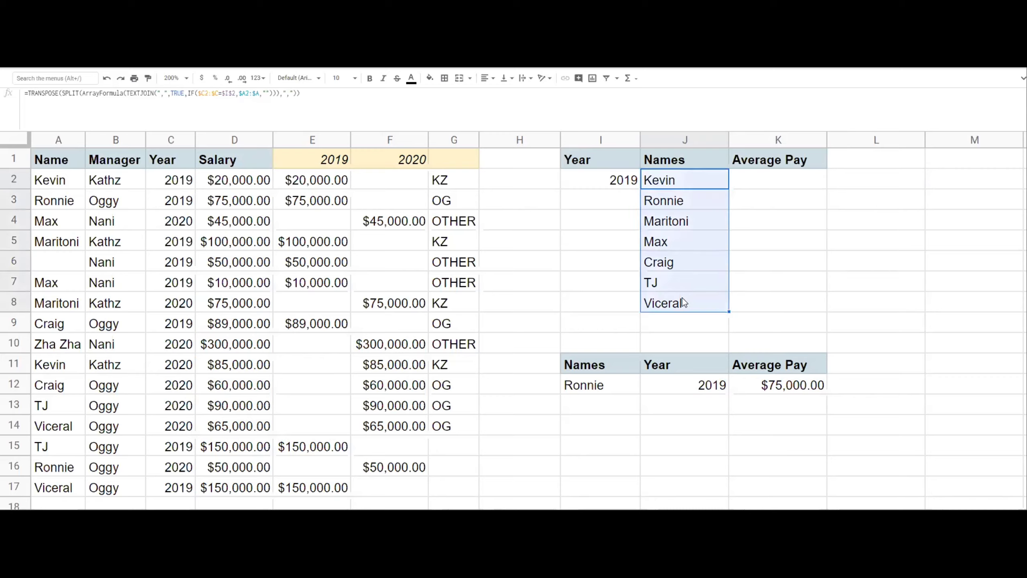
{"action": "left_click", "coordinate": [716, 185]}
{"action": "left_click_drag", "start_coordinate": [717, 185], "coordinate": [898, 188]}
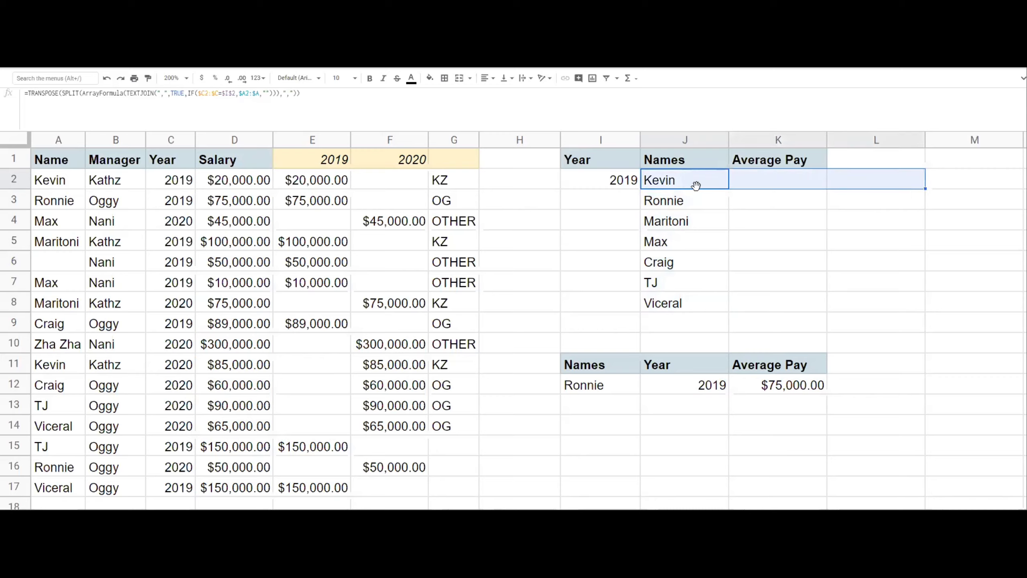
{"action": "left_click_drag", "start_coordinate": [695, 184], "coordinate": [684, 303]}
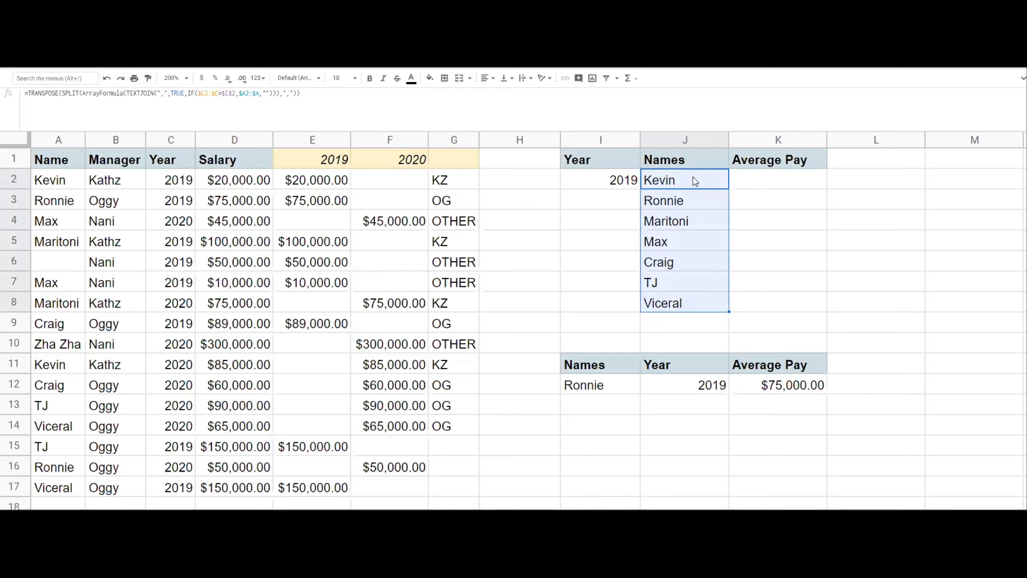
- Demonstrate TRANSPOSE in K2 on the range J2:J8, and clear the formula
{"action": "left_click", "coordinate": [805, 183]}
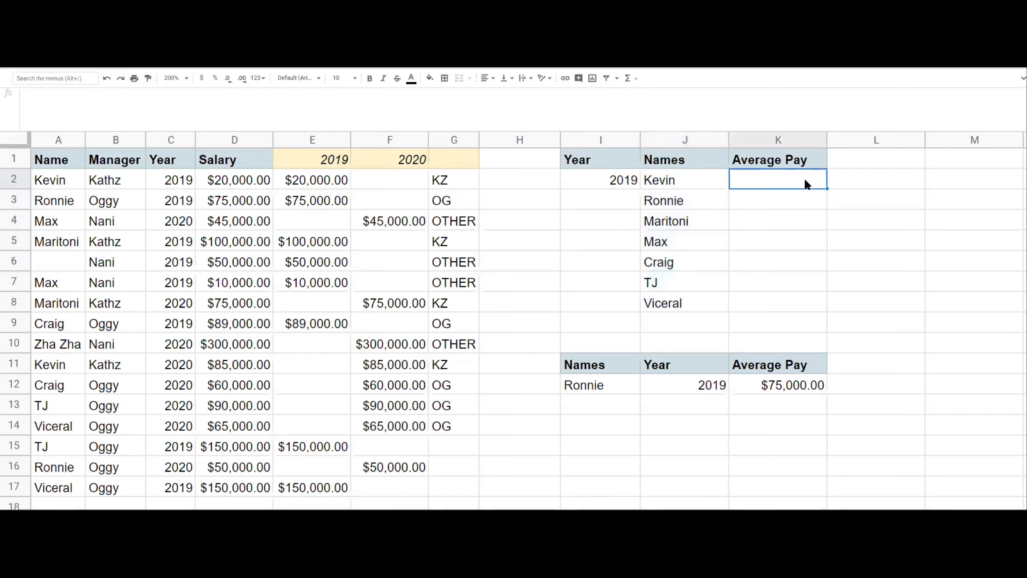
{"action": "type", "text": "=trans"}
{"action": "key", "text": "Tab"}
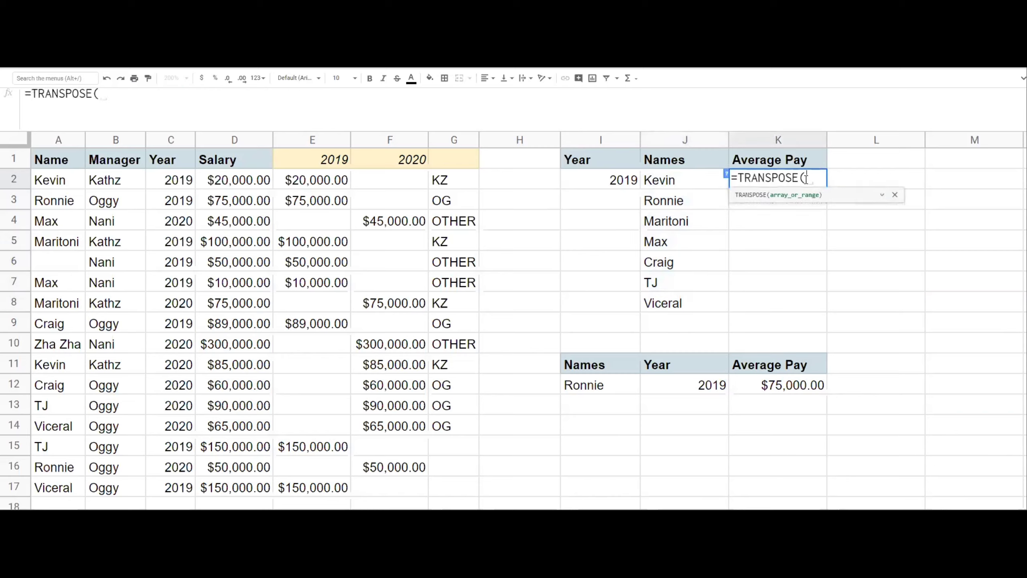
{"action": "left_click_drag", "start_coordinate": [696, 181], "coordinate": [694, 306]}
{"action": "key", "text": "Return"}
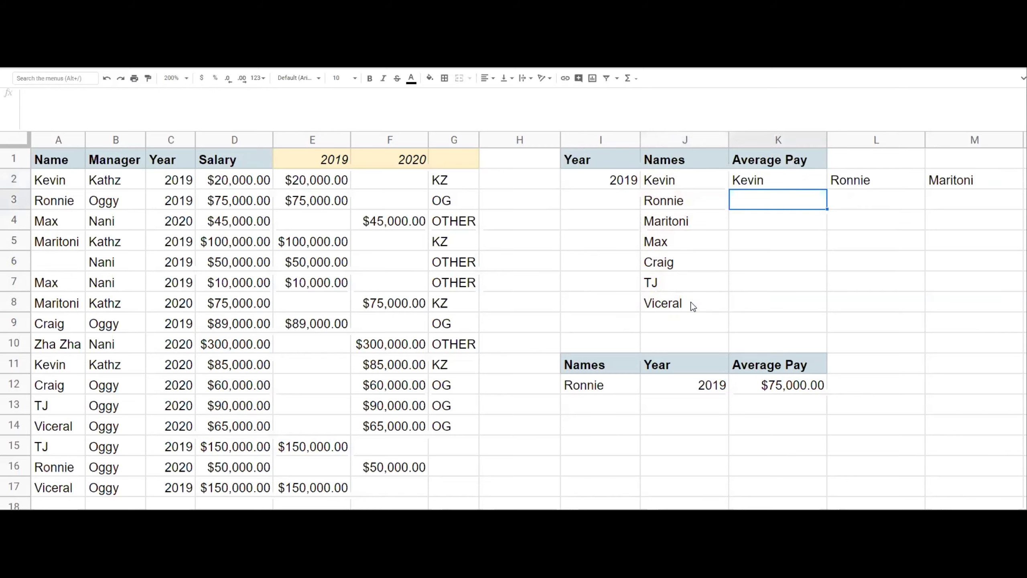
{"action": "left_click_drag", "start_coordinate": [783, 178], "coordinate": [975, 189]}
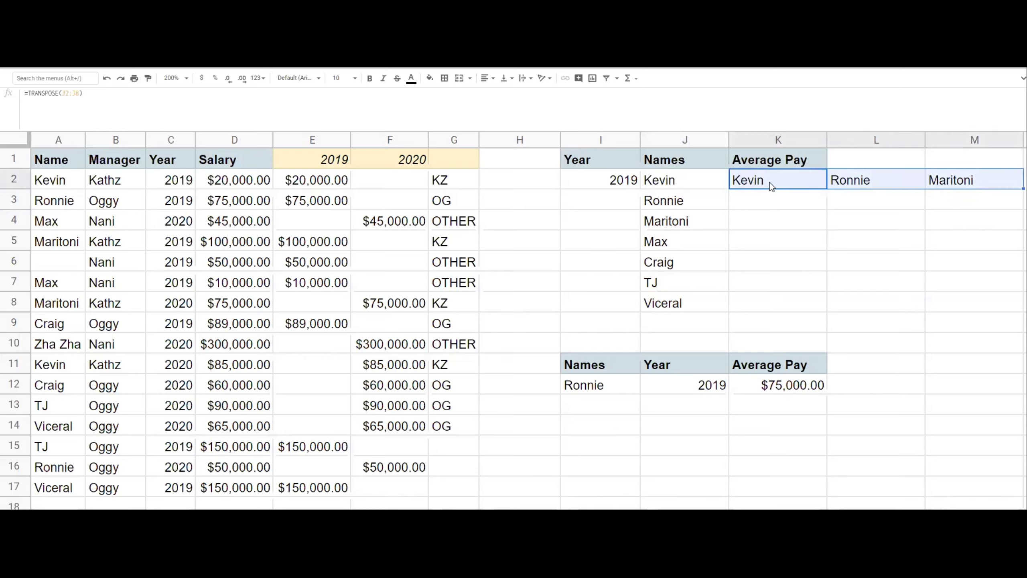
{"action": "mouse_move", "coordinate": [770, 182]}
{"action": "left_mouse_down"}
{"action": "mouse_move", "coordinate": [911, 182]}
{"action": "mouse_move", "coordinate": [776, 182]}
{"action": "left_mouse_up"}
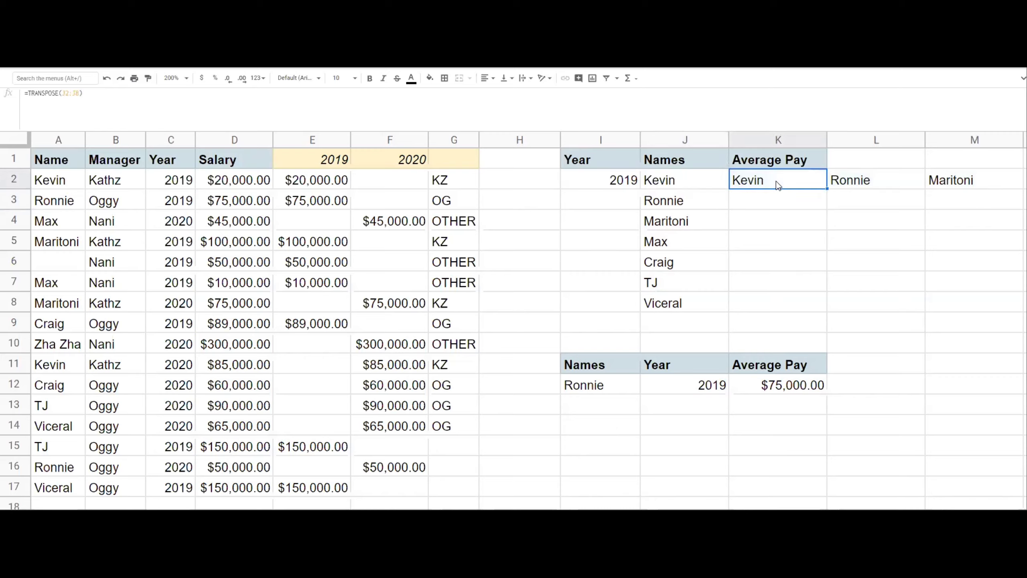
{"action": "key", "text": "Delete"}
- Begin an AVERAGEIFS formula in K2 with the salary column $D:$D as the average range
{"action": "type", "text": "=averga"}
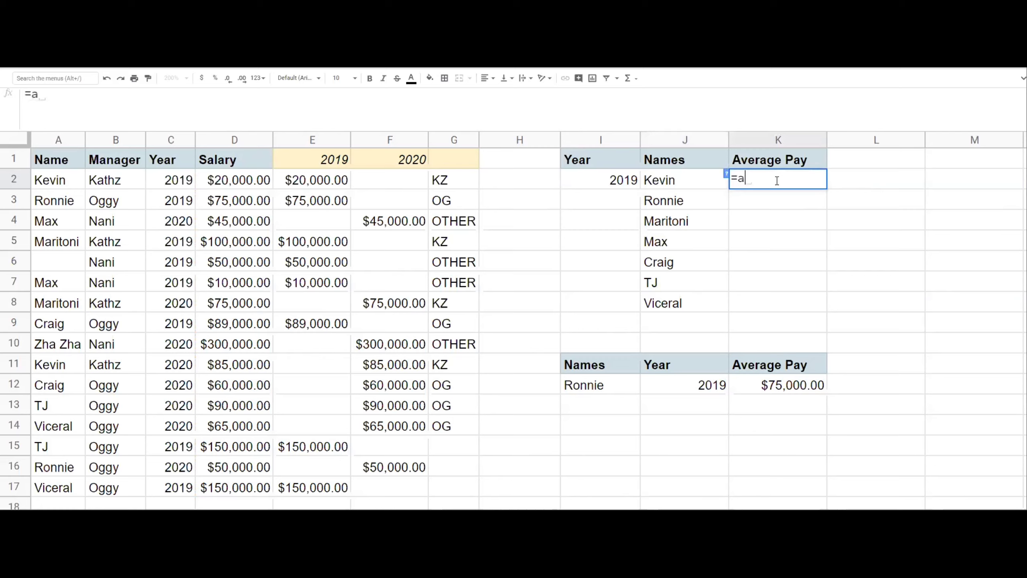
{"action": "key", "text": "BackSpace"}
{"action": "key", "text": "BackSpace"}
{"action": "type", "text": "age"}
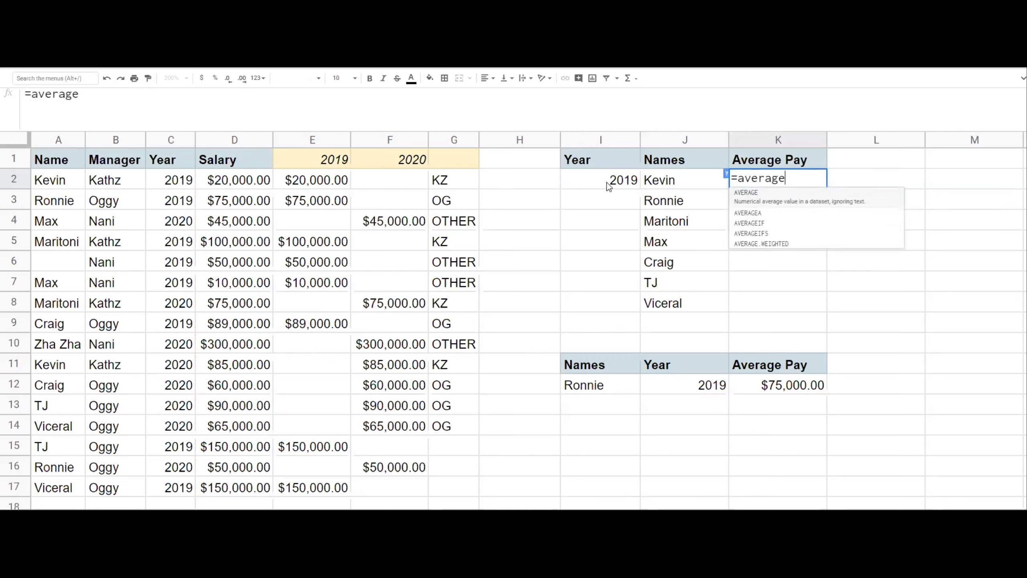
{"action": "type", "text": "ifs"}
{"action": "key", "text": "Tab"}
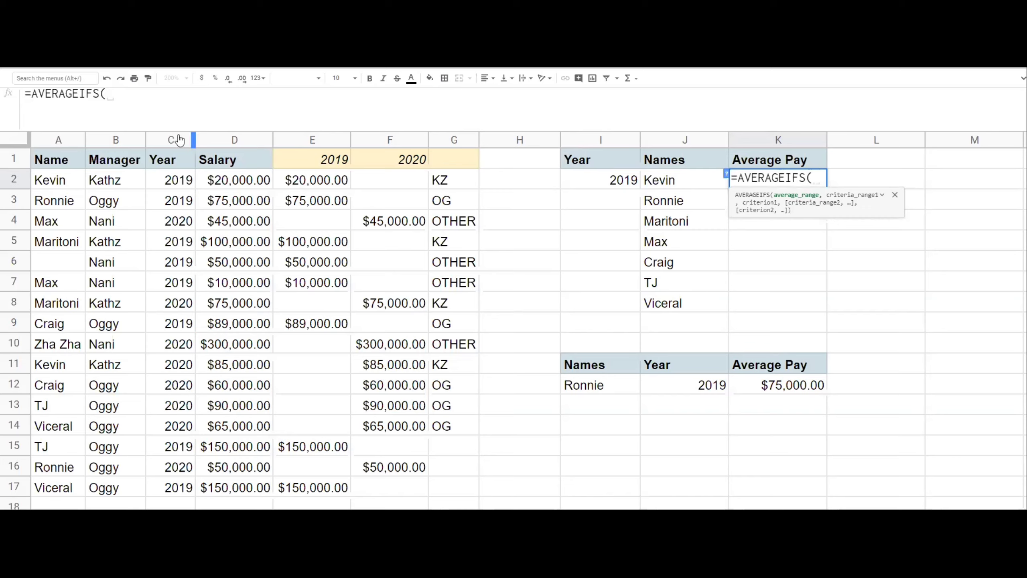
{"action": "left_click", "coordinate": [238, 138]}
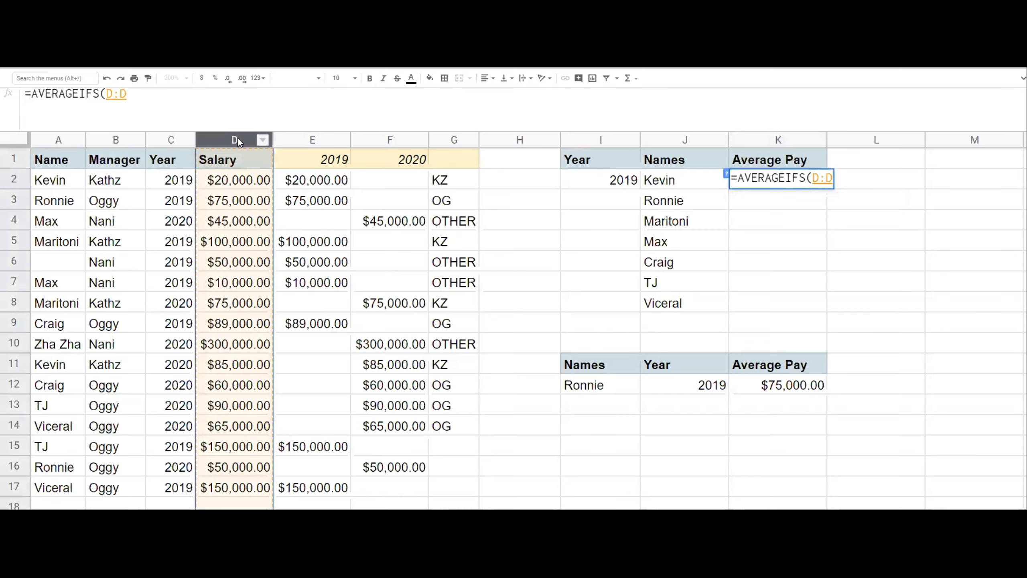
{"action": "key", "text": "F4"}
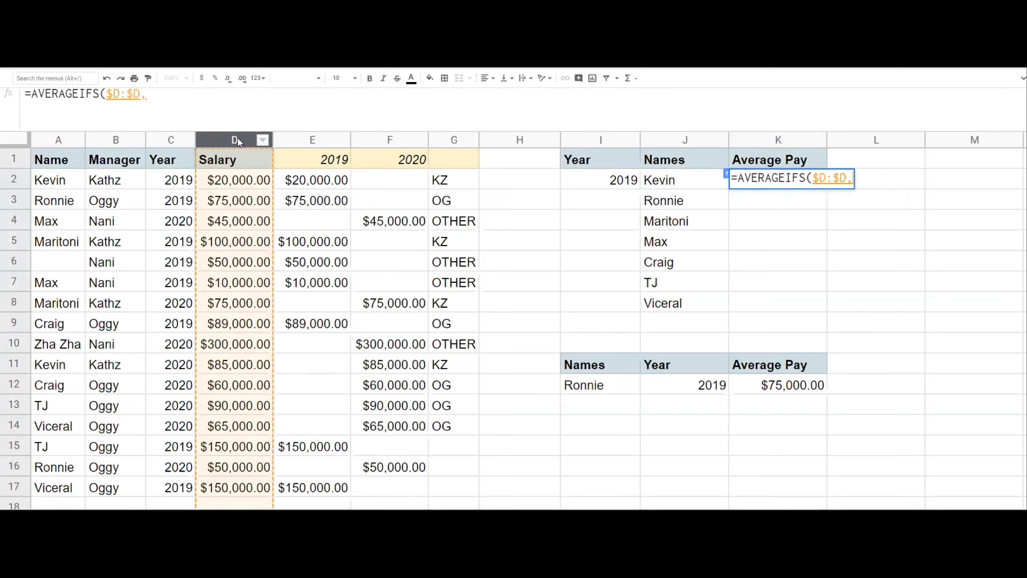
{"action": "type", "text": ","}
- Add the year criterion to the K2 formula, matching $C:$C against the chosen year in $I$2
{"action": "left_click", "coordinate": [167, 140]}
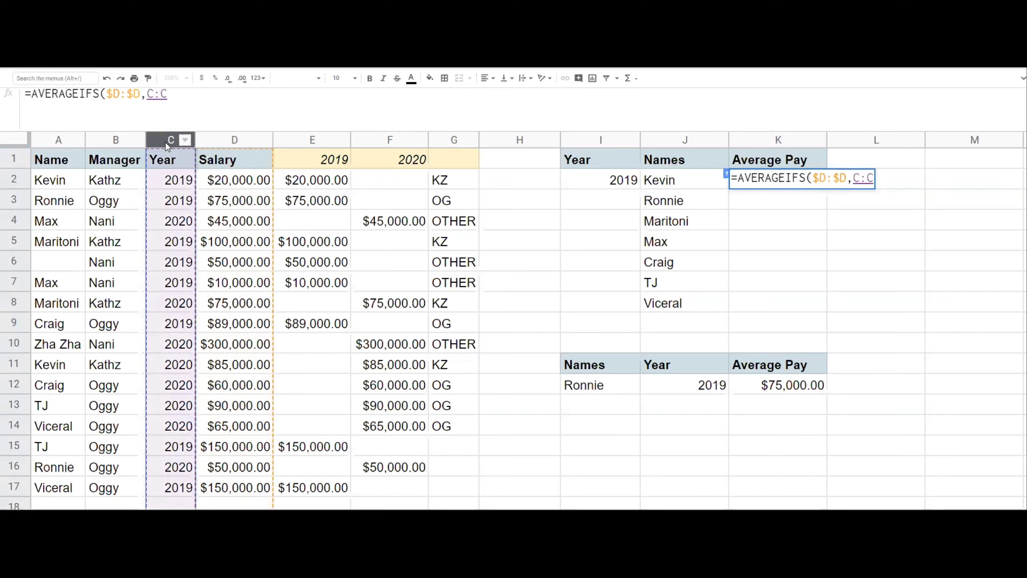
{"action": "key", "text": "F4"}
{"action": "type", "text": ","}
{"action": "left_click", "coordinate": [613, 181]}
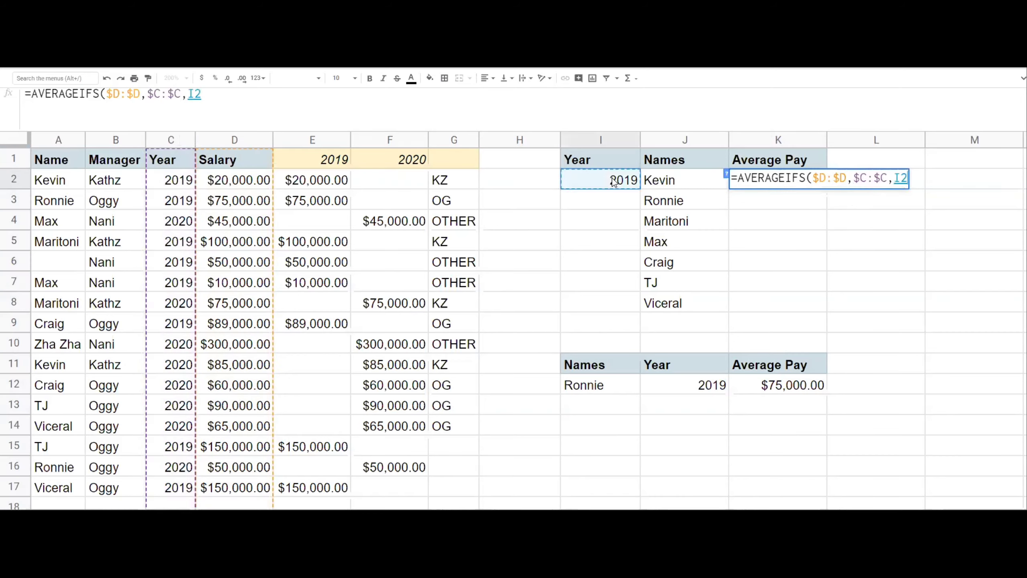
{"action": "key", "text": "F4"}
{"action": "type", "text": ","}
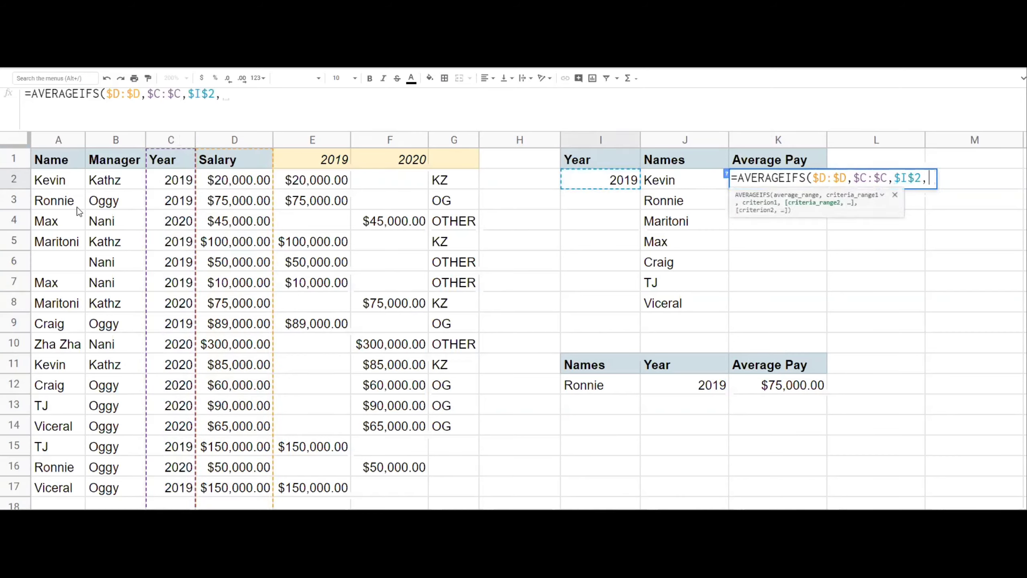
- Complete the AVERAGEIFS formula in K2 with a name criterion matching $A:$A against $J2
{"action": "left_click", "coordinate": [55, 140]}
{"action": "key", "text": "F4"}
{"action": "type", "text": ","}
{"action": "left_click", "coordinate": [681, 182]}
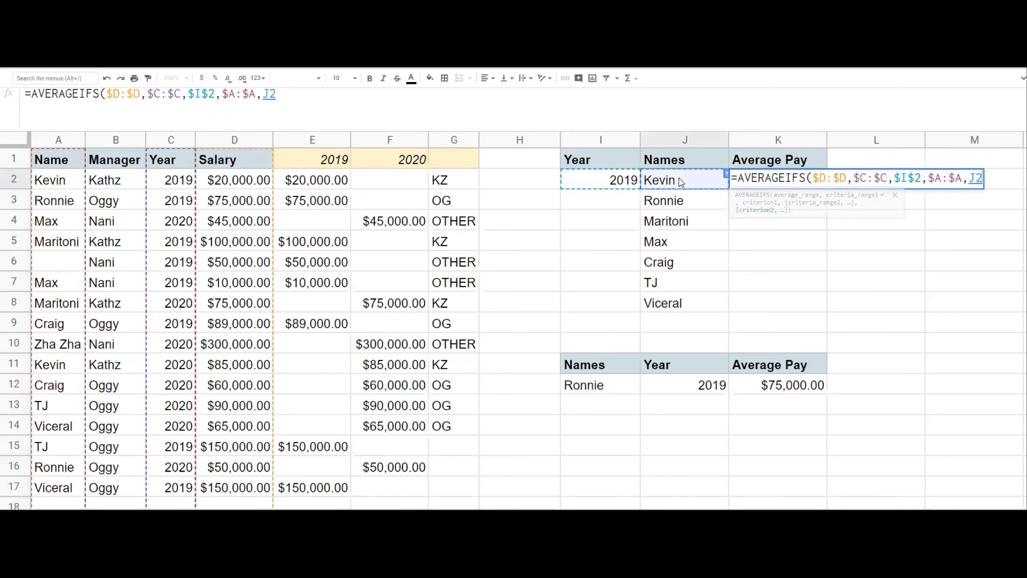
{"action": "key", "text": "F4"}
{"action": "key", "text": "F4"}
{"action": "key", "text": "F4"}
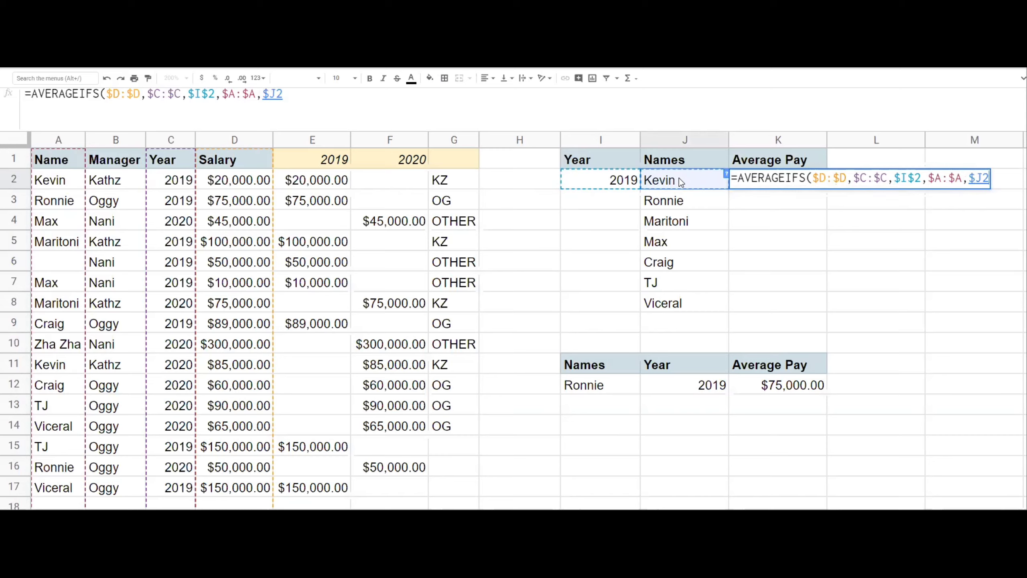
{"action": "type", "text": ")"}
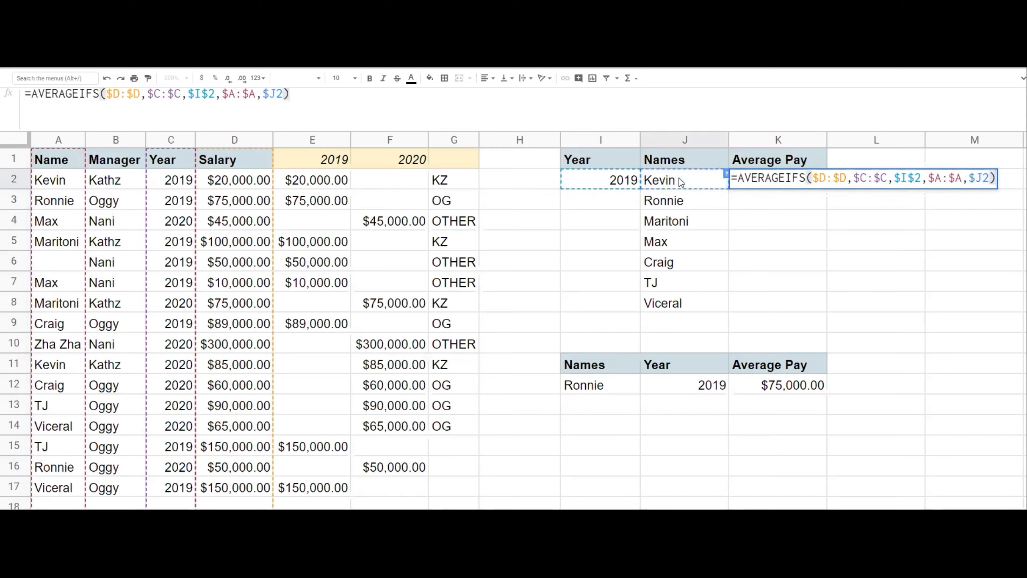
{"action": "key", "text": "Return"}
- Fill the K2 average pay formula down to K8 and apply only K12's currency format to K2:K8
{"action": "left_click", "coordinate": [787, 183]}
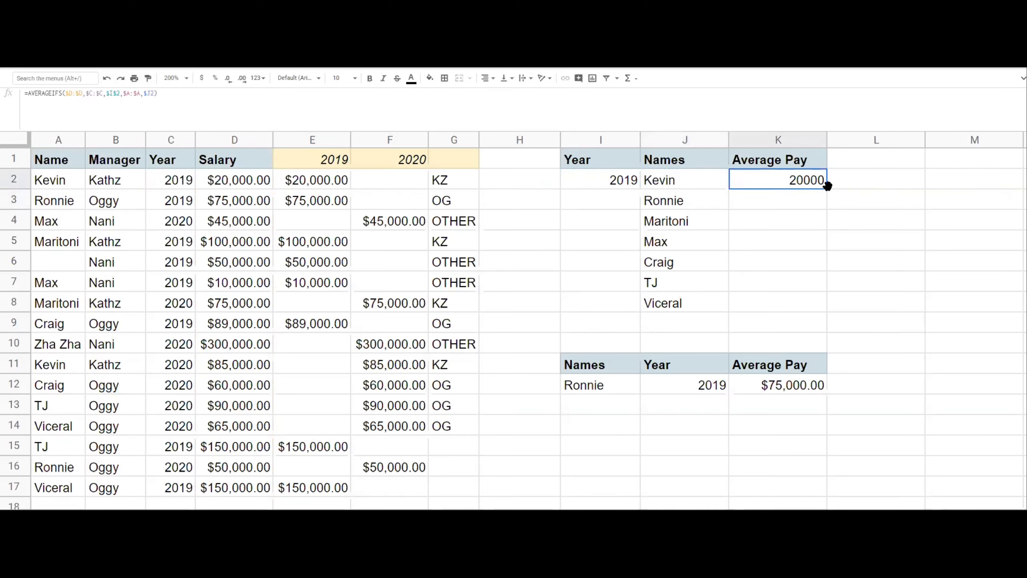
{"action": "left_click_drag", "start_coordinate": [828, 186], "coordinate": [807, 314]}
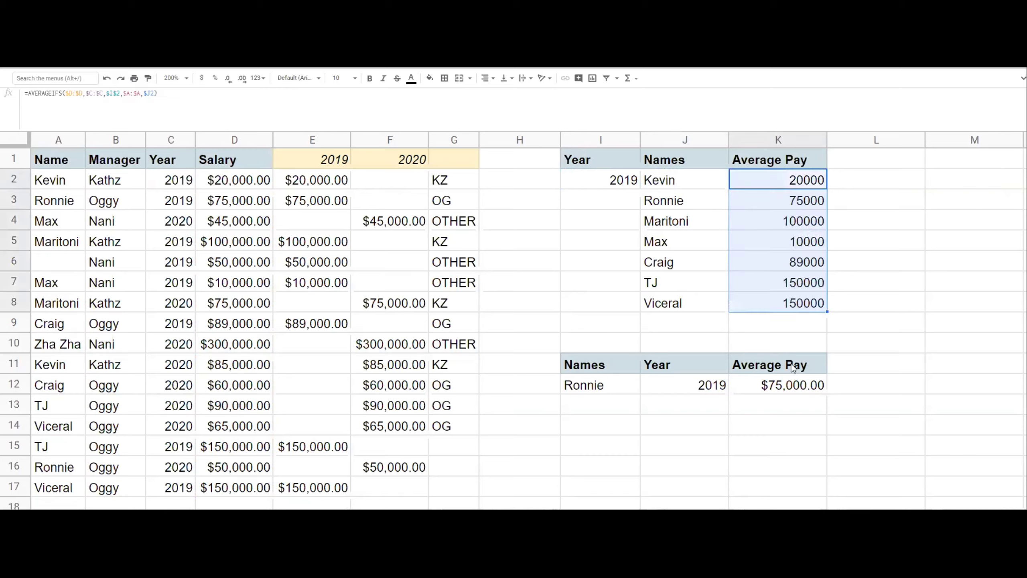
{"action": "left_click", "coordinate": [789, 386]}
{"action": "key", "text": "ctrl+c"}
{"action": "left_click_drag", "start_coordinate": [806, 186], "coordinate": [799, 307]}
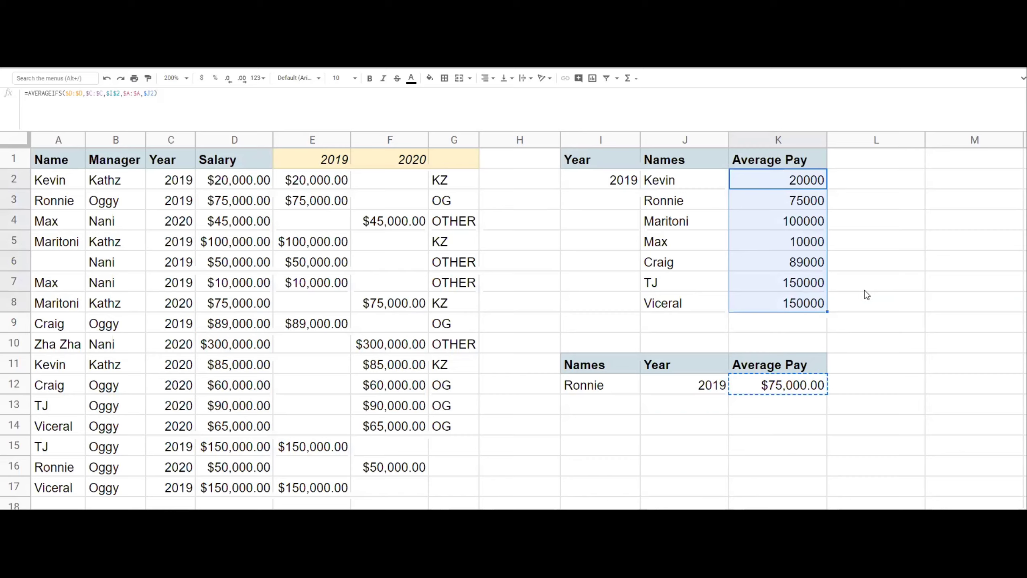
{"action": "key", "text": "ctrl+alt+v"}
{"action": "left_click", "coordinate": [870, 268]}
{"action": "left_click_drag", "start_coordinate": [809, 185], "coordinate": [799, 307]}
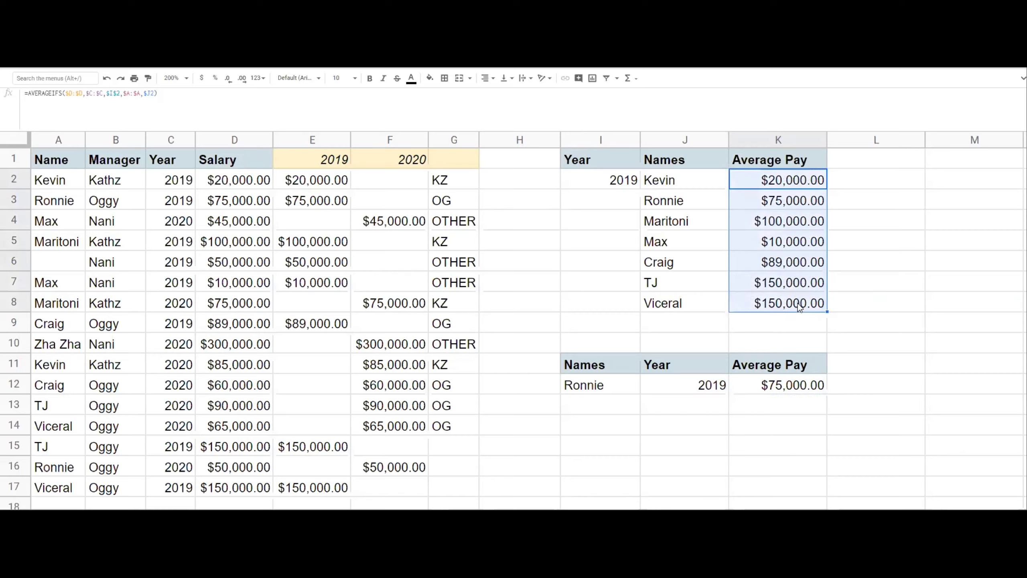
{"action": "left_click", "coordinate": [858, 265]}
{"action": "left_click", "coordinate": [773, 183]}
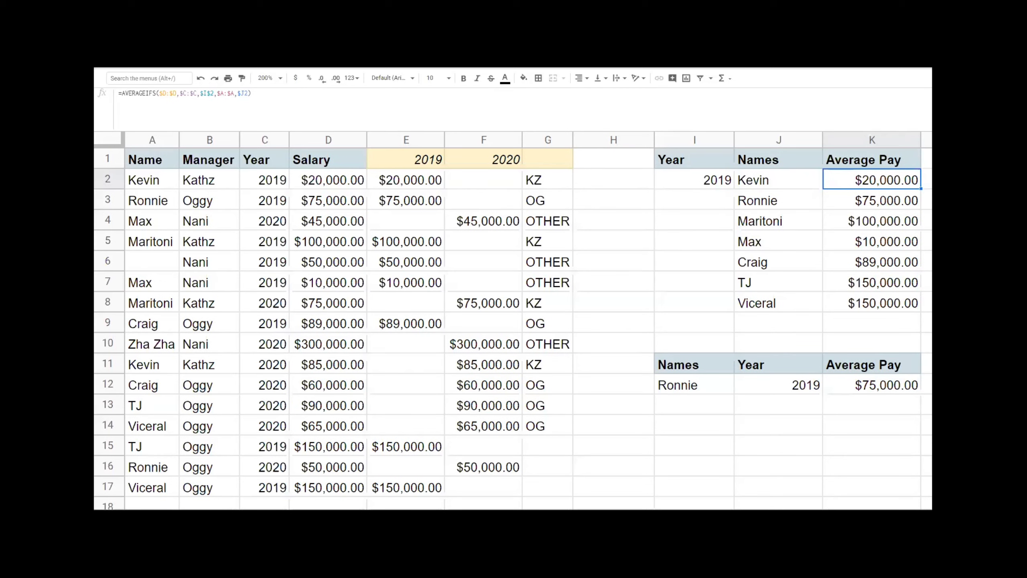
{"action": "left_click", "coordinate": [798, 245]}
{"action": "left_click", "coordinate": [796, 302]}
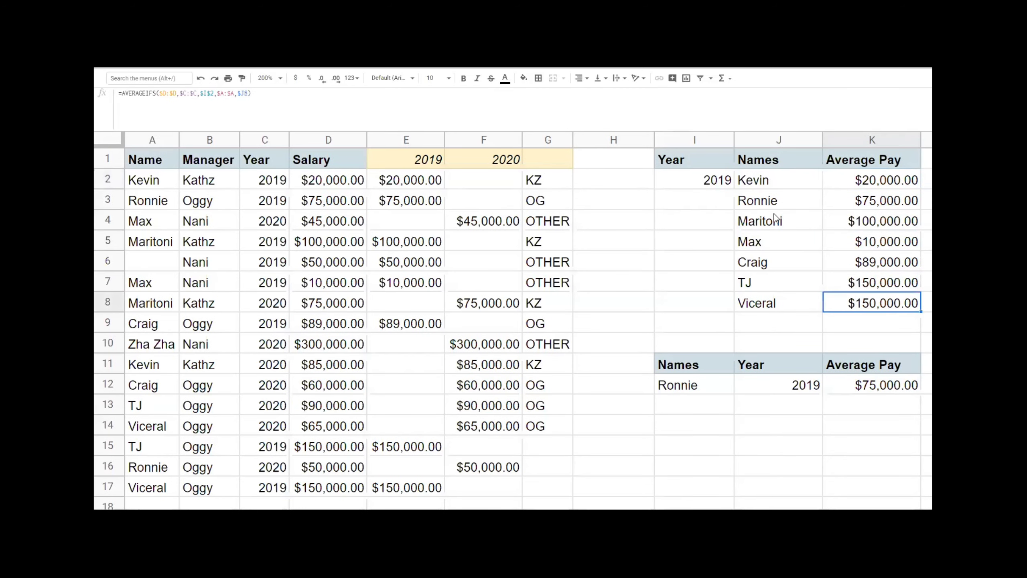
- Set the year in I2 to 2020 and extend the average pay formula from K8 to K9
{"action": "left_click", "coordinate": [783, 186]}
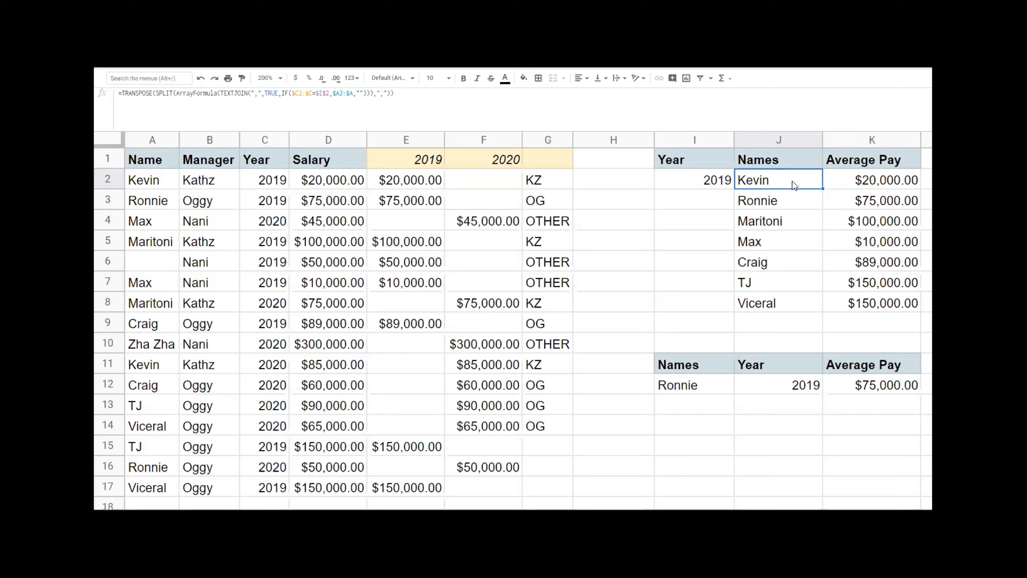
{"action": "left_click_drag", "start_coordinate": [792, 181], "coordinate": [783, 310]}
{"action": "left_click", "coordinate": [717, 181]}
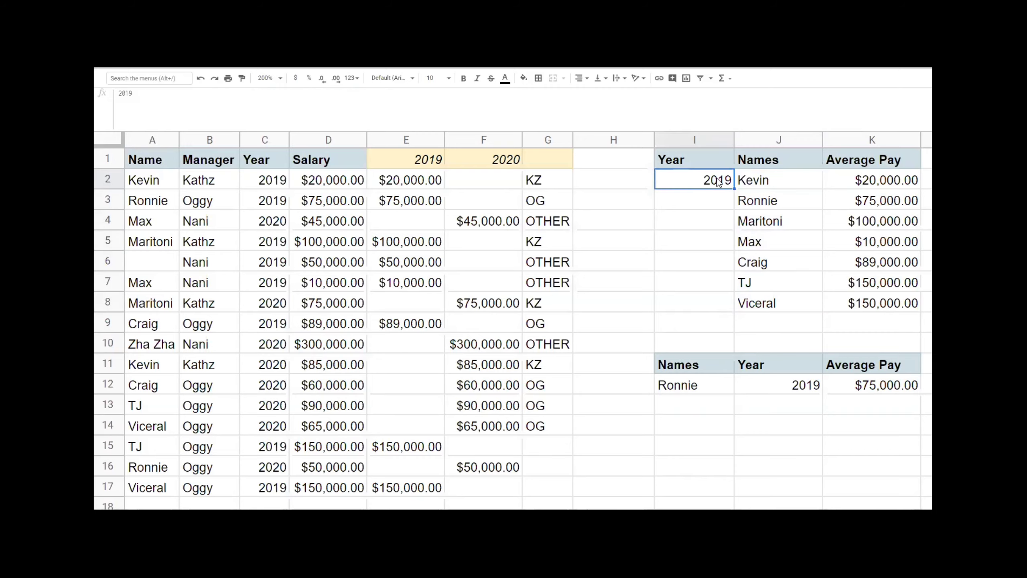
{"action": "type", "text": "2020"}
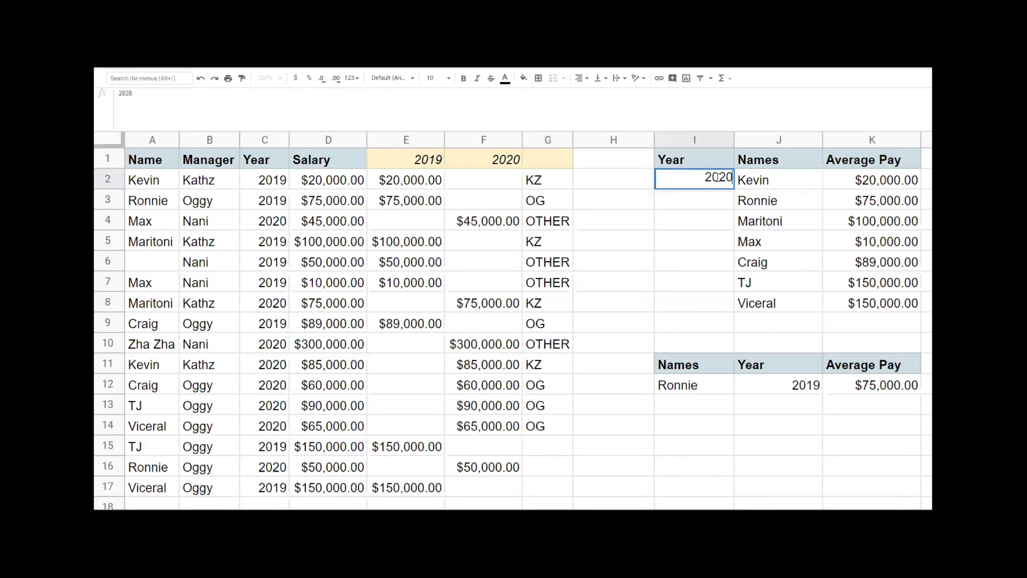
{"action": "key", "text": "Return"}
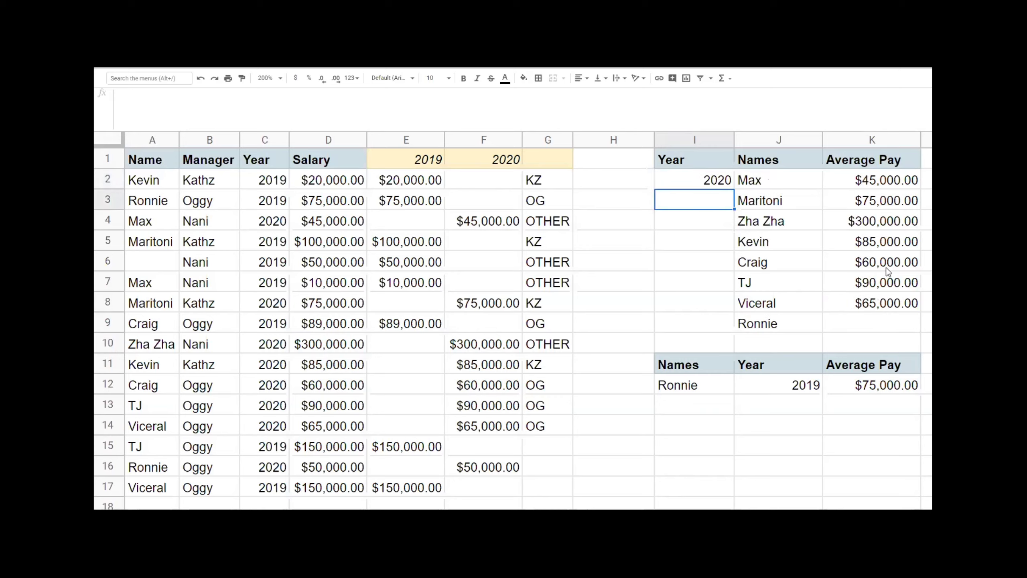
{"action": "left_click", "coordinate": [898, 303]}
{"action": "left_click_drag", "start_coordinate": [921, 312], "coordinate": [920, 323]}
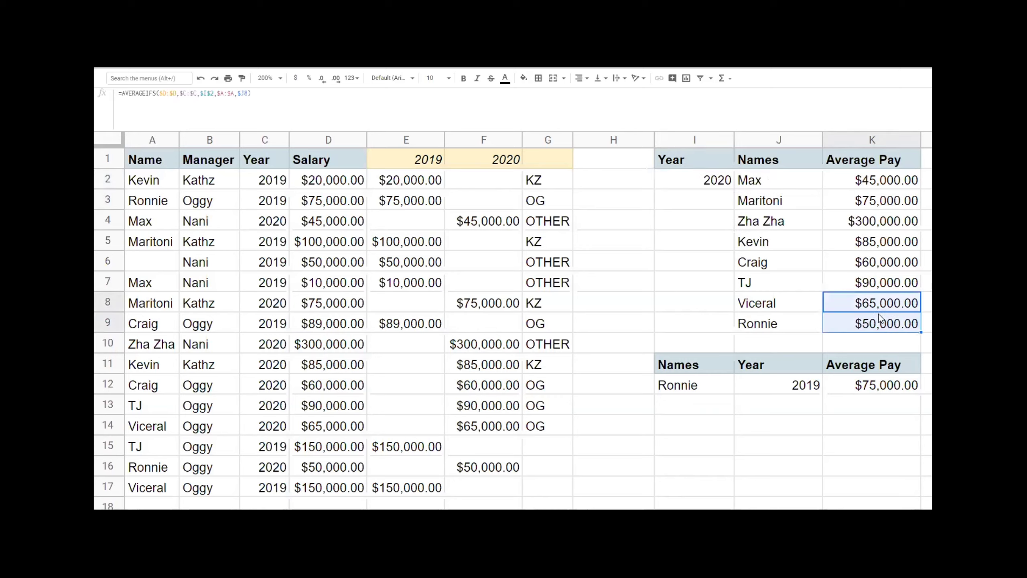
- Switch the year in I2 to 2019 and examine how the extra average pay formula in K9 behaves
{"action": "left_click", "coordinate": [717, 182]}
{"action": "type", "text": "2019"}
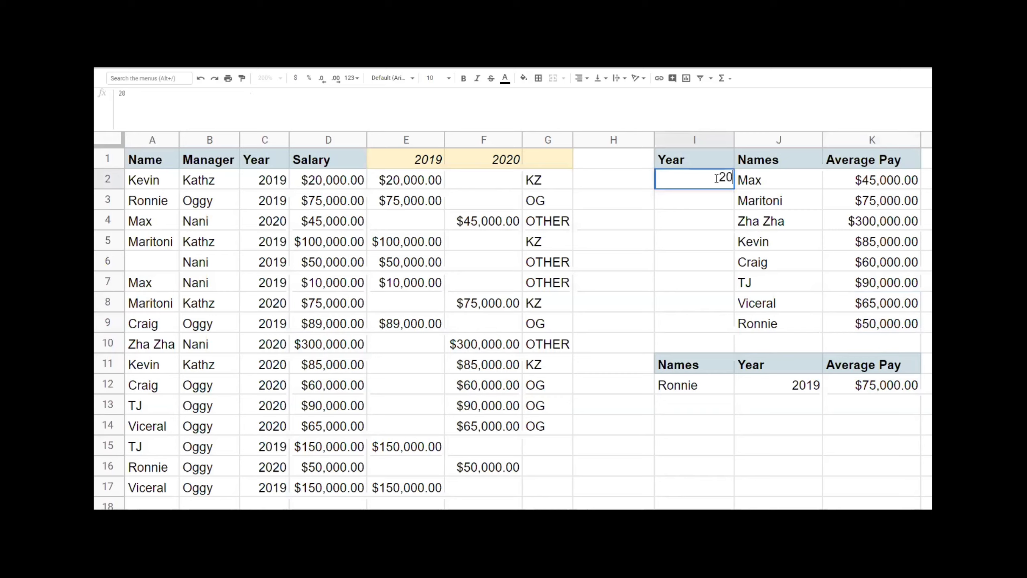
{"action": "key", "text": "Return"}
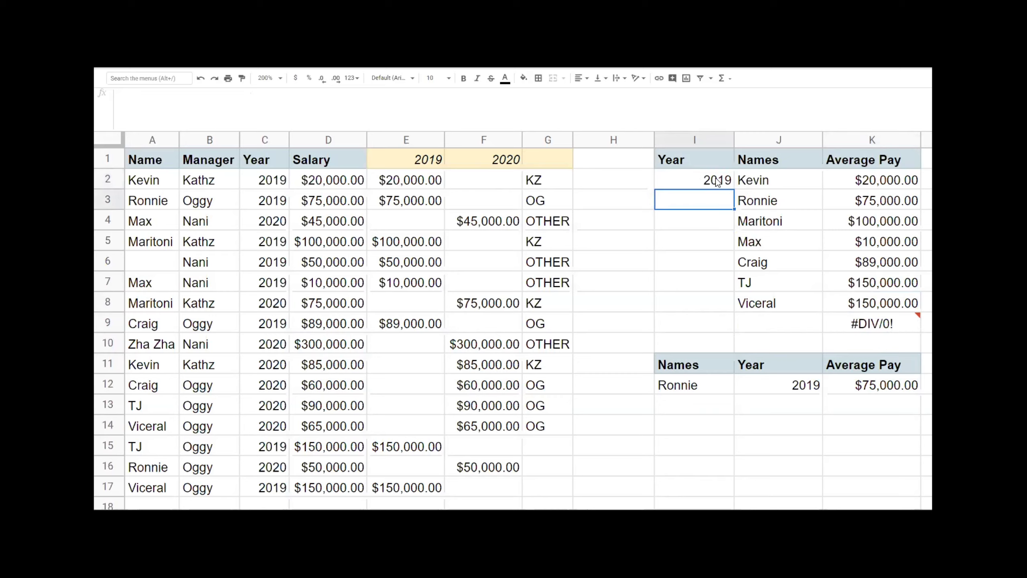
{"action": "left_click", "coordinate": [887, 330]}
{"action": "left_click", "coordinate": [806, 328]}
{"action": "left_click", "coordinate": [913, 328]}
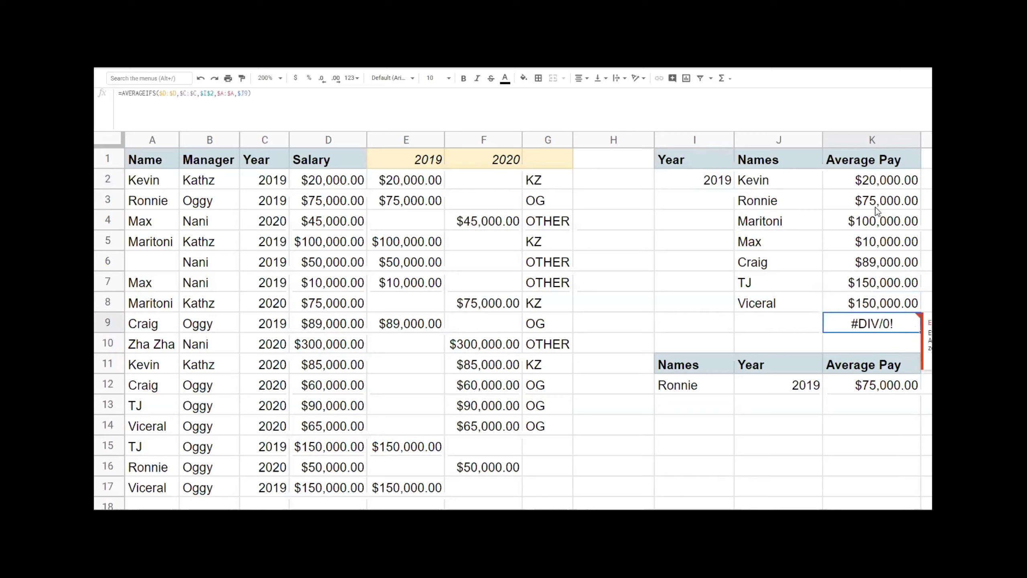
{"action": "left_click", "coordinate": [878, 290]}
{"action": "left_click", "coordinate": [875, 327]}
- Set the year in I2 to 2020
{"action": "left_click", "coordinate": [716, 183]}
{"action": "type", "text": "2020"}
{"action": "key", "text": "Return"}
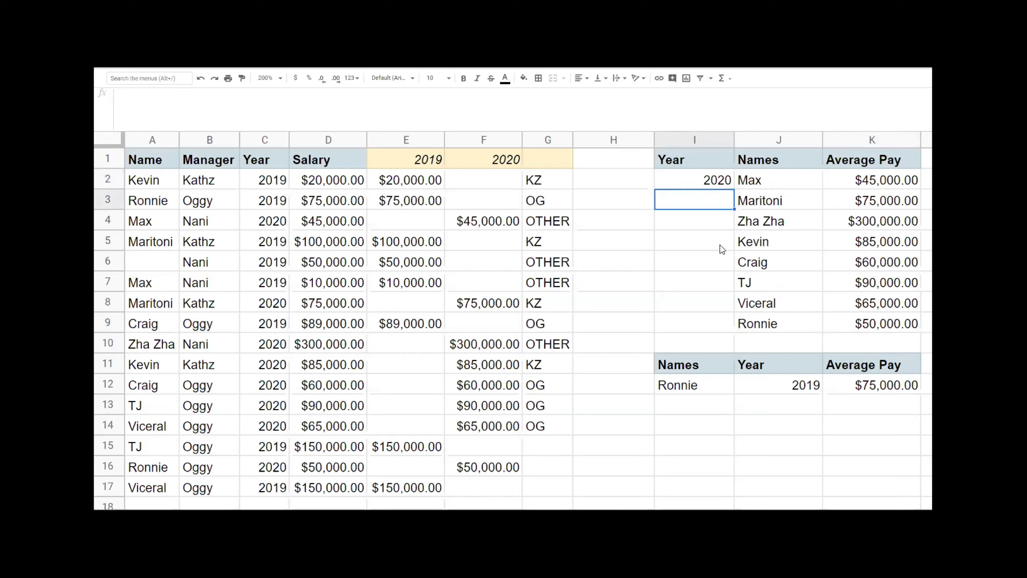
{"action": "left_click", "coordinate": [721, 223]}
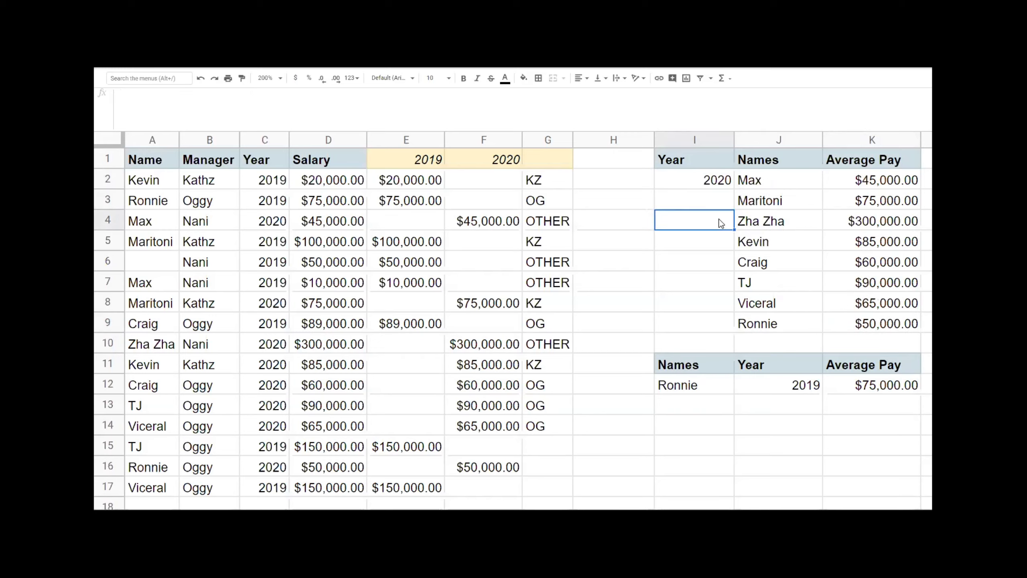